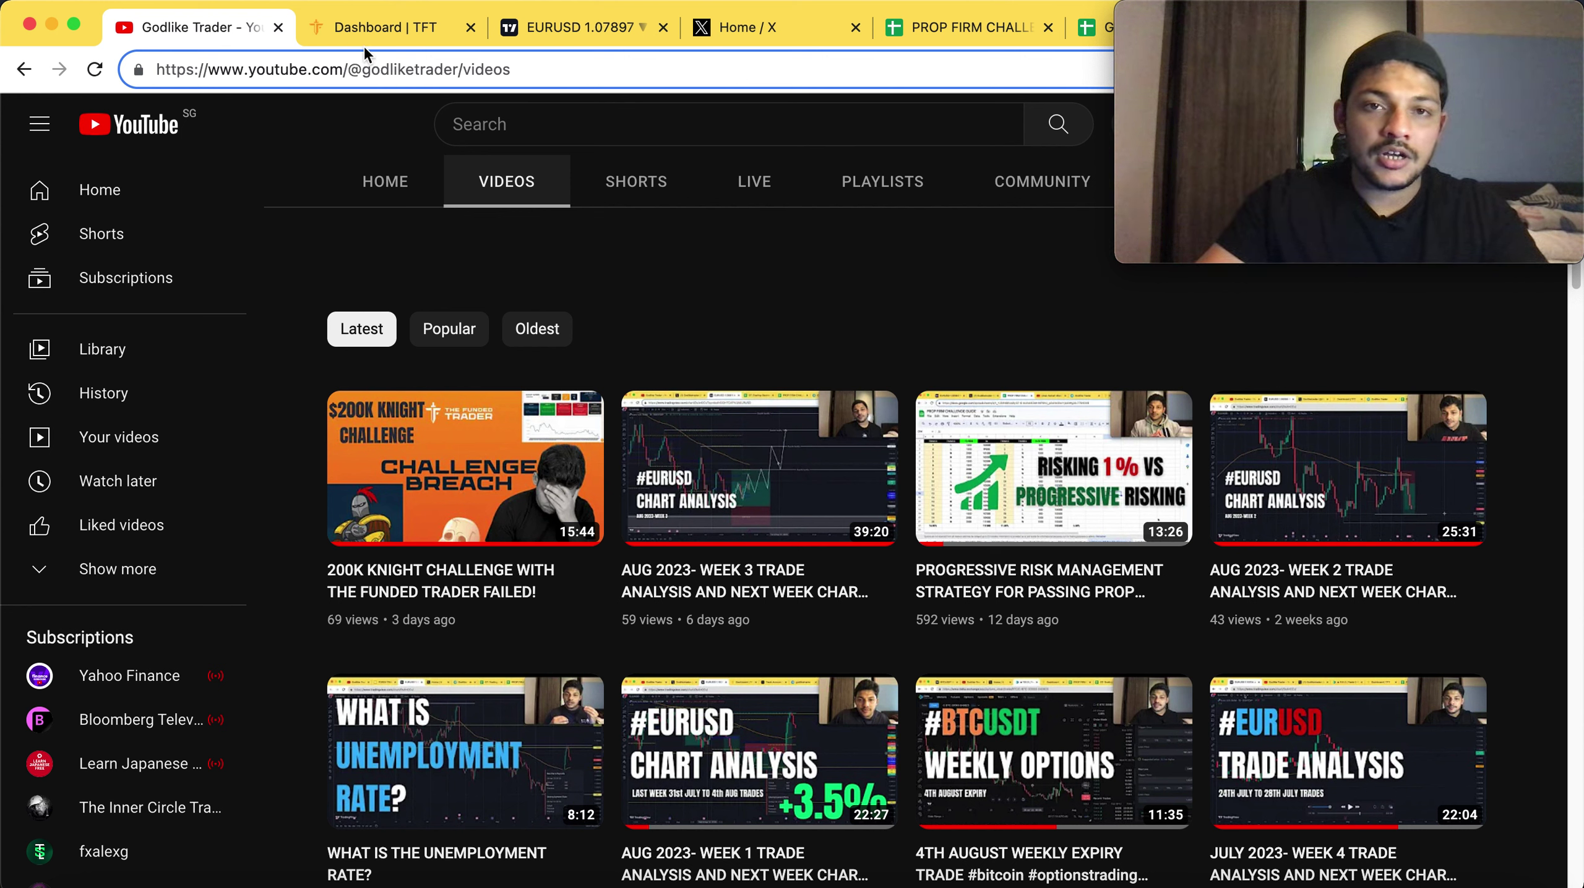
Switch to the EURUSD chart on TradingView and examine the long positions placed on 22 August
left_click(577, 32)
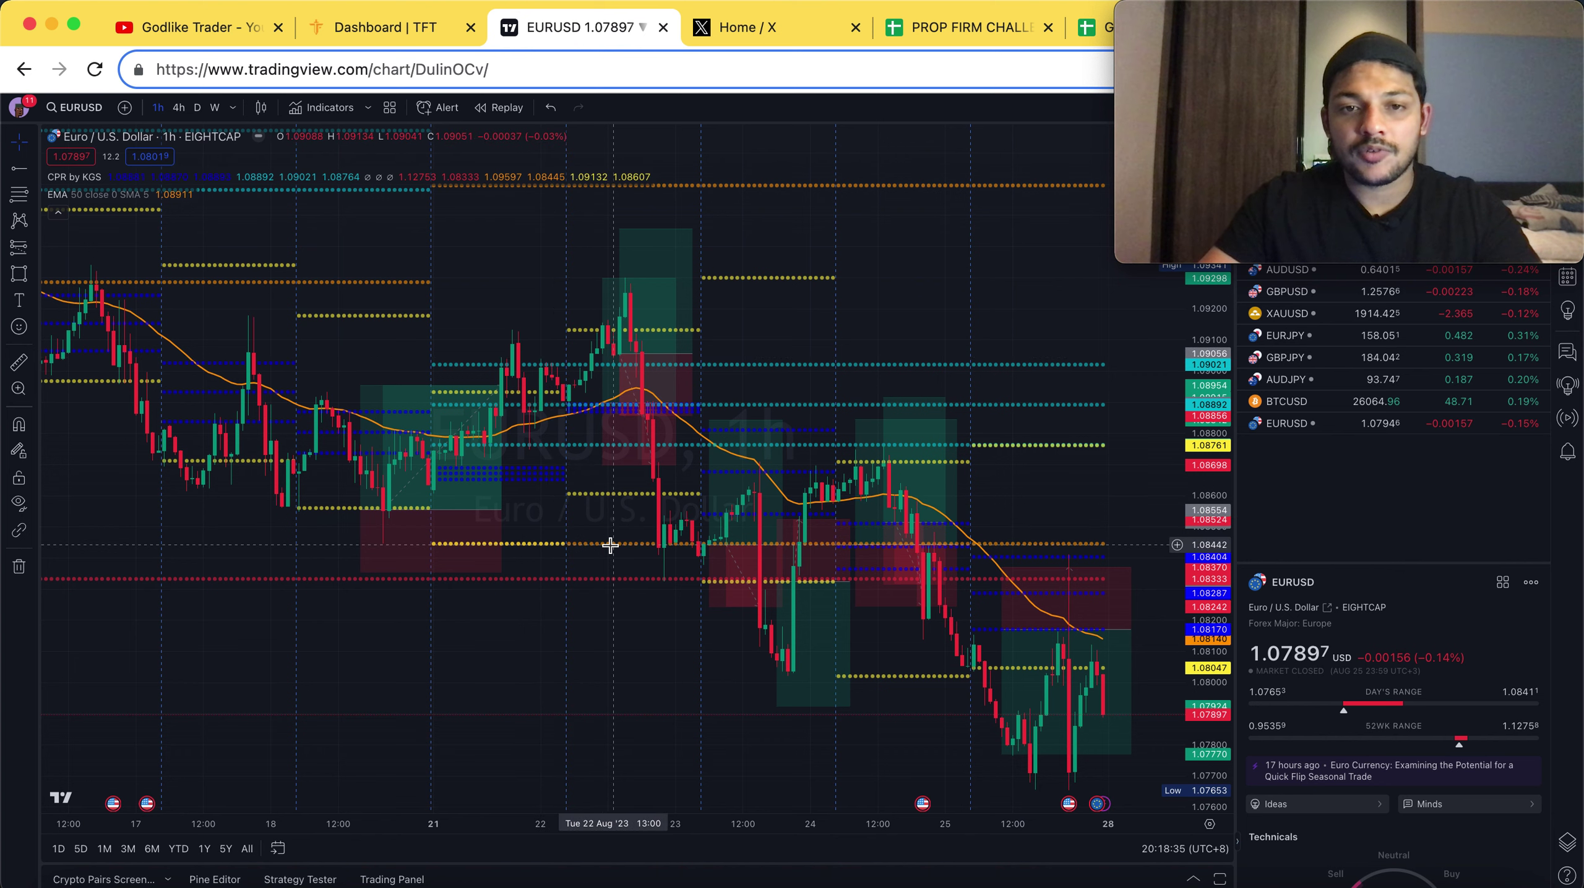
scroll(532, 552, "right", 3)
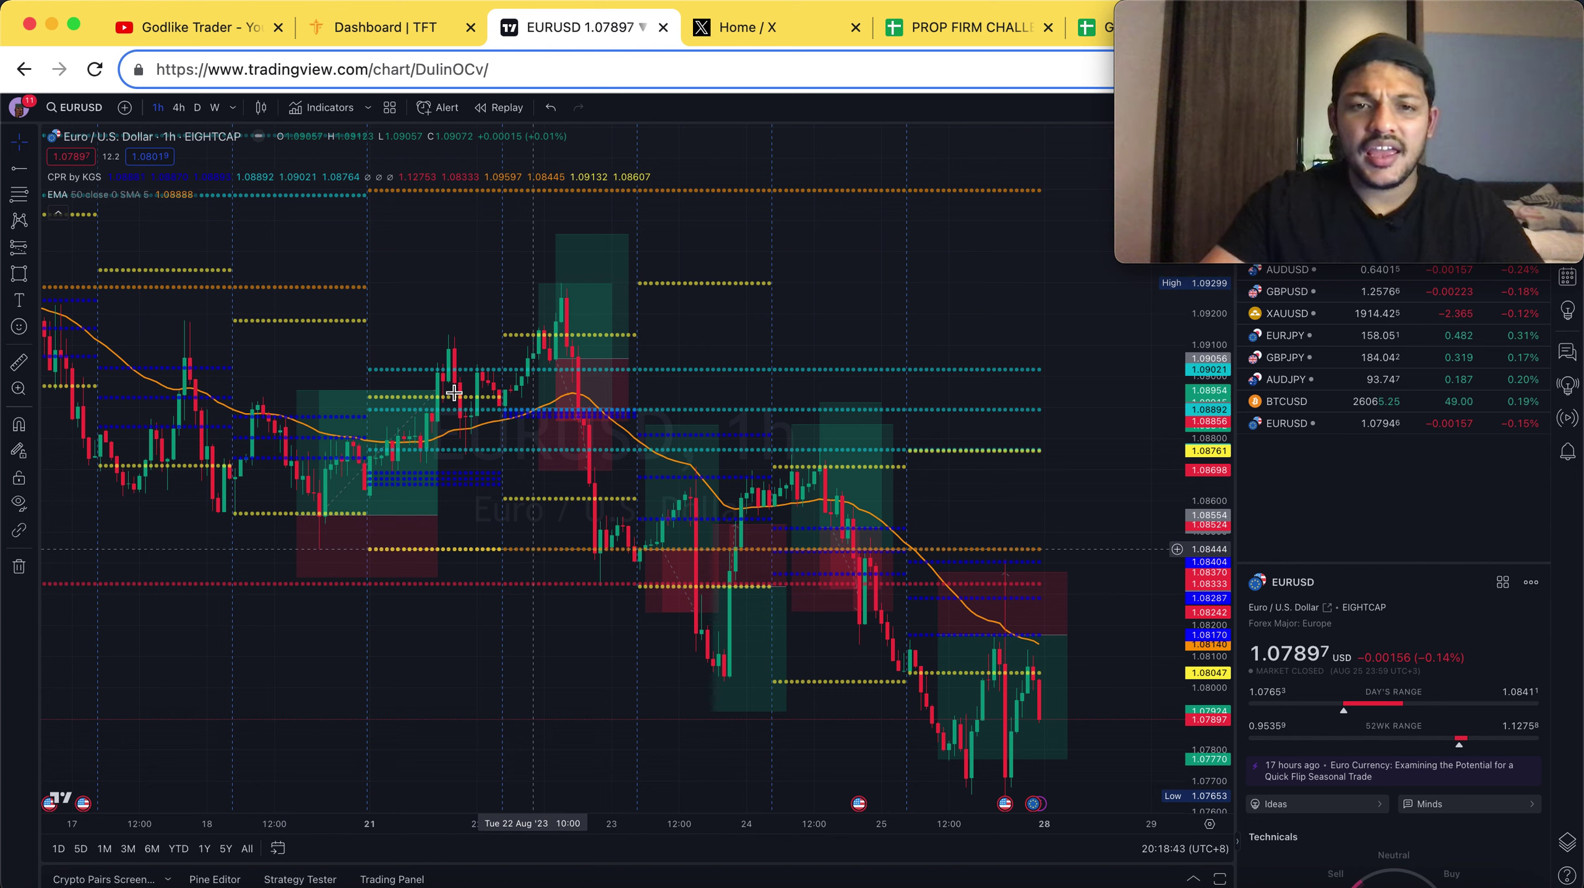
left_click(556, 418)
mouse_move(571, 280)
left_mouse_down()
mouse_move(347, 313)
mouse_move(553, 330)
left_mouse_up()
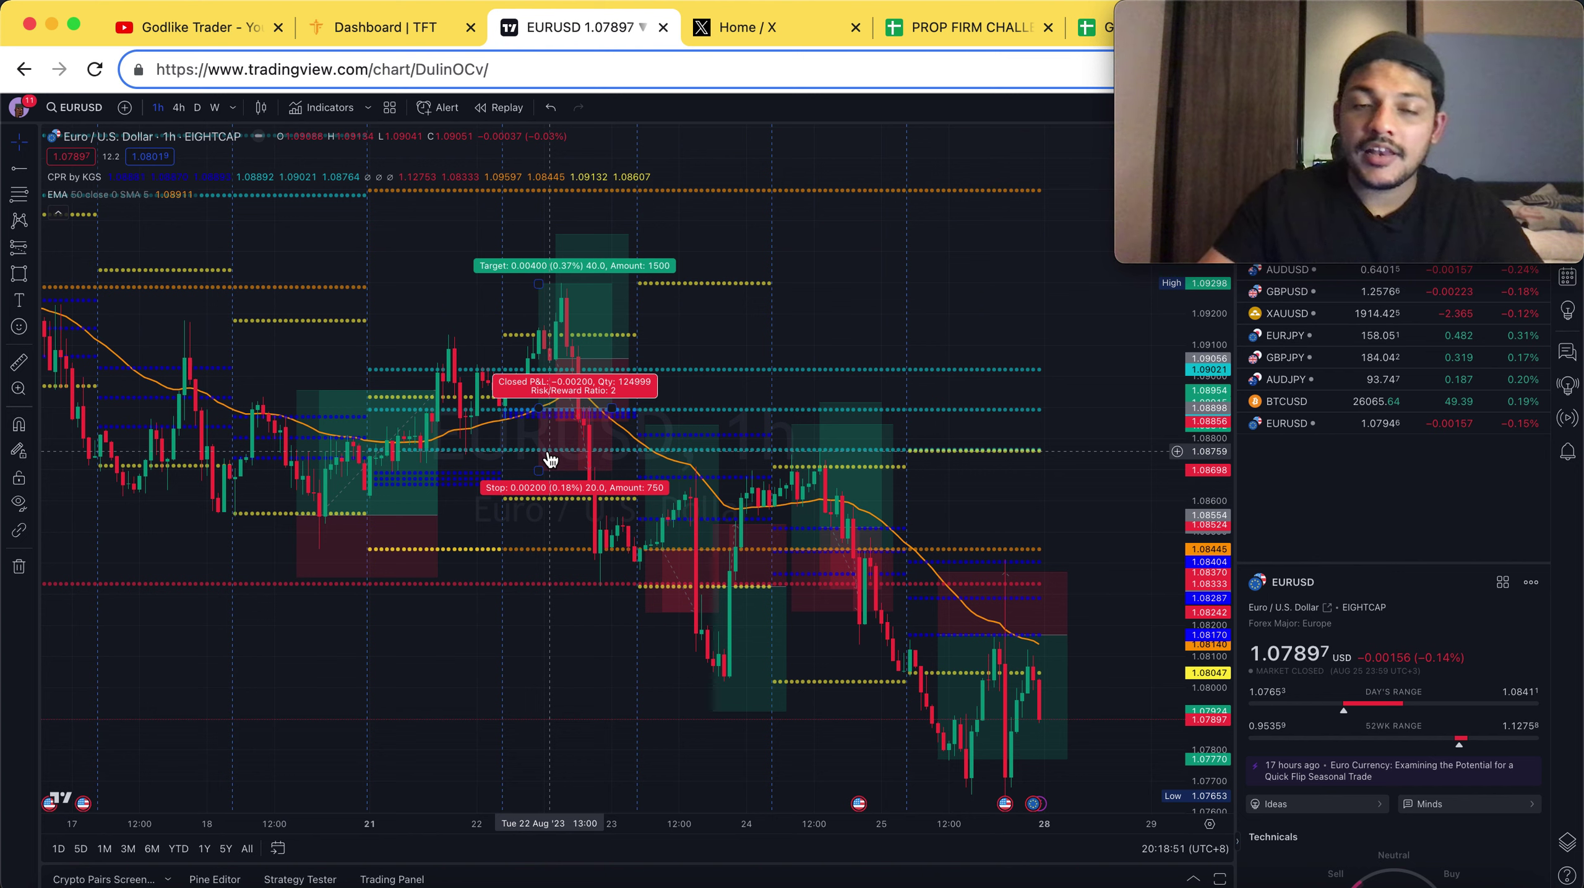
left_click(608, 441)
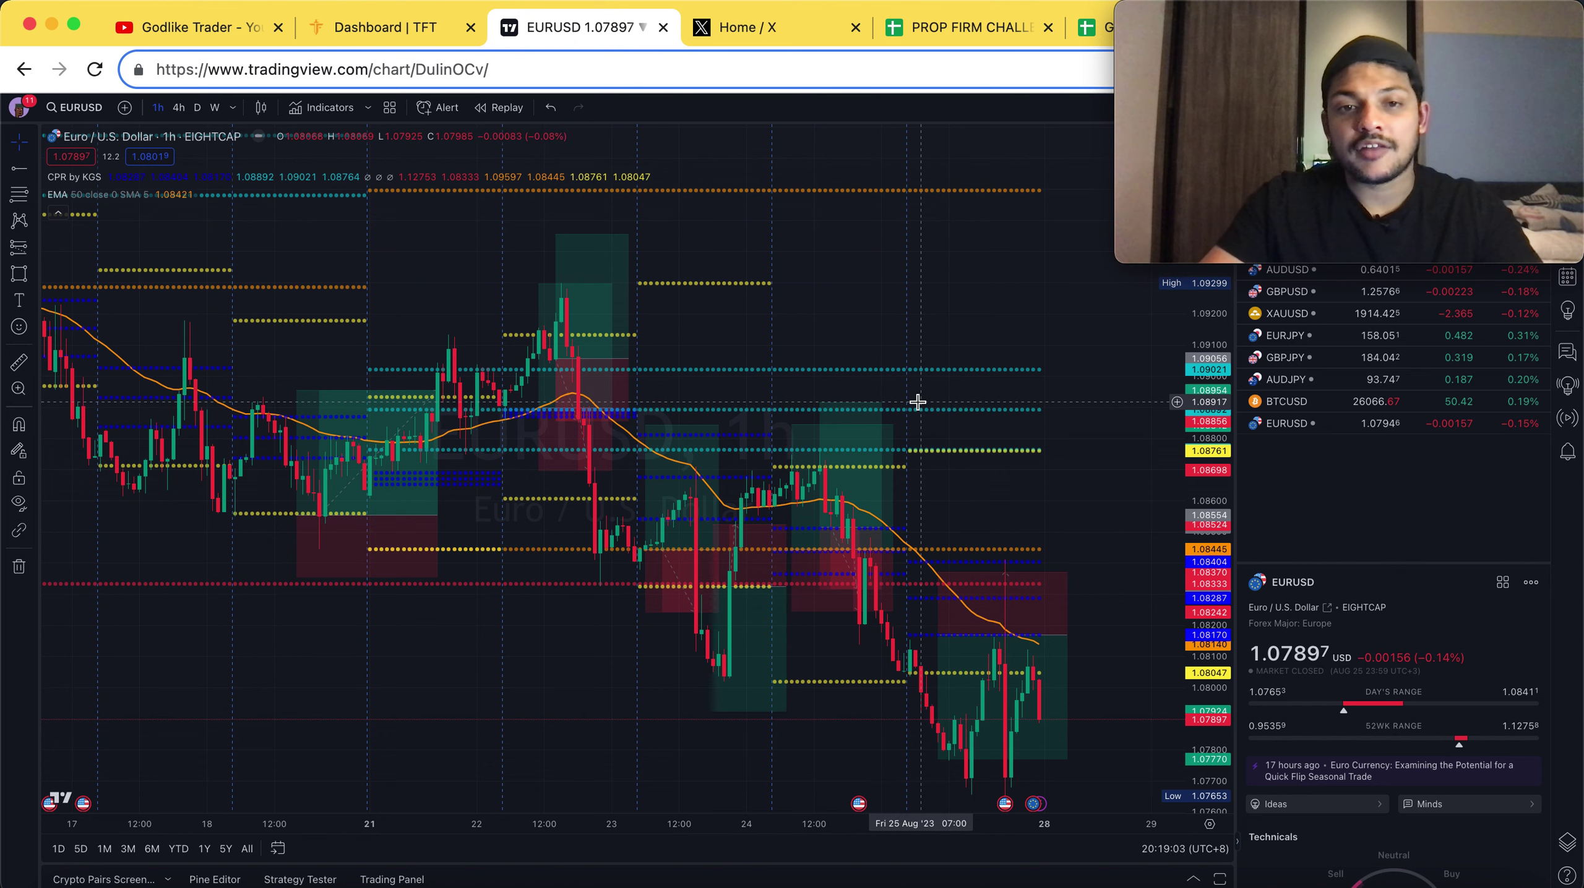
scroll(814, 280, "left", 2)
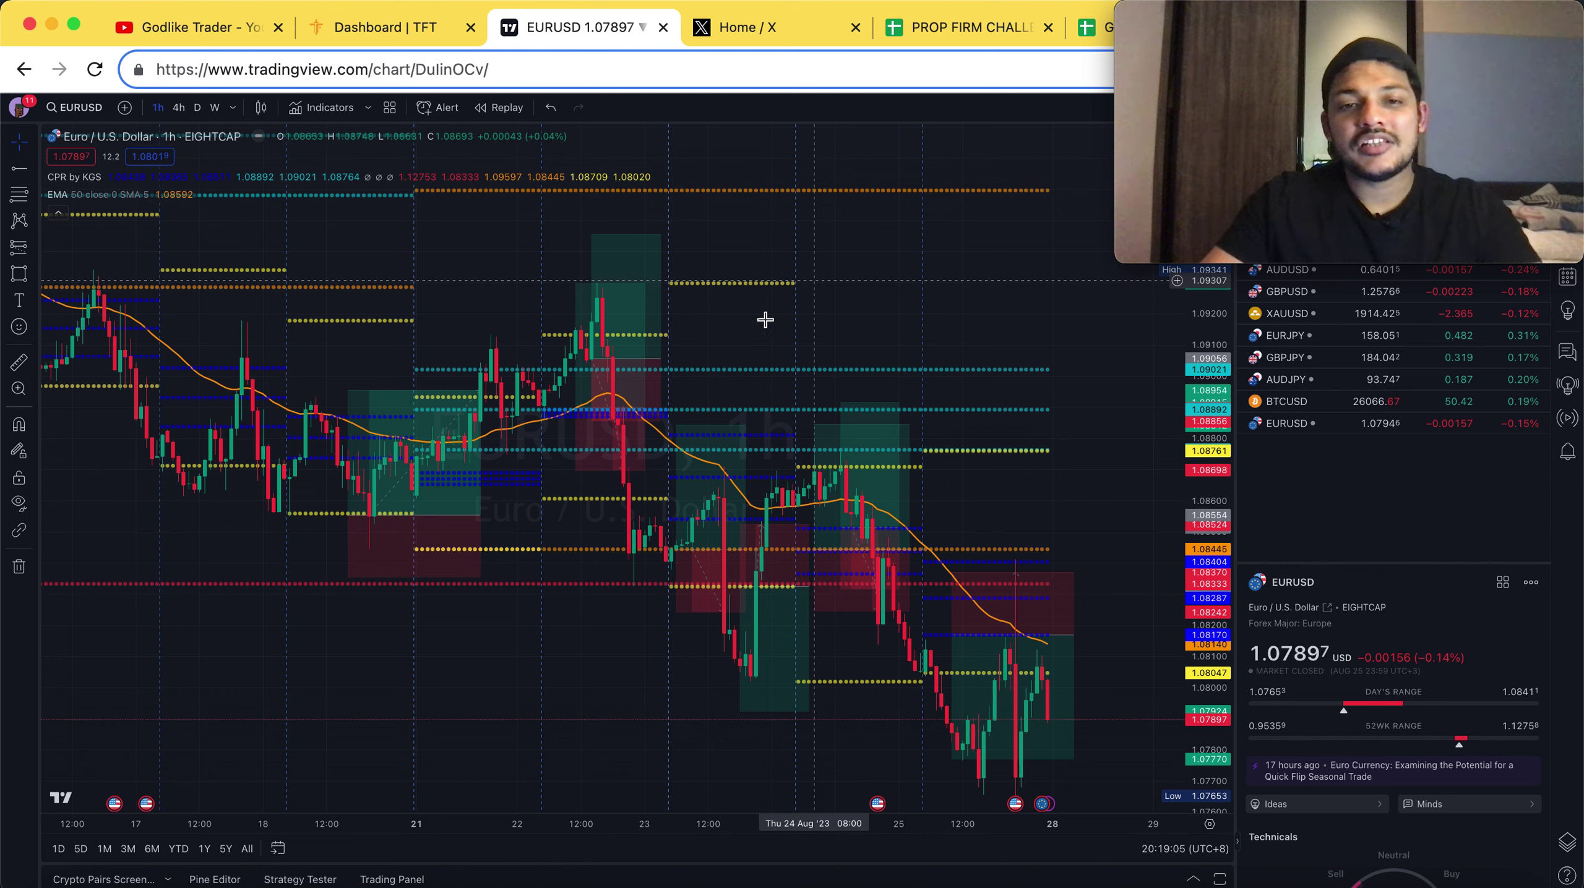
left_click(608, 329)
left_click(789, 360)
left_click(604, 300)
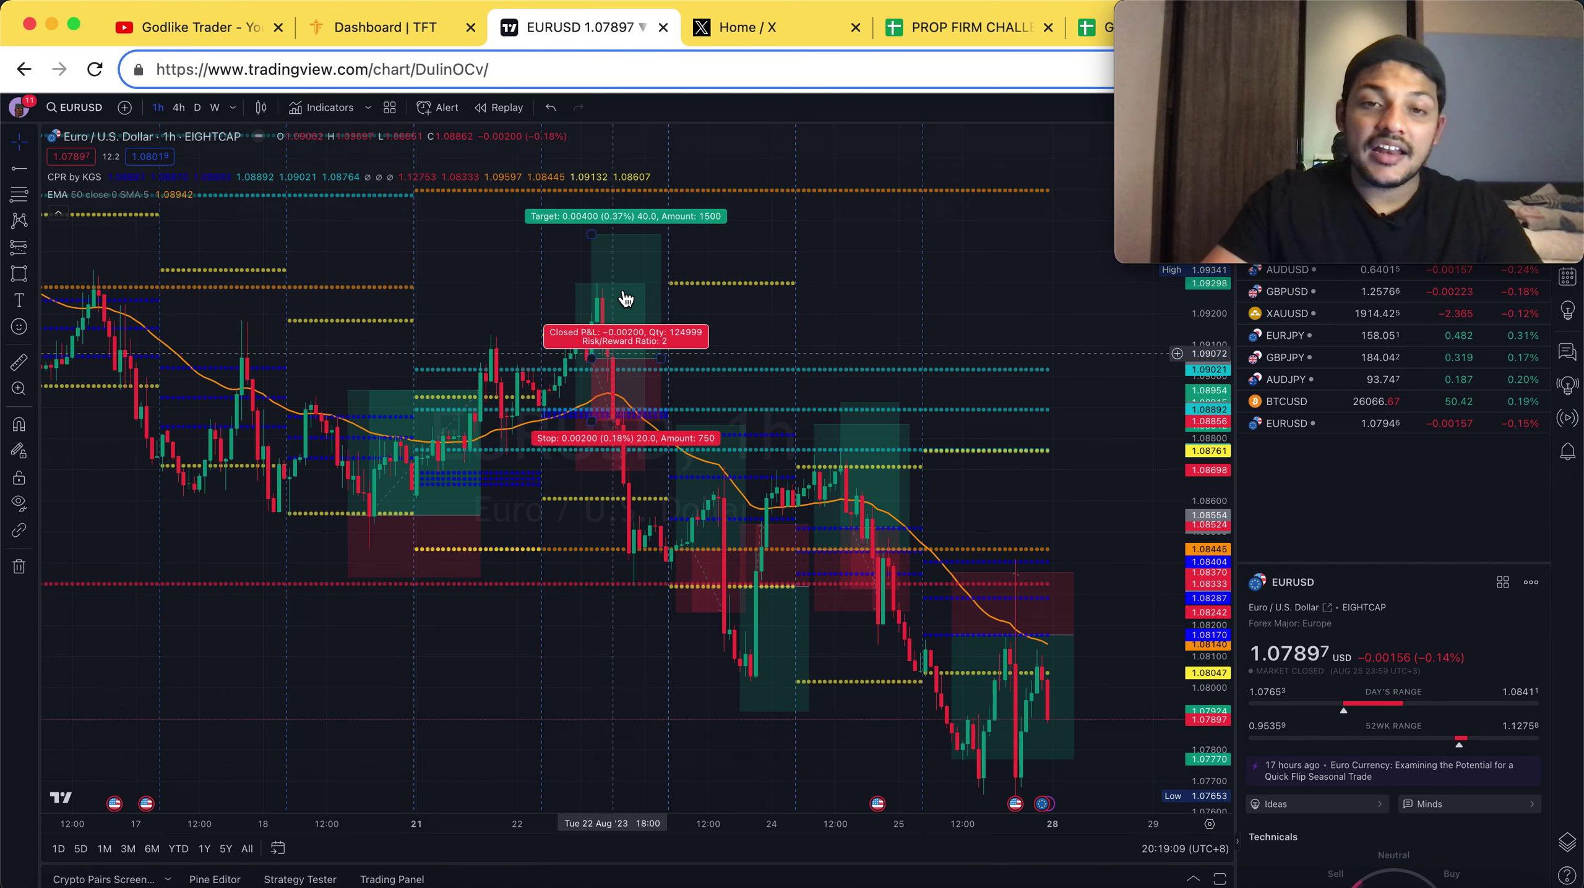
left_click(677, 290)
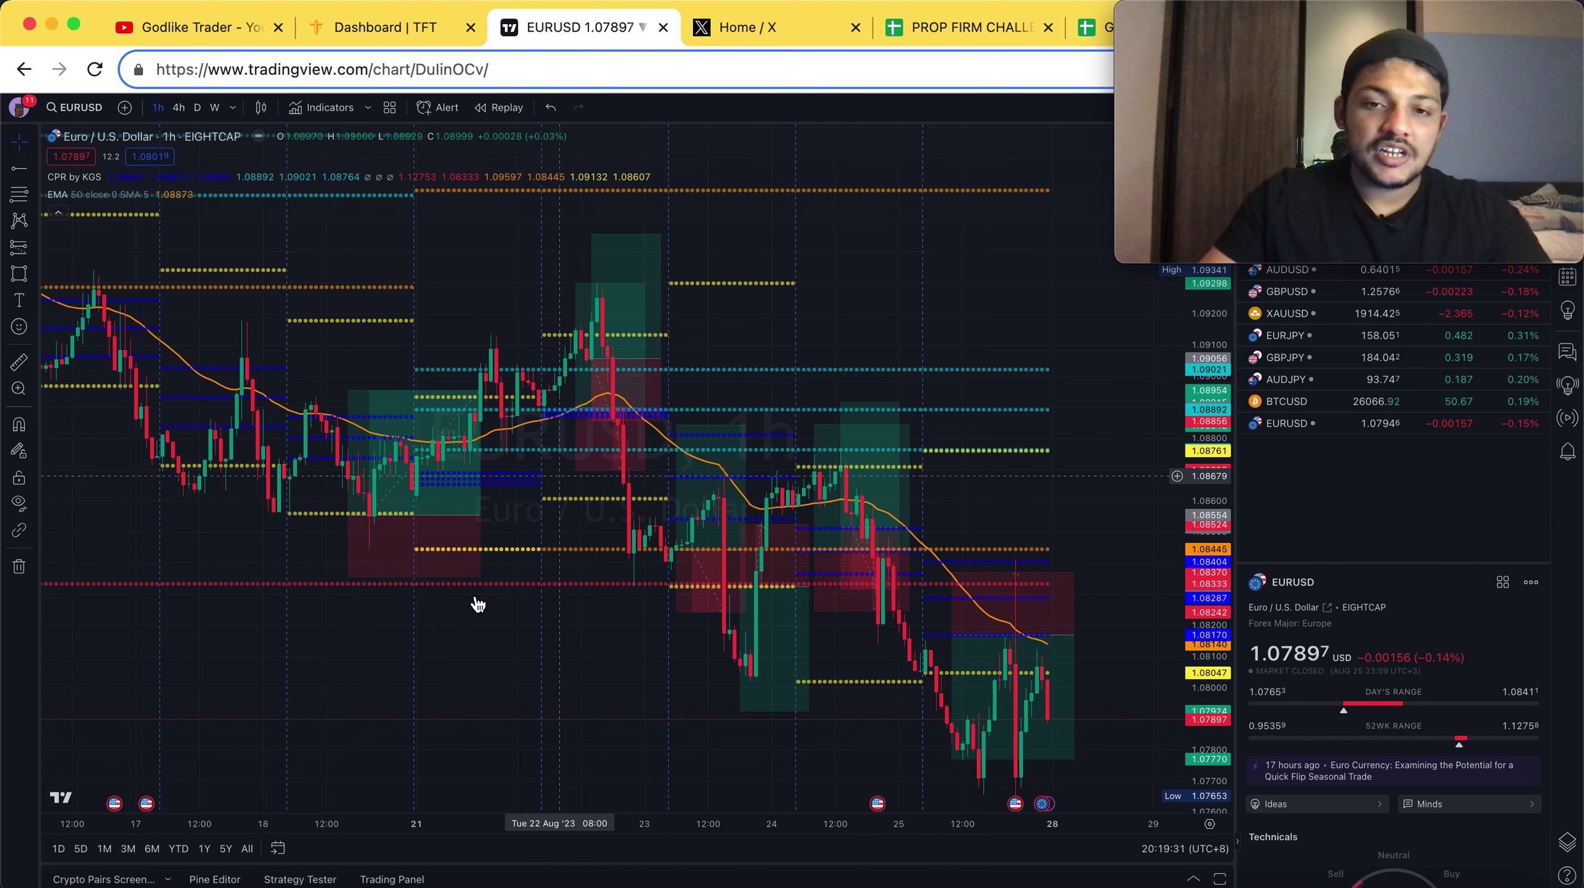
left_click_drag(472, 705, 470, 705)
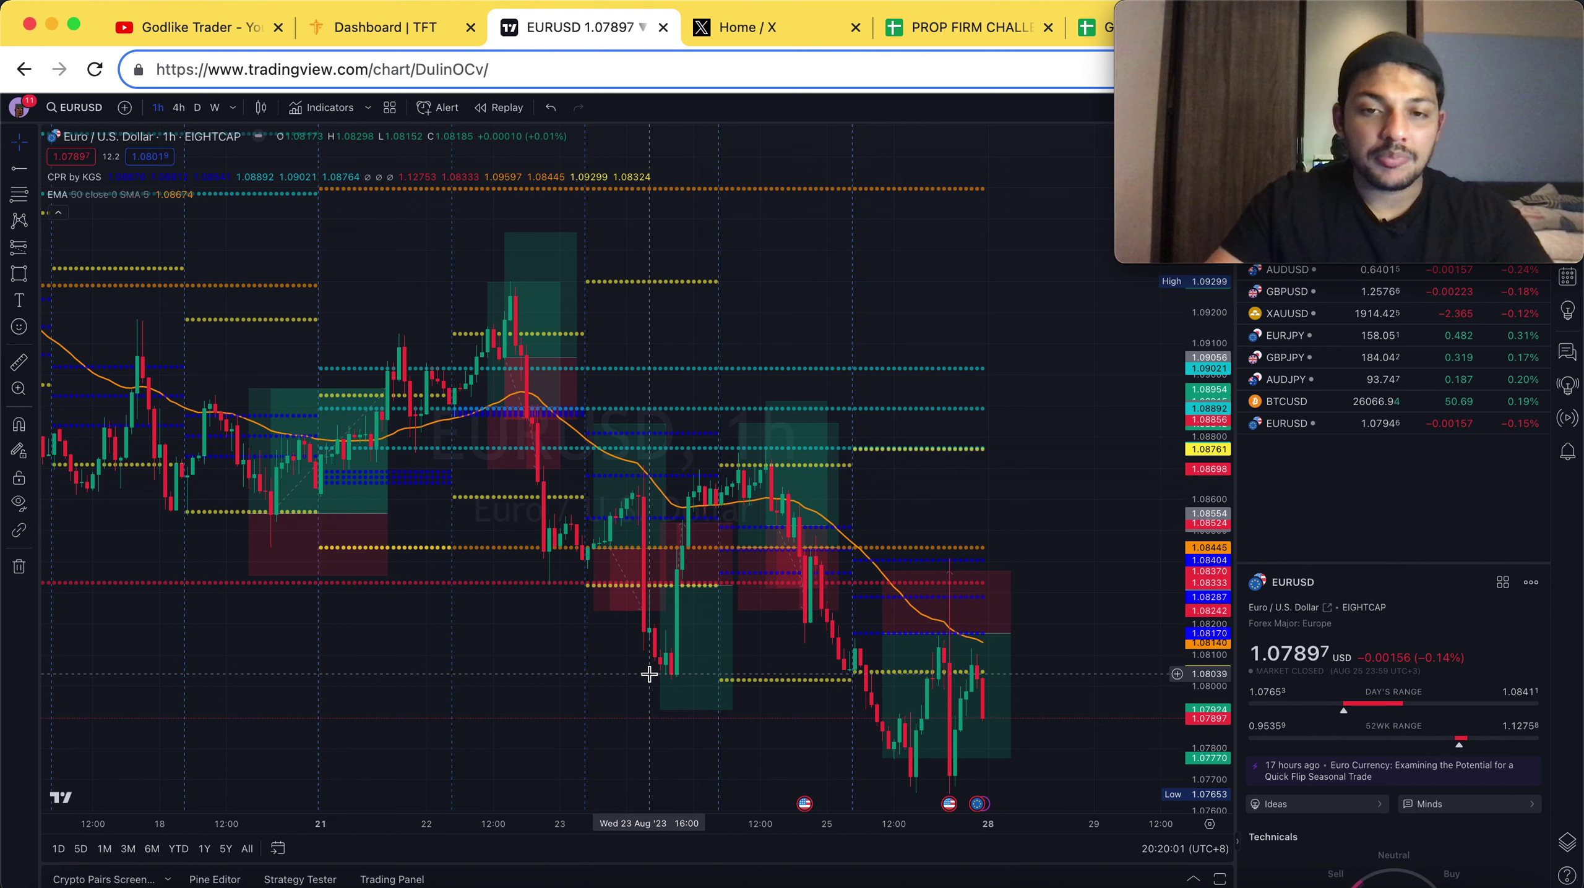
Examine the long and short positions of 23 August and compare them with the 22 August long position
scroll(417, 680, "down", 2)
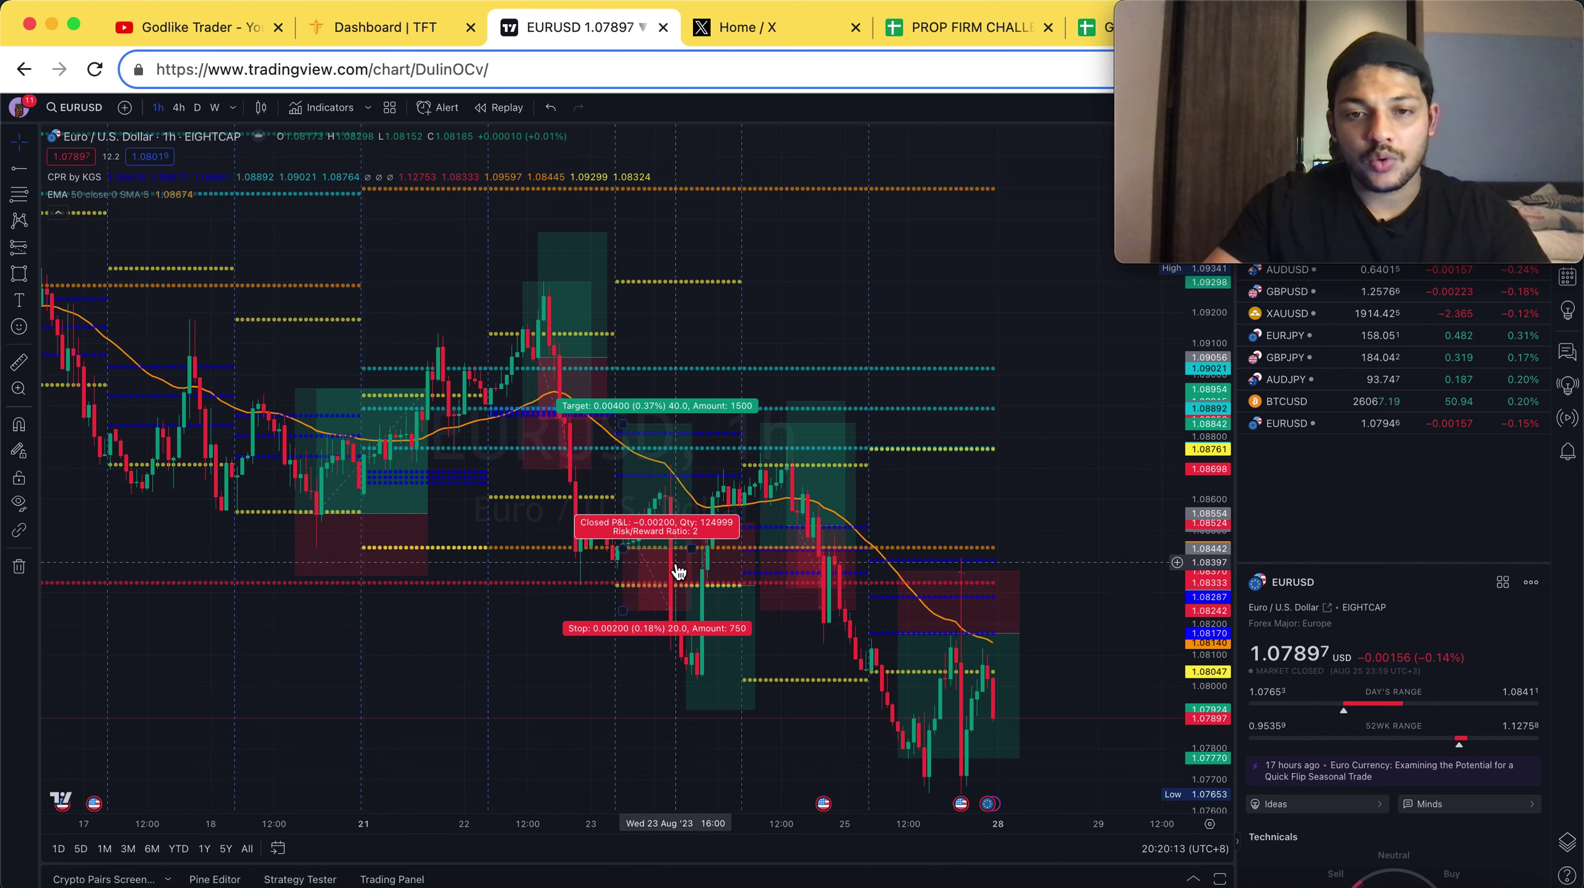
left_click(691, 641)
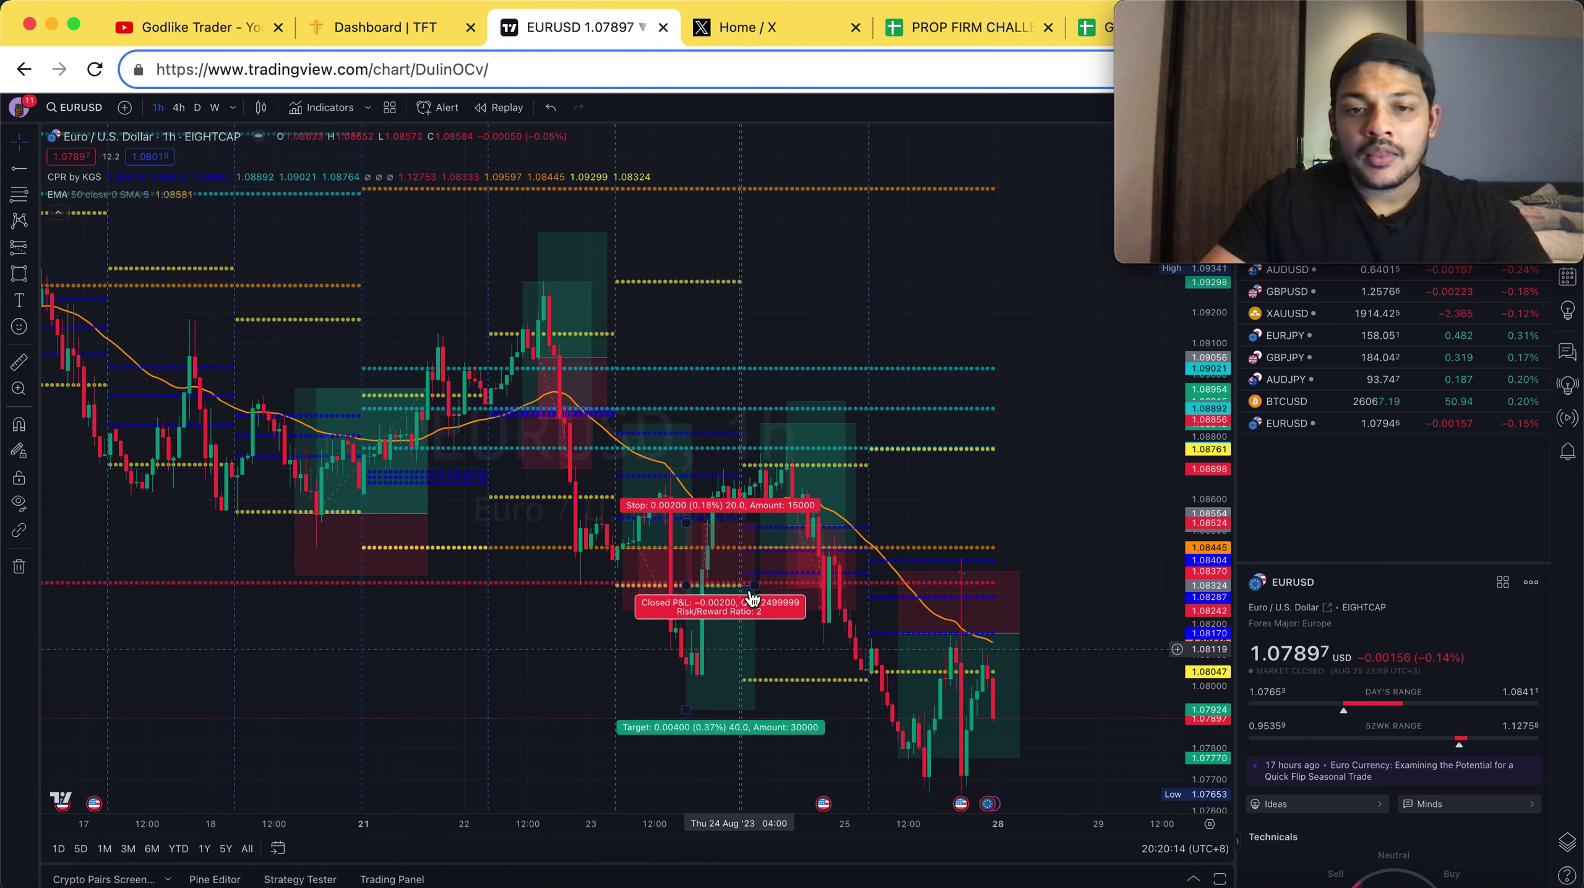
left_click(630, 625)
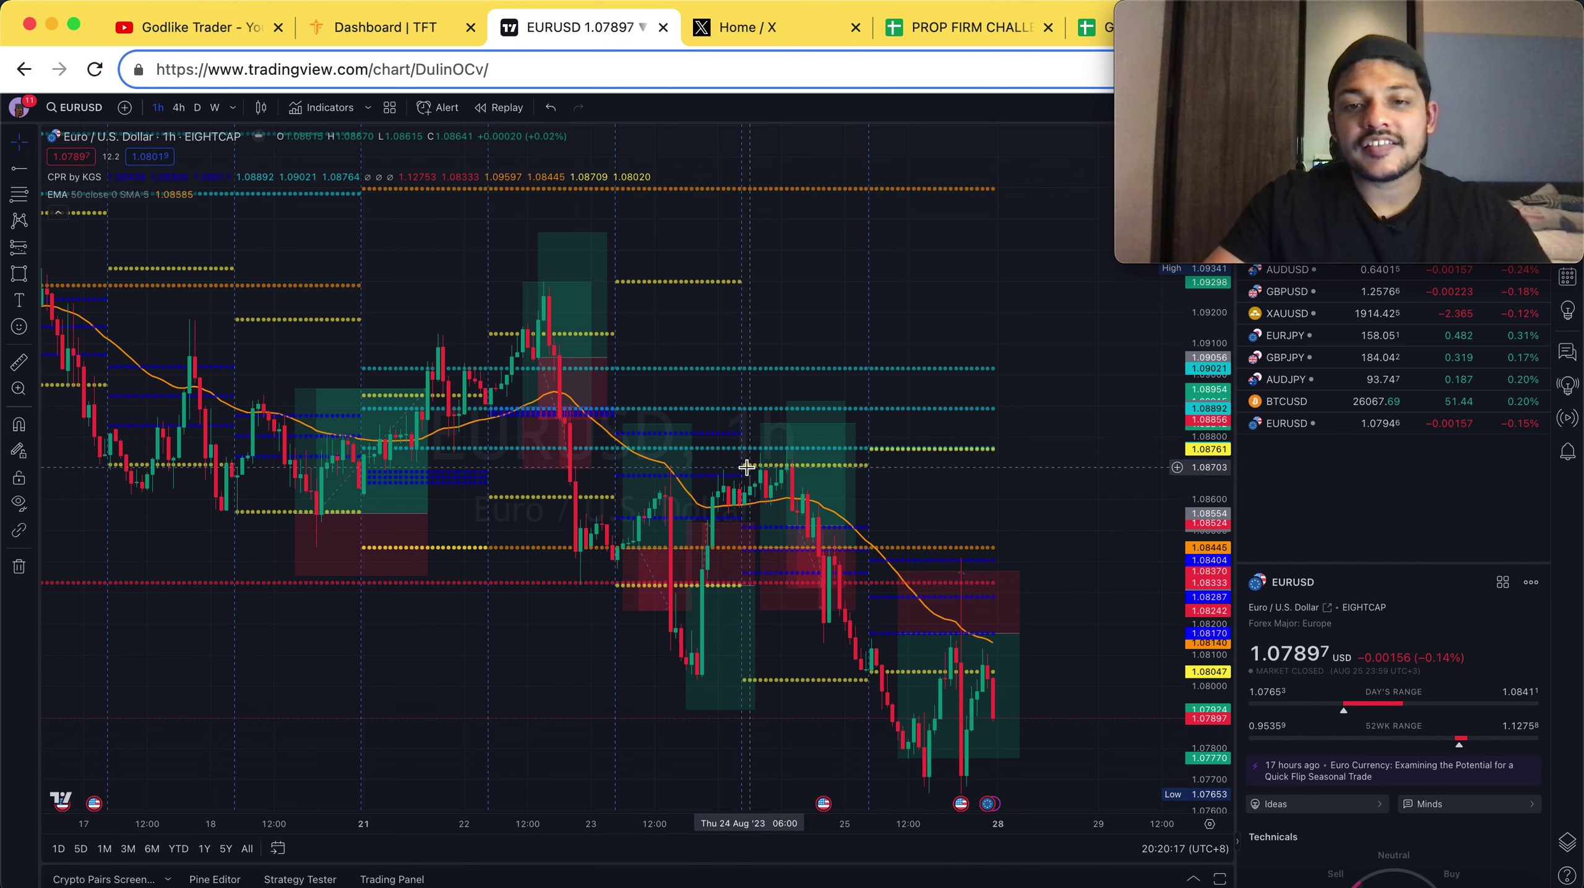
left_click(715, 648)
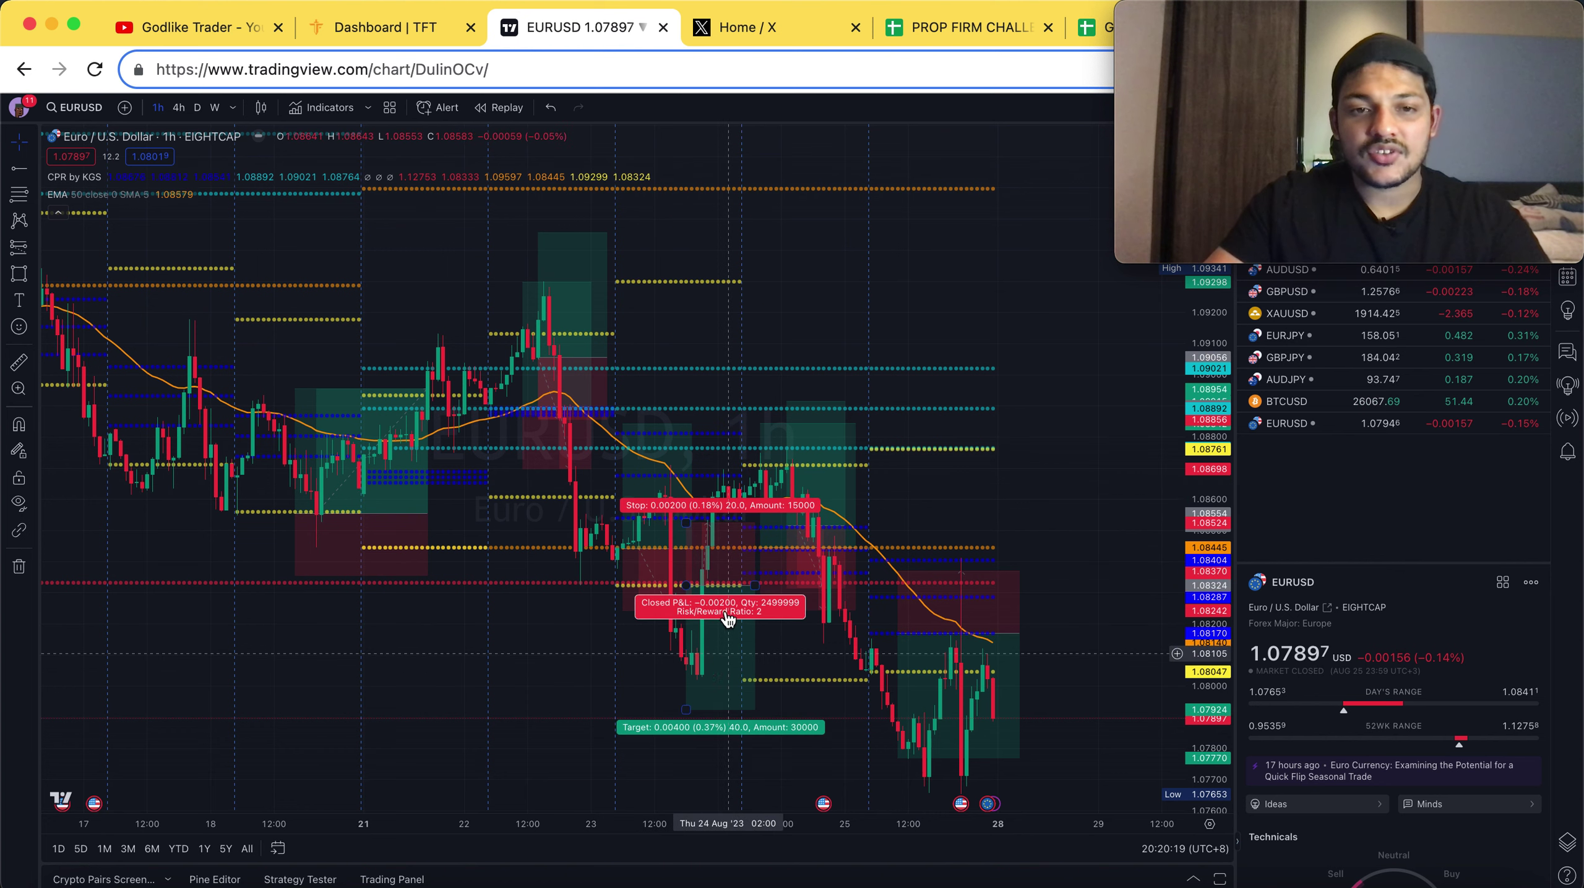
left_click(585, 323)
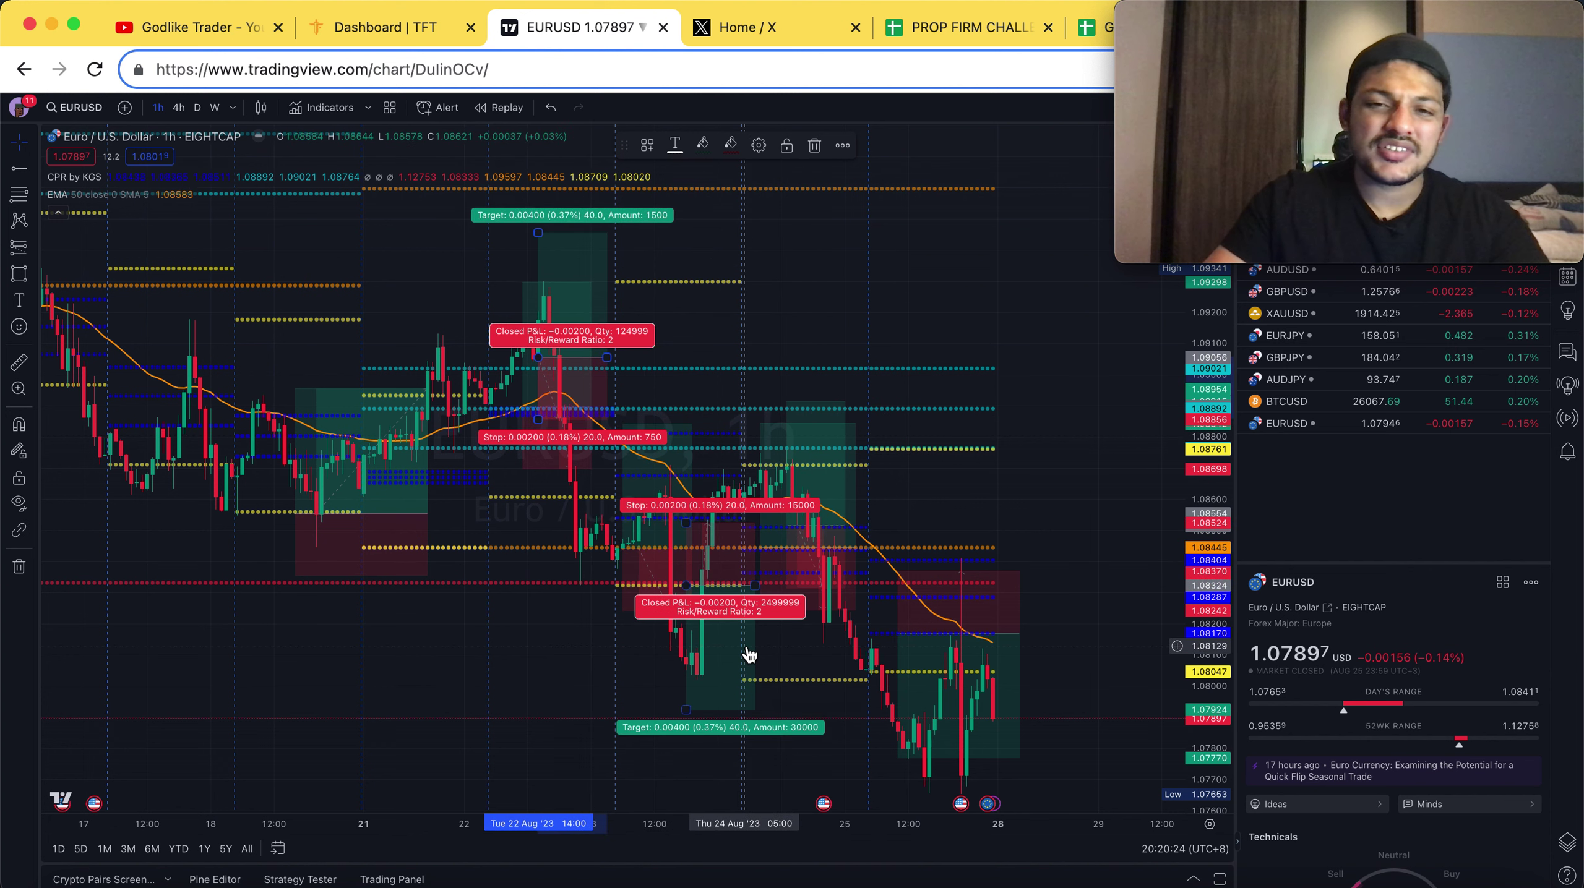
left_click(805, 265)
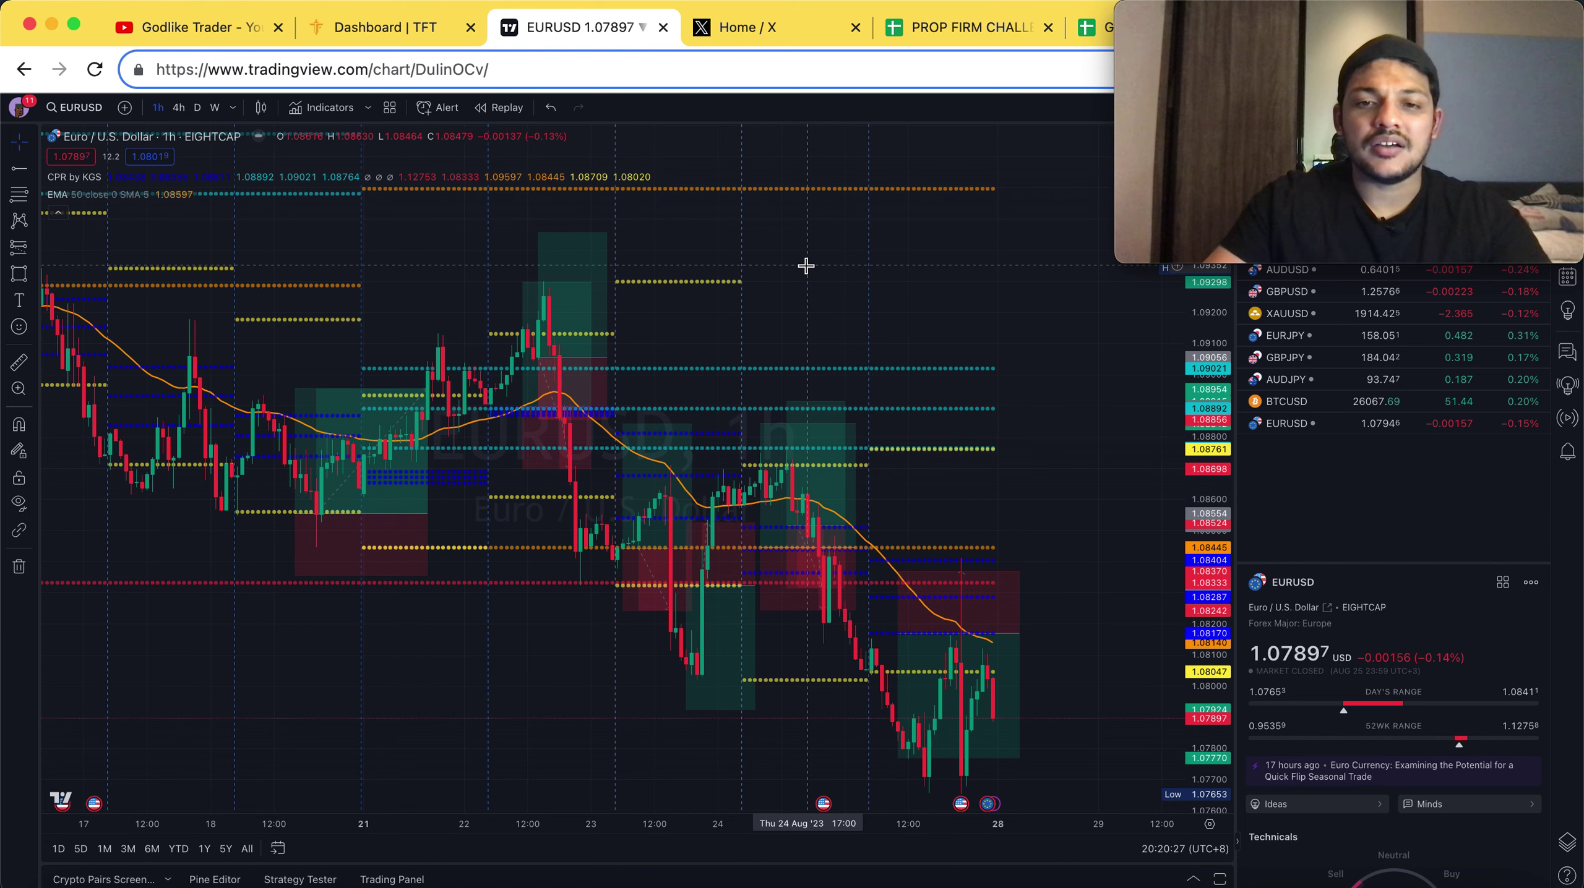
scroll(805, 265, "up", 2)
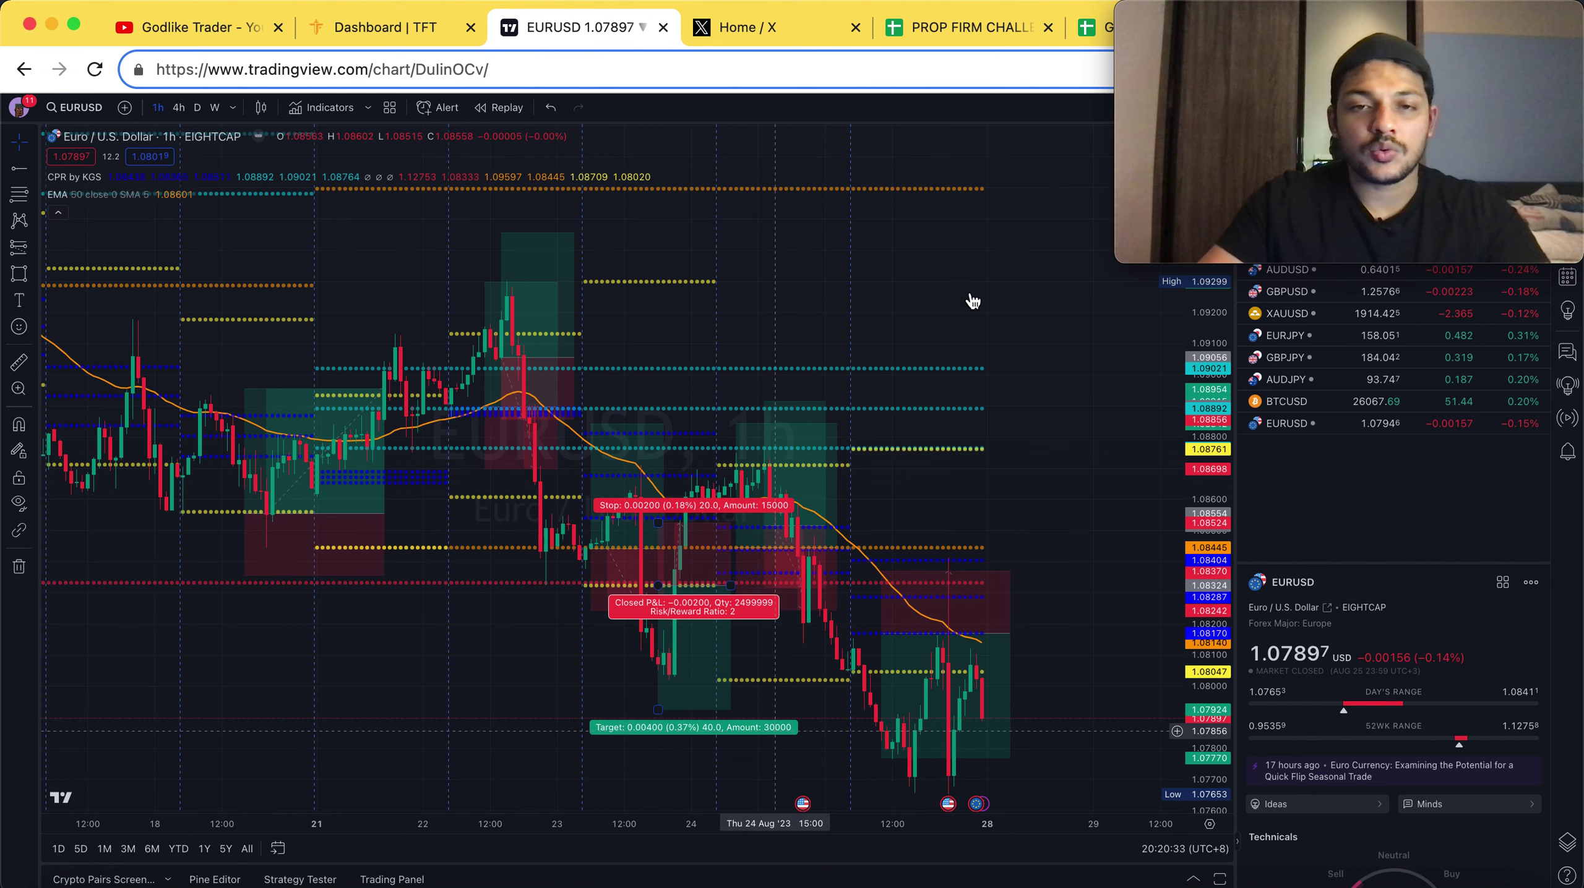
Review the 24 and 25 August positions against the price action on the EURUSD hourly chart
scroll(898, 233, "right", 2)
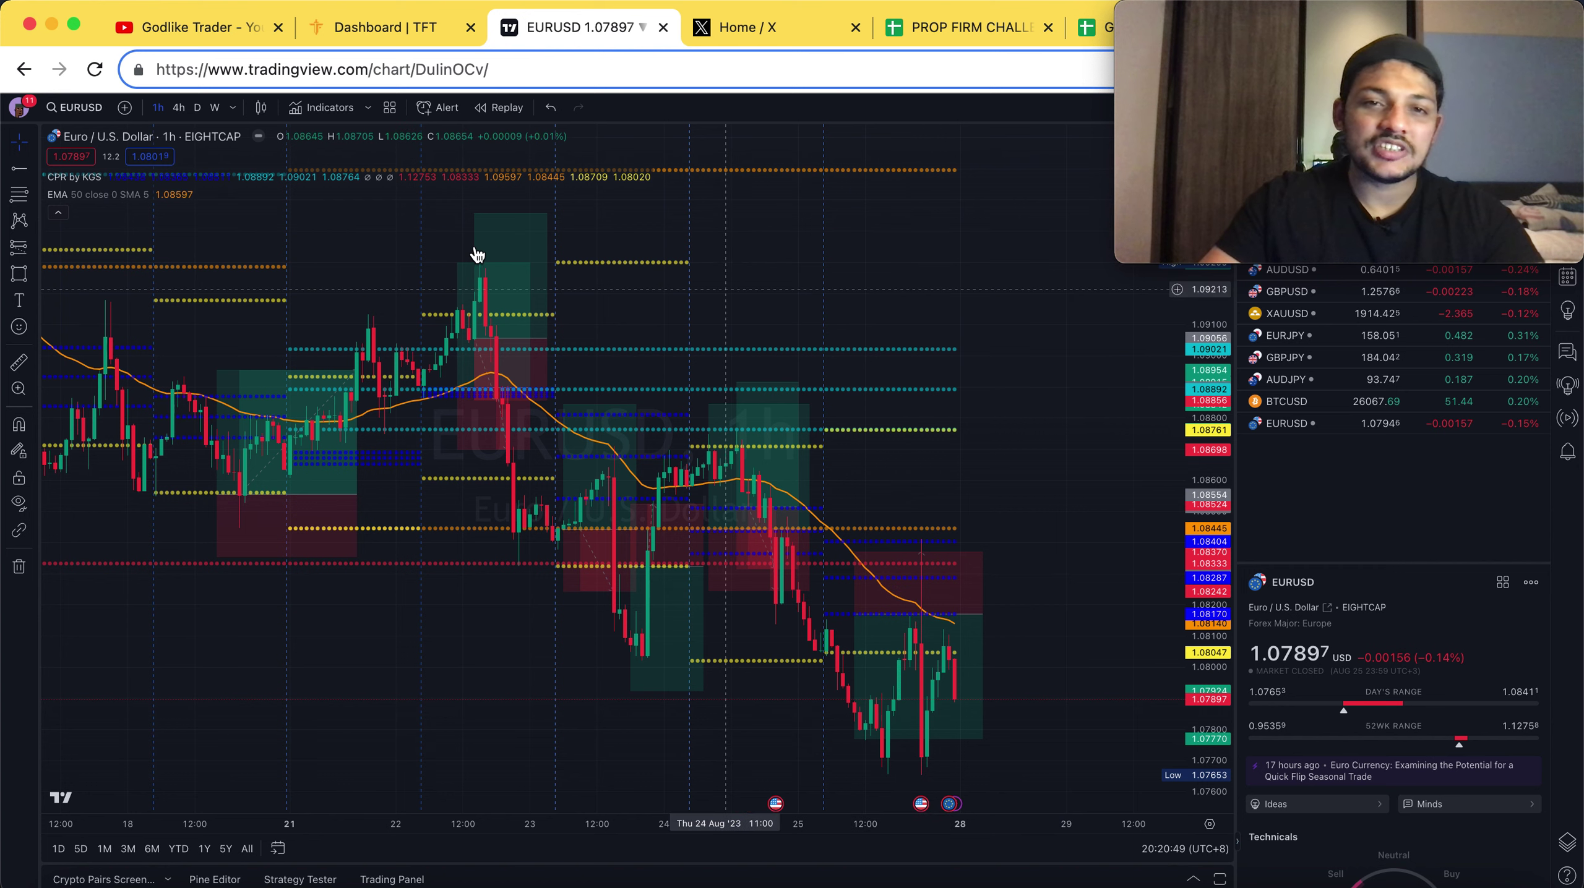
mouse_move(544, 248)
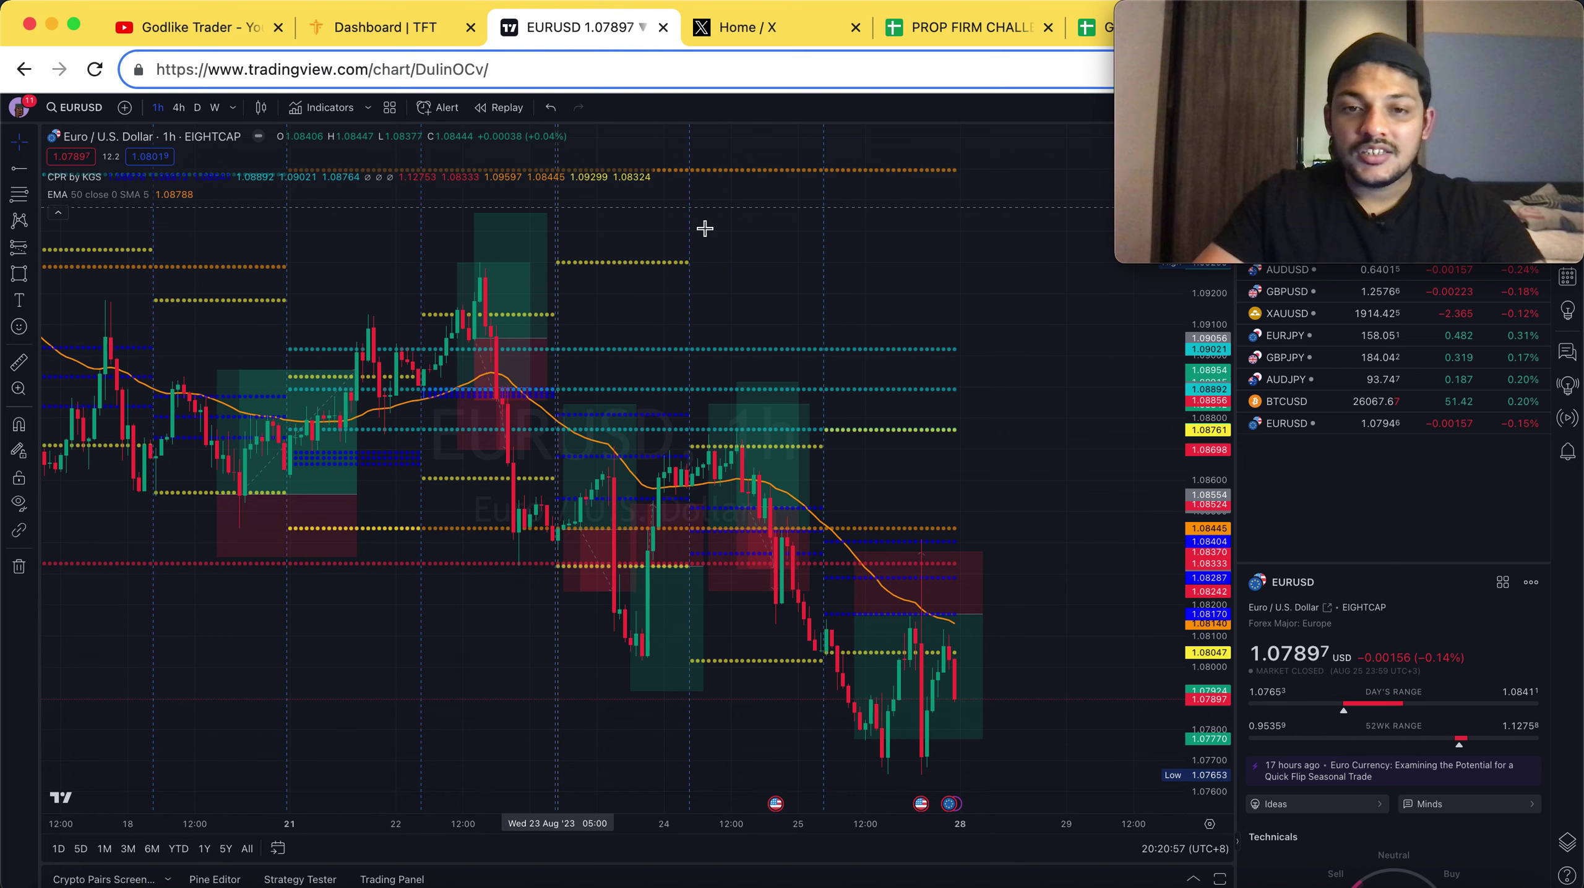
scroll(691, 269, "right", 2)
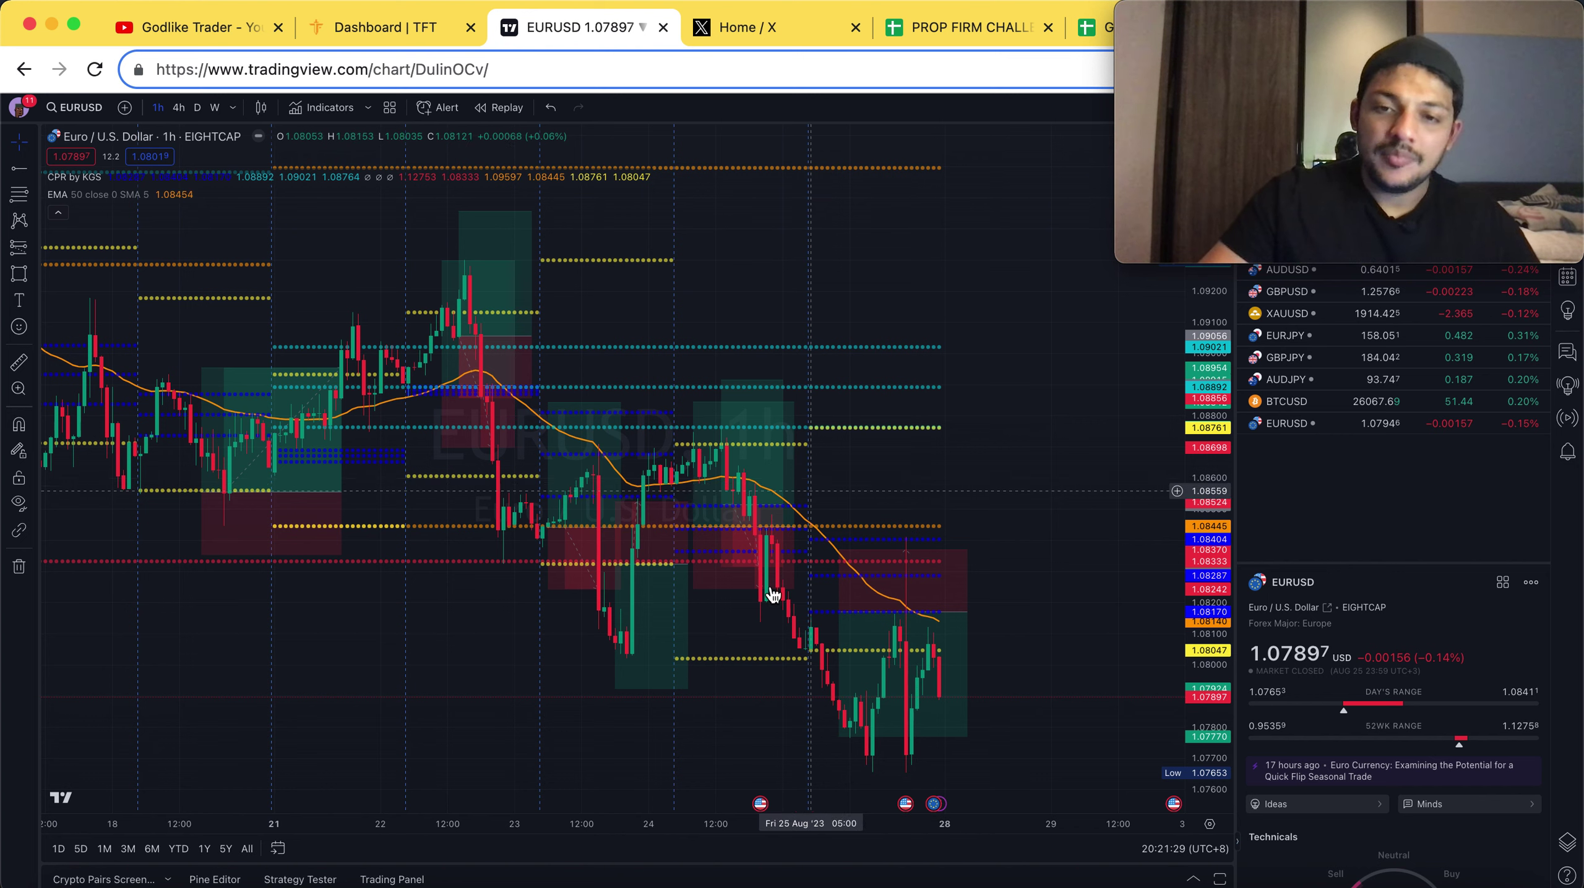
mouse_move(778, 600)
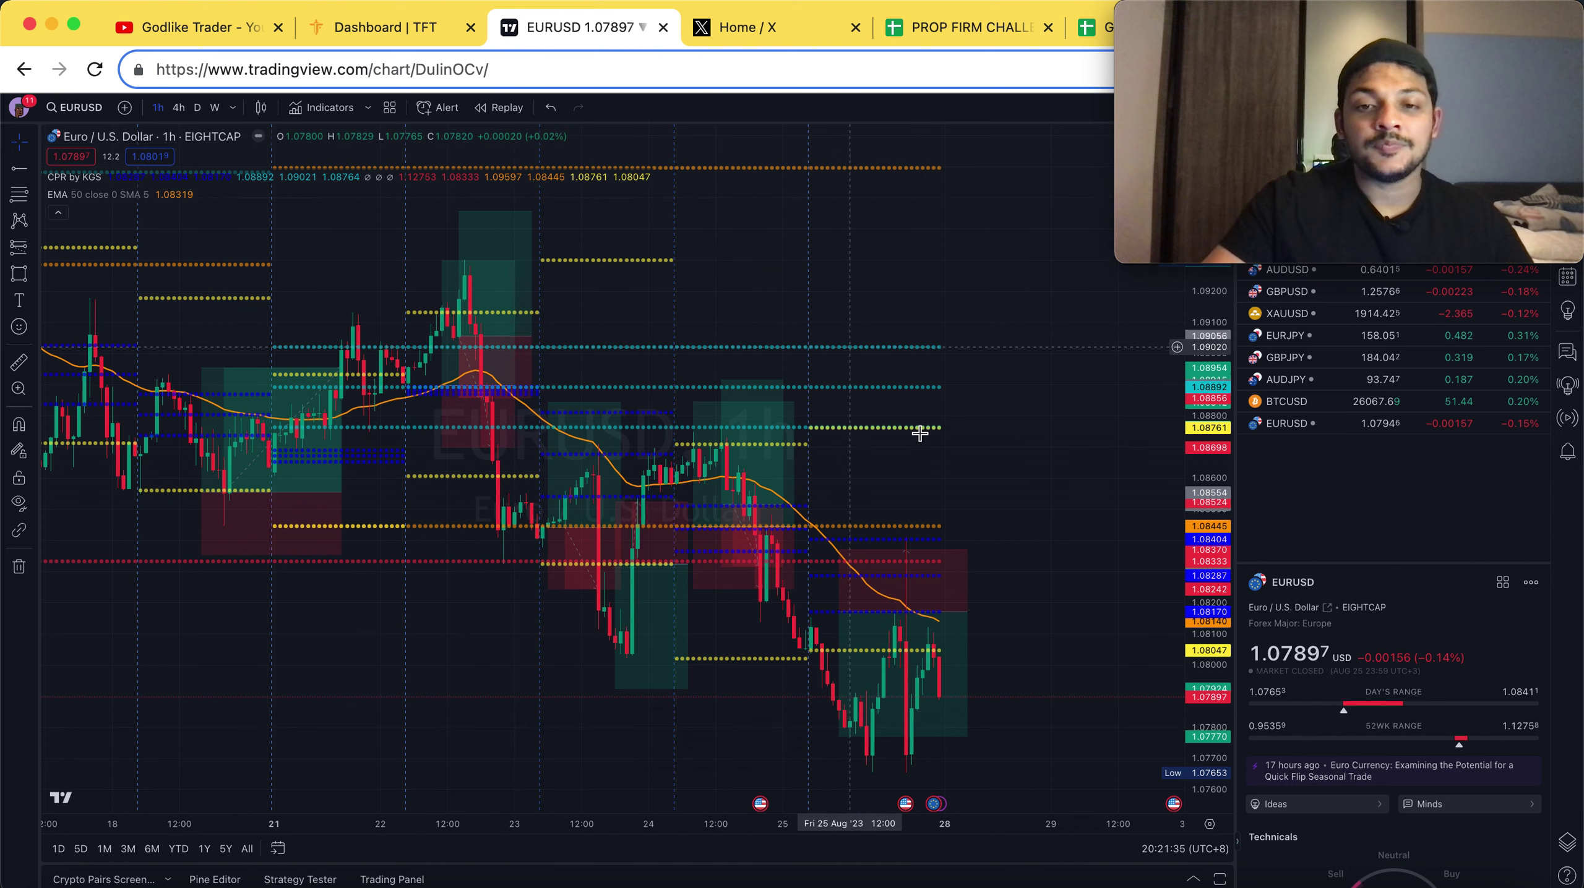
scroll(929, 445, "right", 2)
scroll(900, 418, "down", 3)
scroll(901, 418, "right", 2)
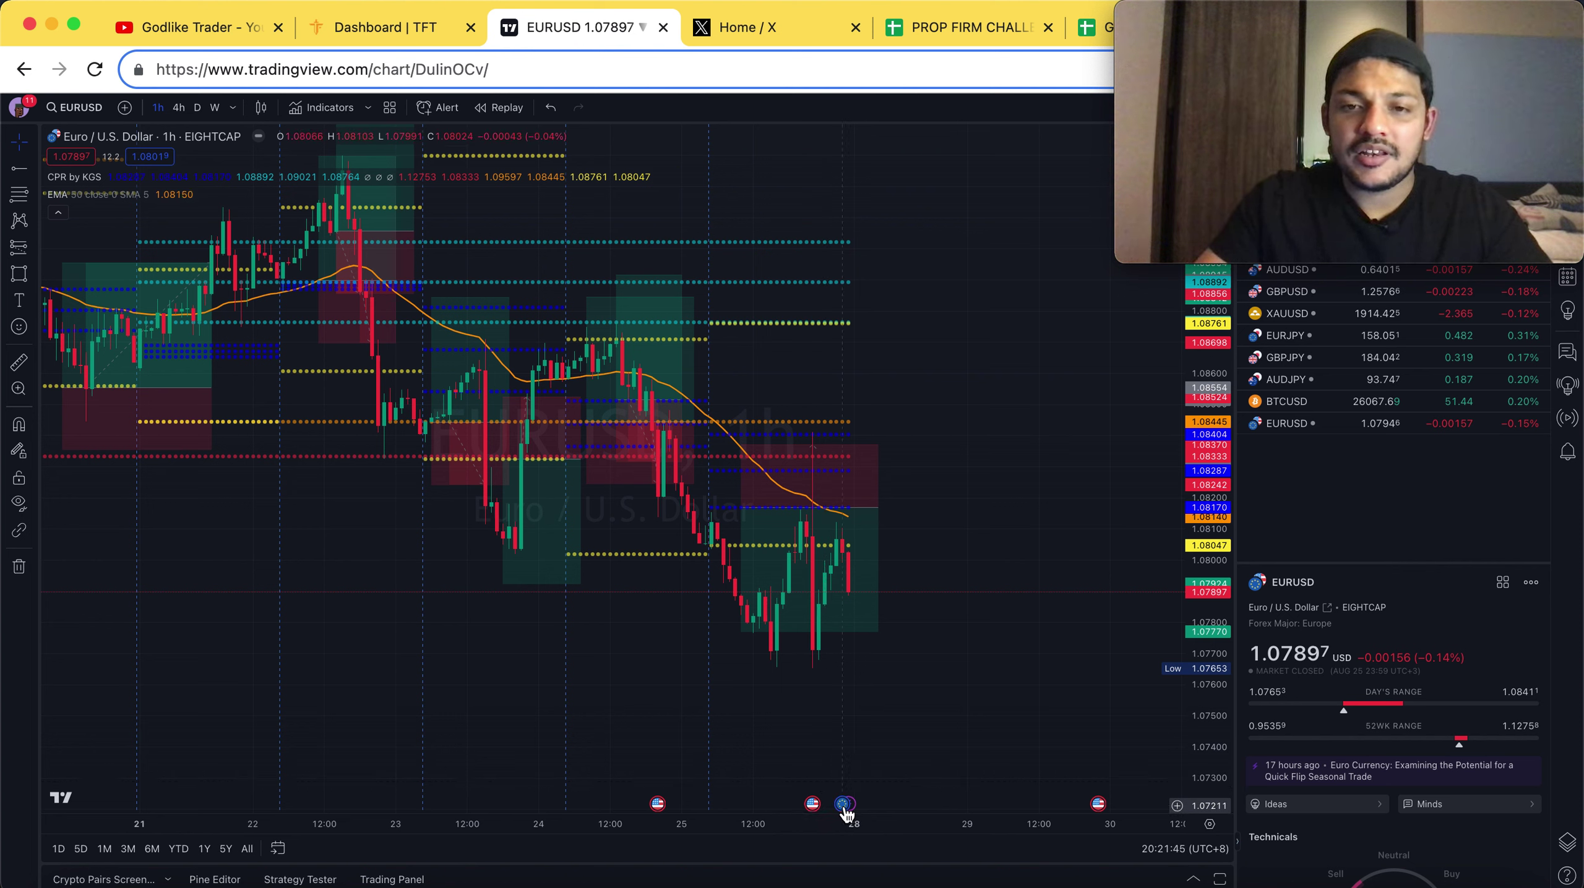
mouse_move(845, 807)
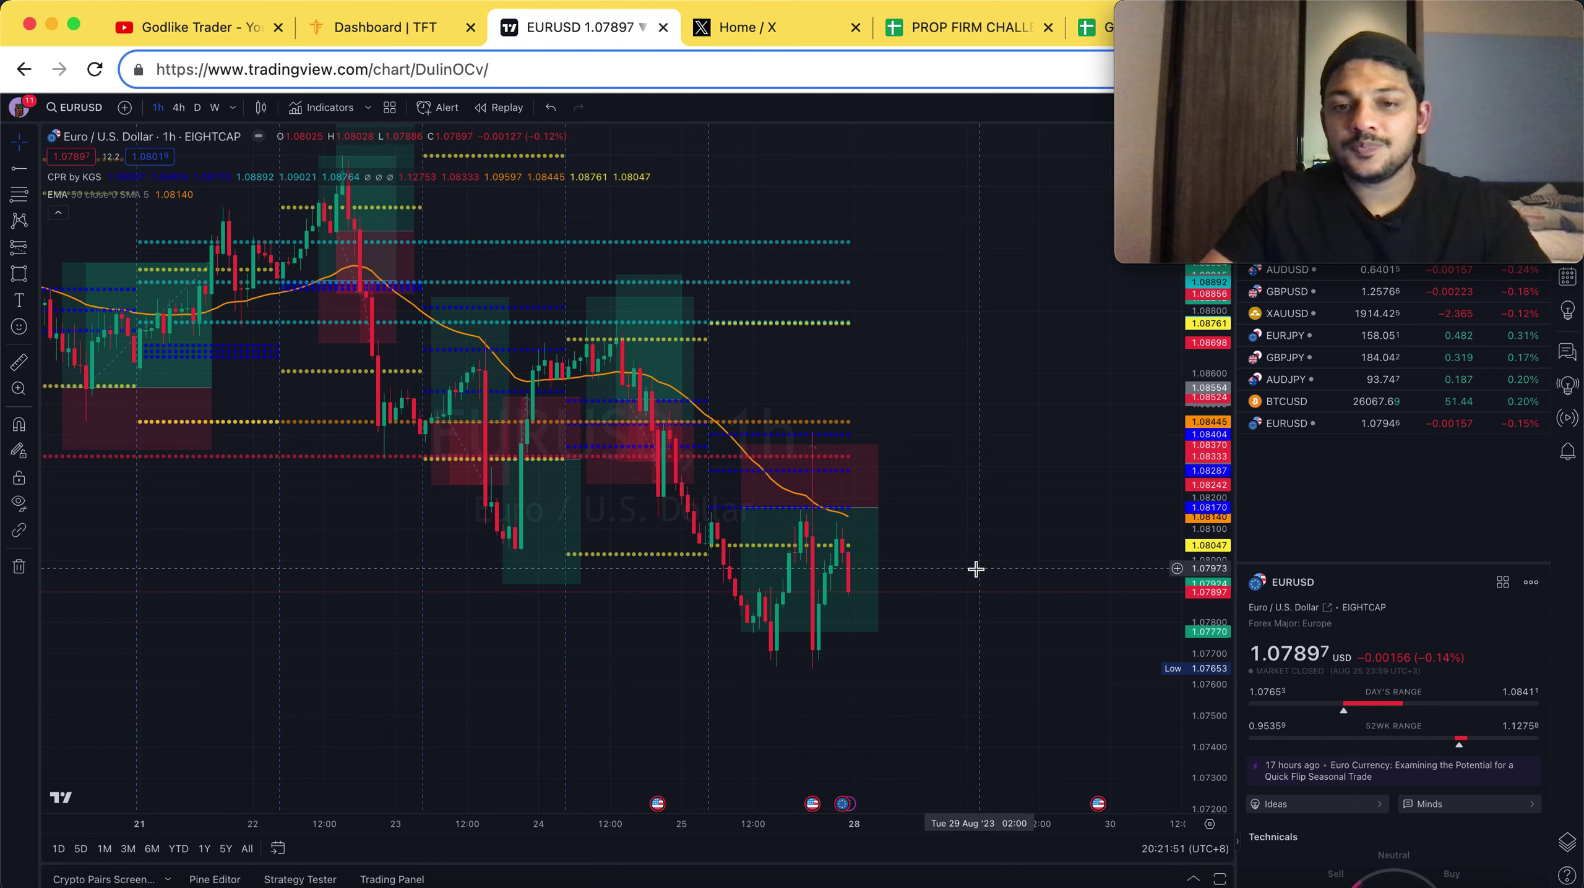
left_click(762, 551)
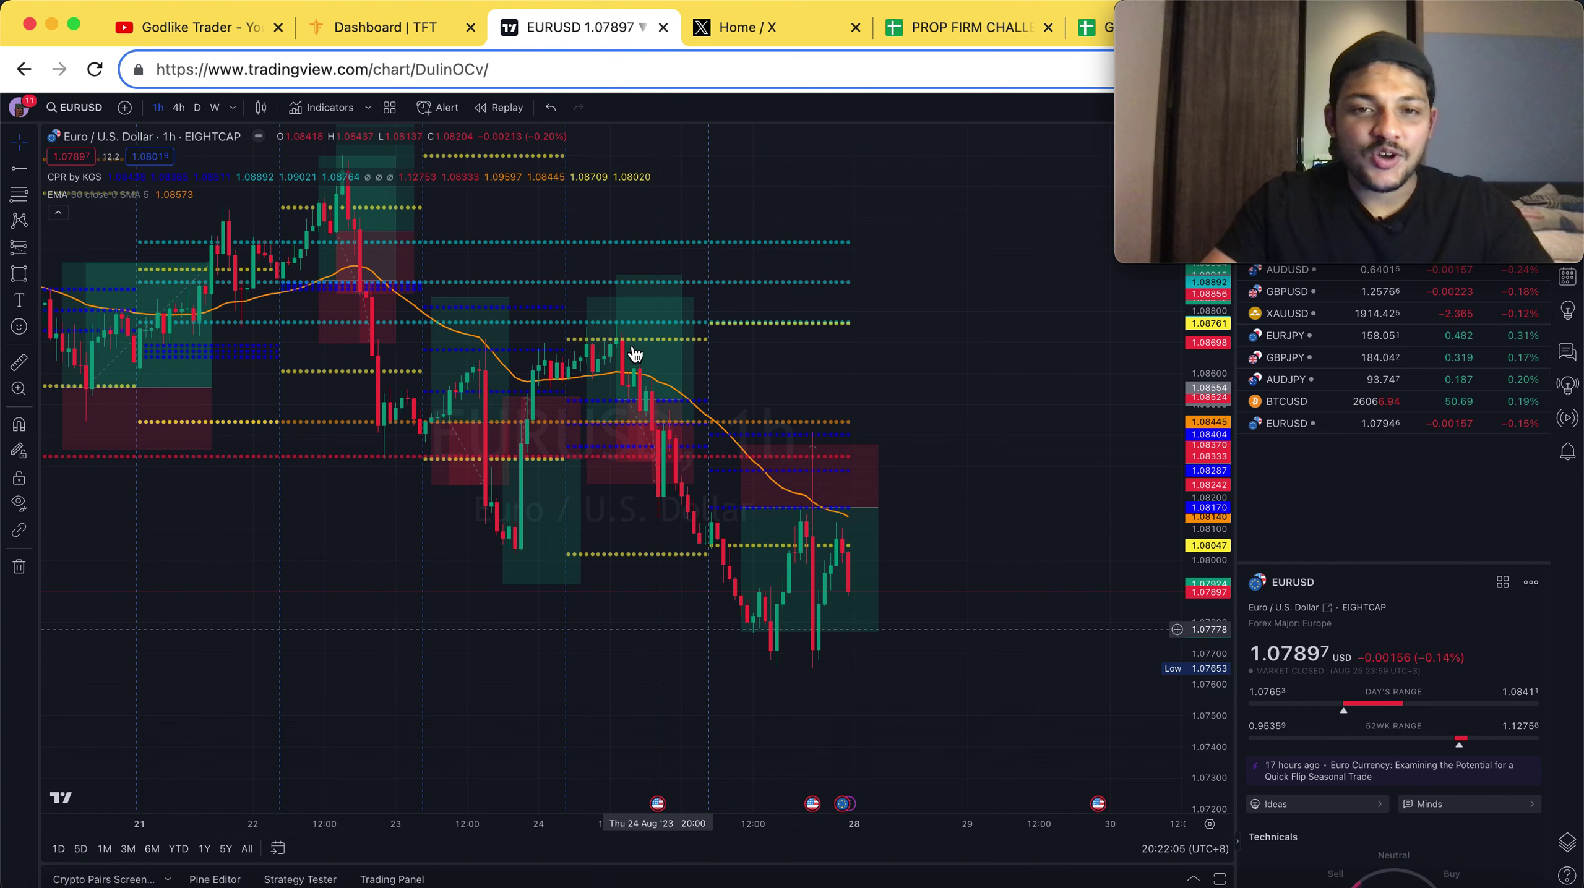
left_click(612, 349)
left_click(512, 682)
scroll(565, 710, "left", 3)
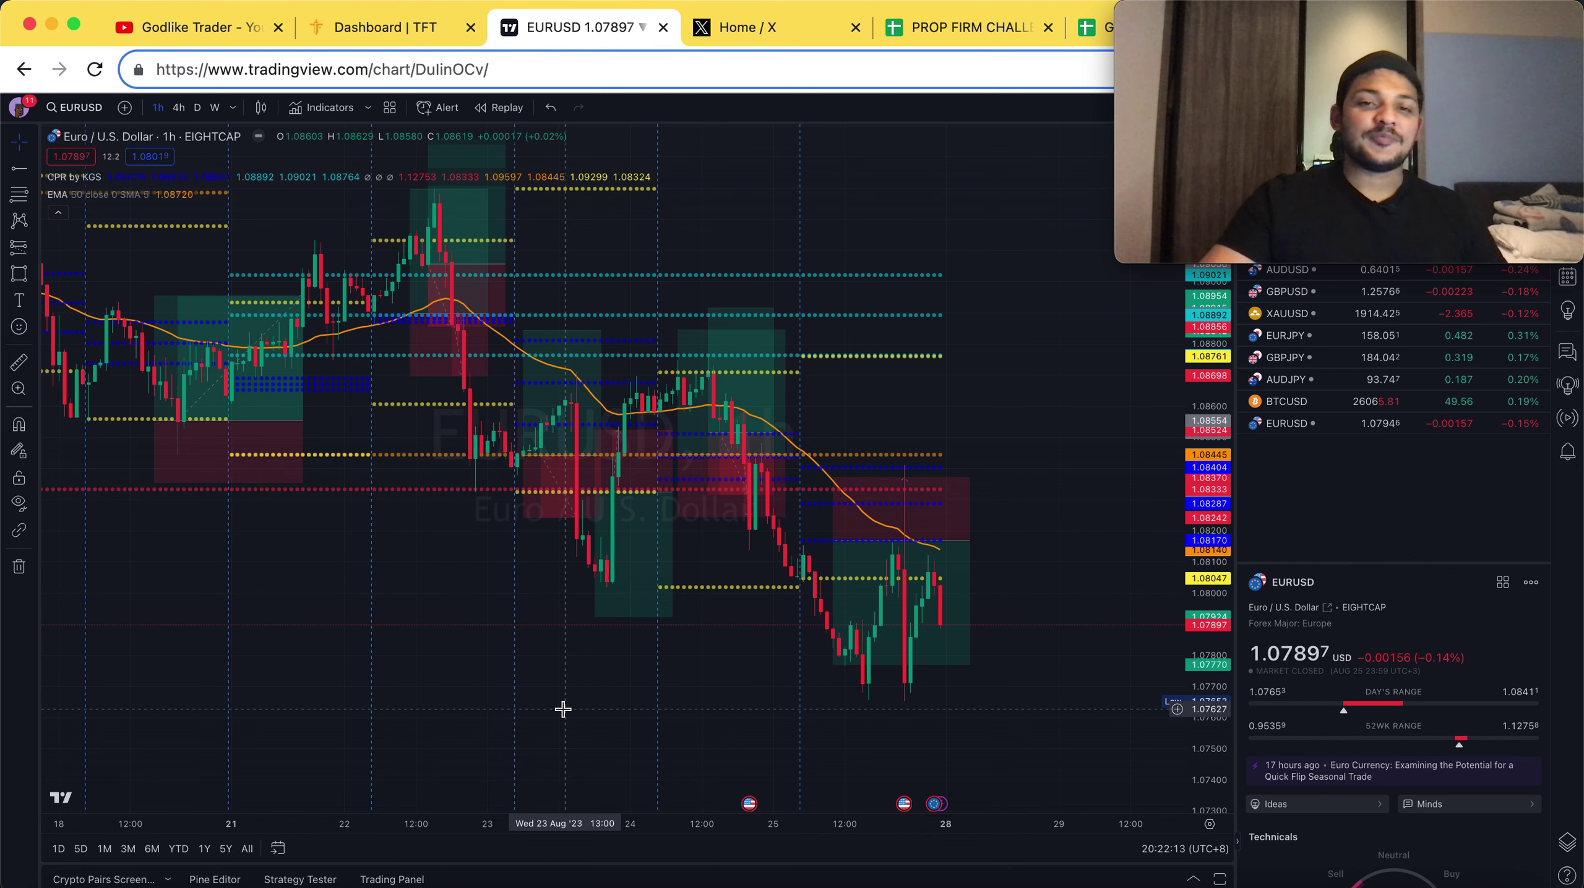
Switch to The Funded Trader dashboard and review the challenge account's metrics, balance curve and net profit/loss section
left_click(378, 34)
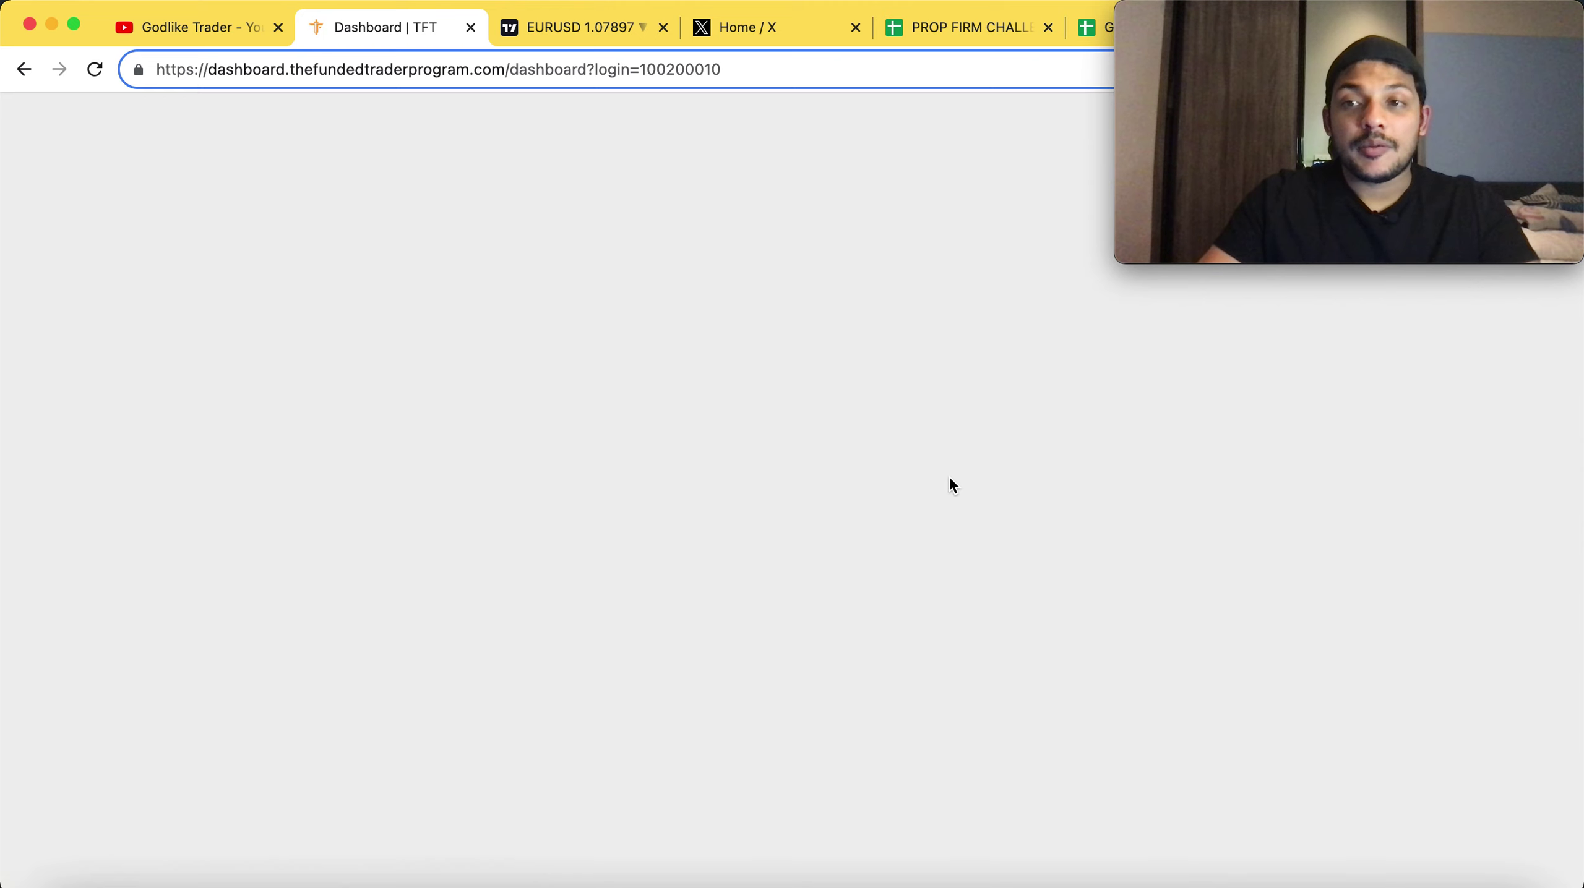
left_click(210, 26)
left_click(342, 30)
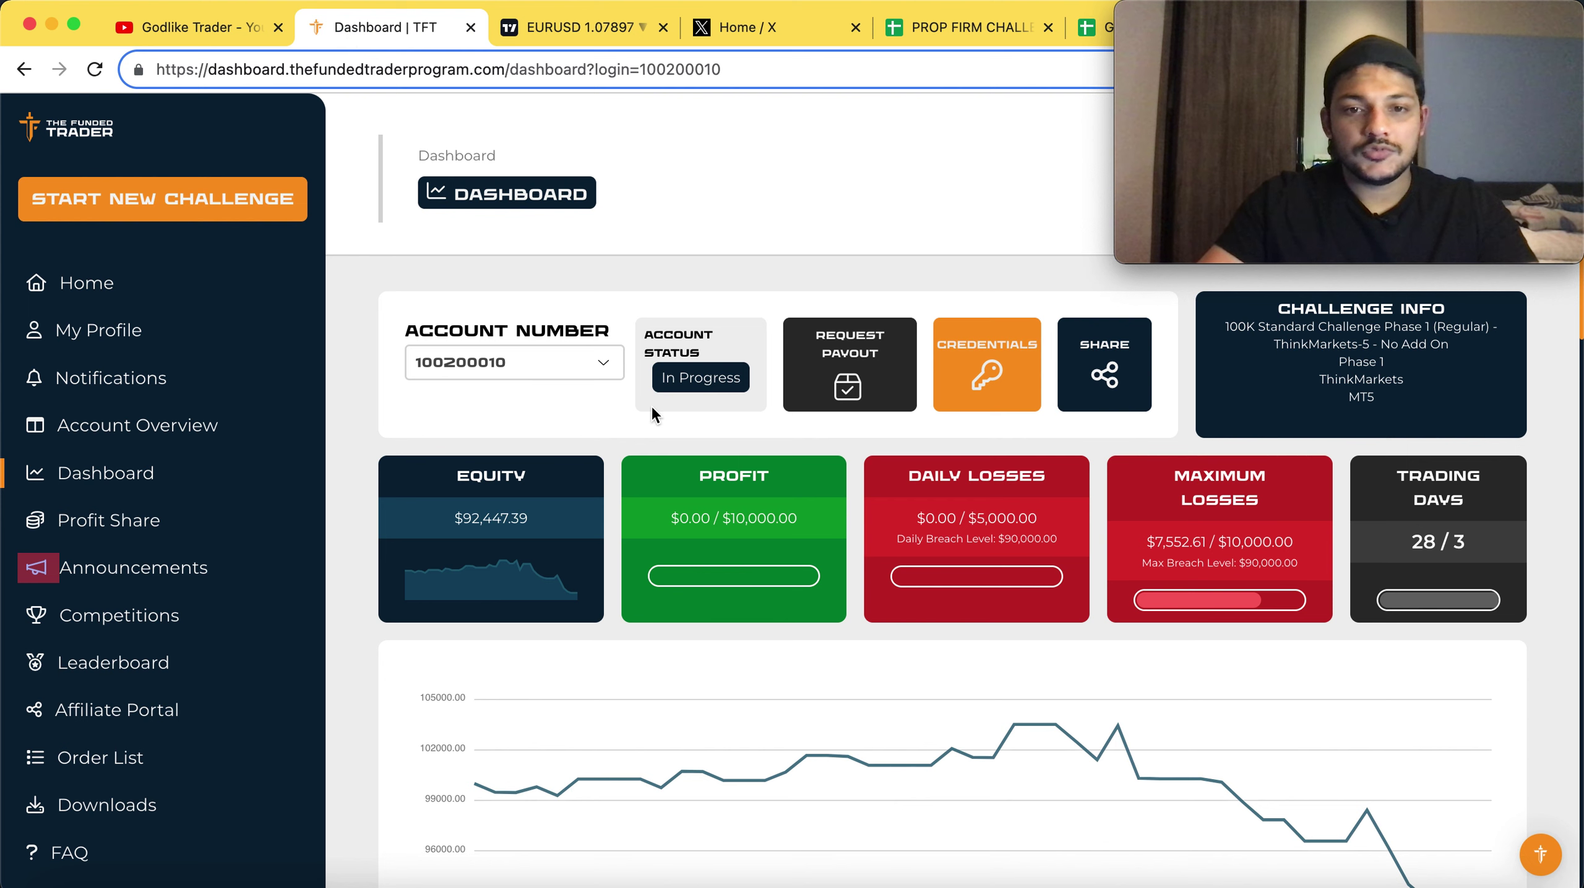
scroll(1053, 622, "down", 3)
scroll(1053, 623, "down", 1)
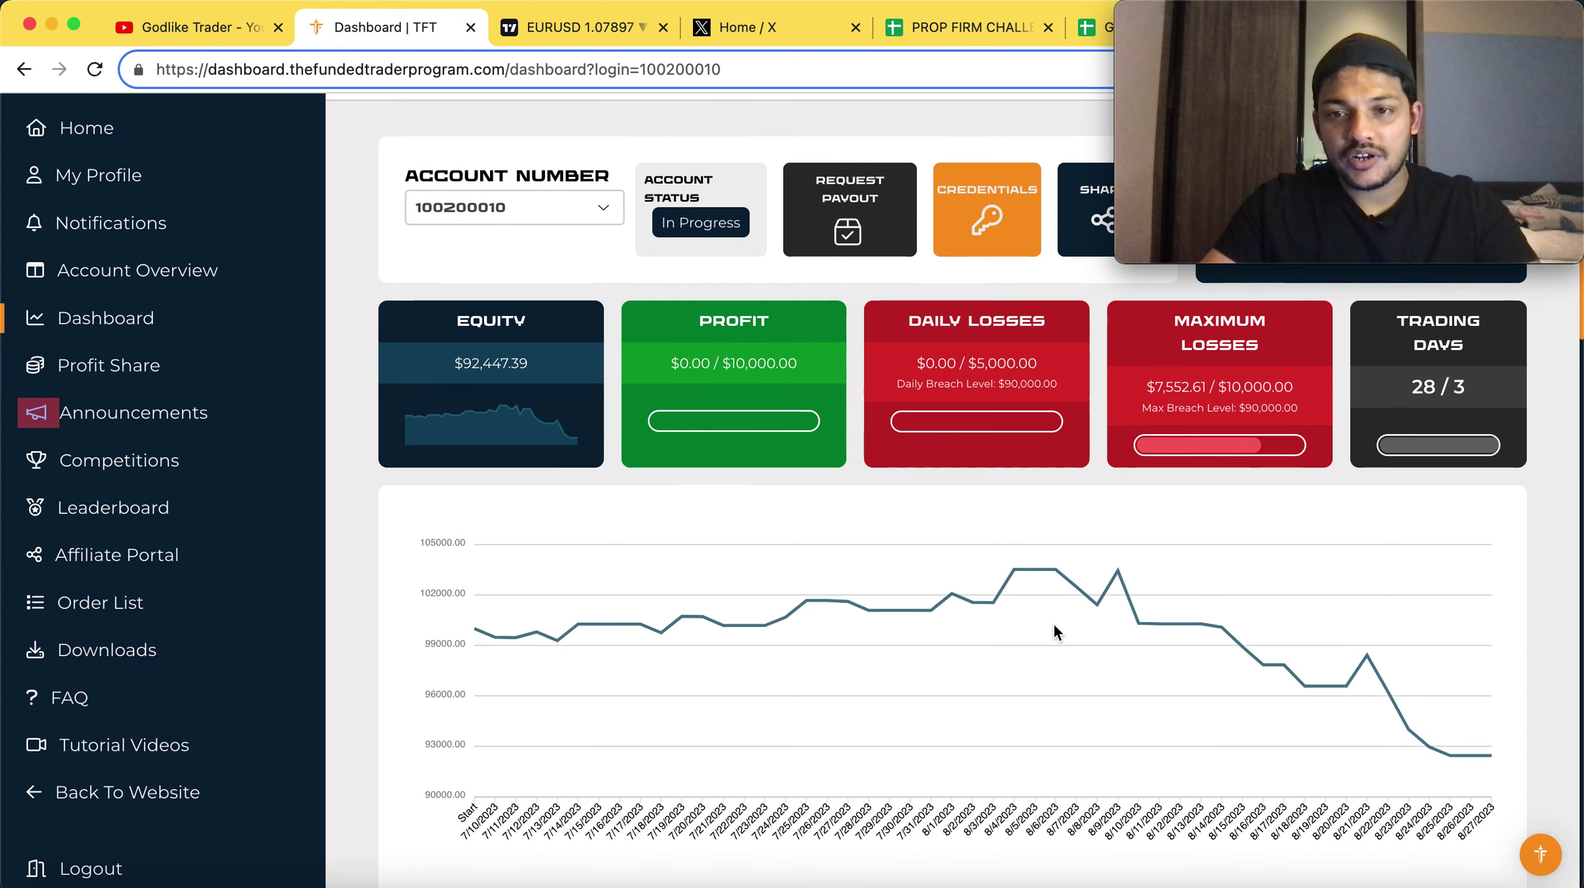
mouse_move(1131, 569)
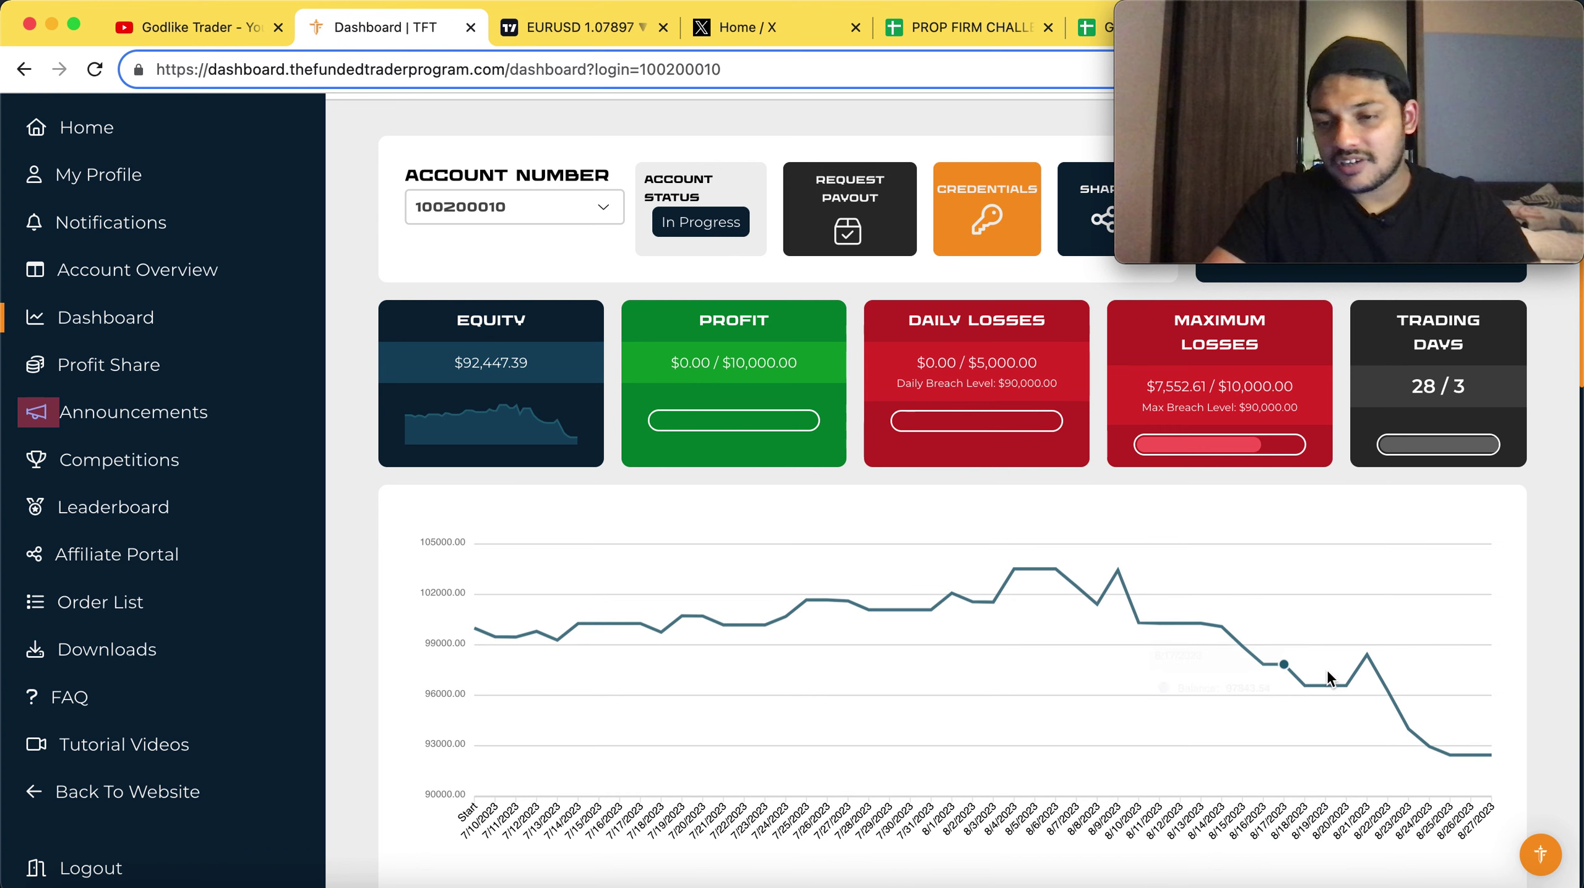
scroll(1057, 647, "down", 1)
scroll(1021, 617, "down", 3)
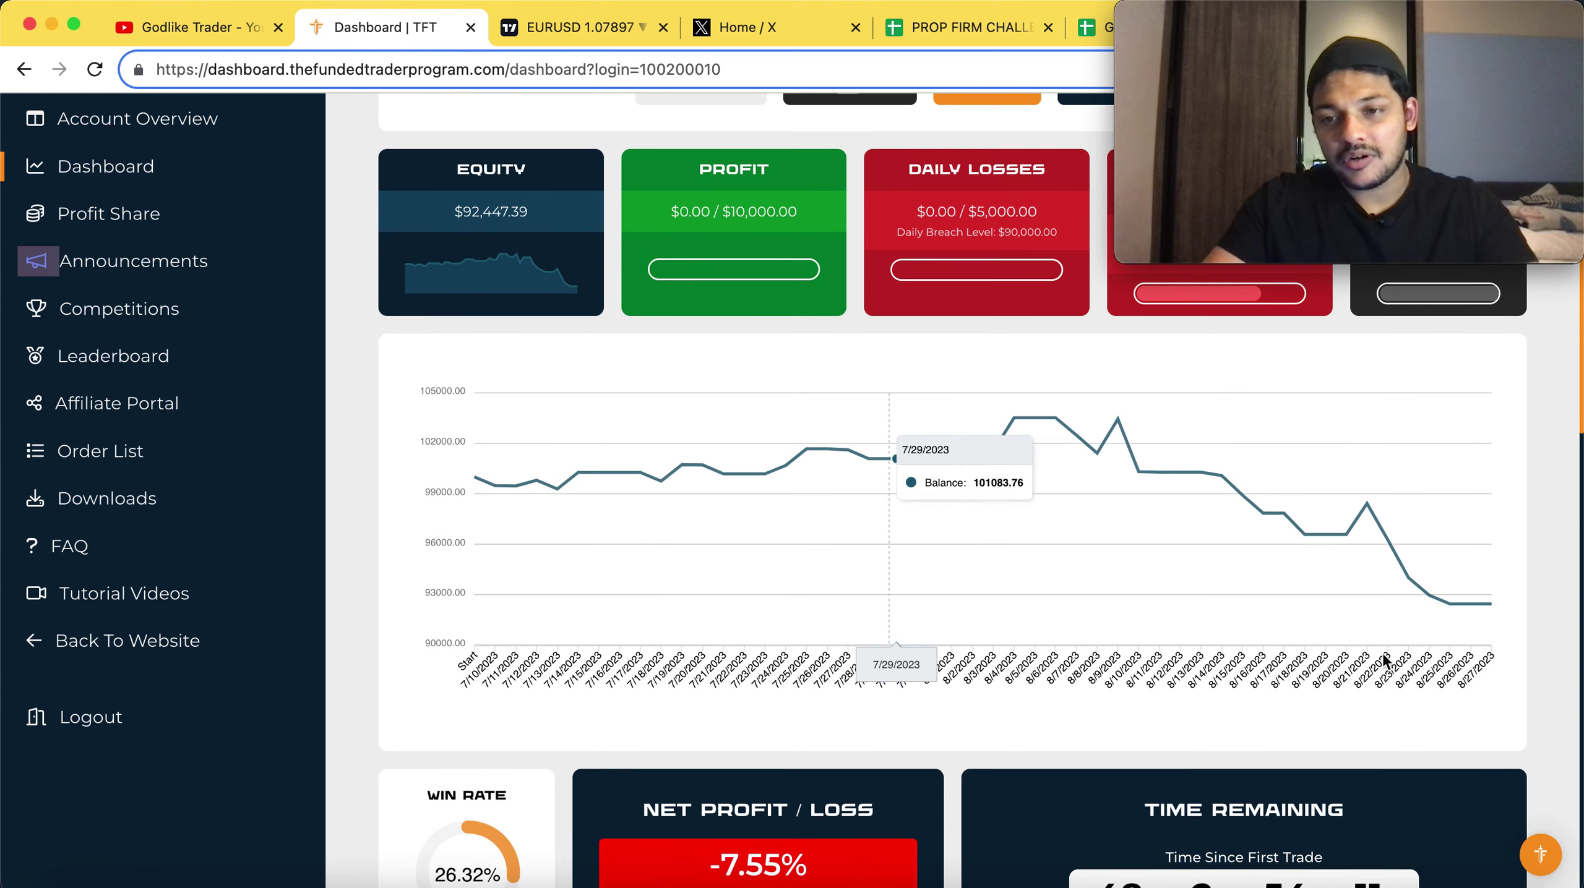
scroll(1070, 591, "down", 3)
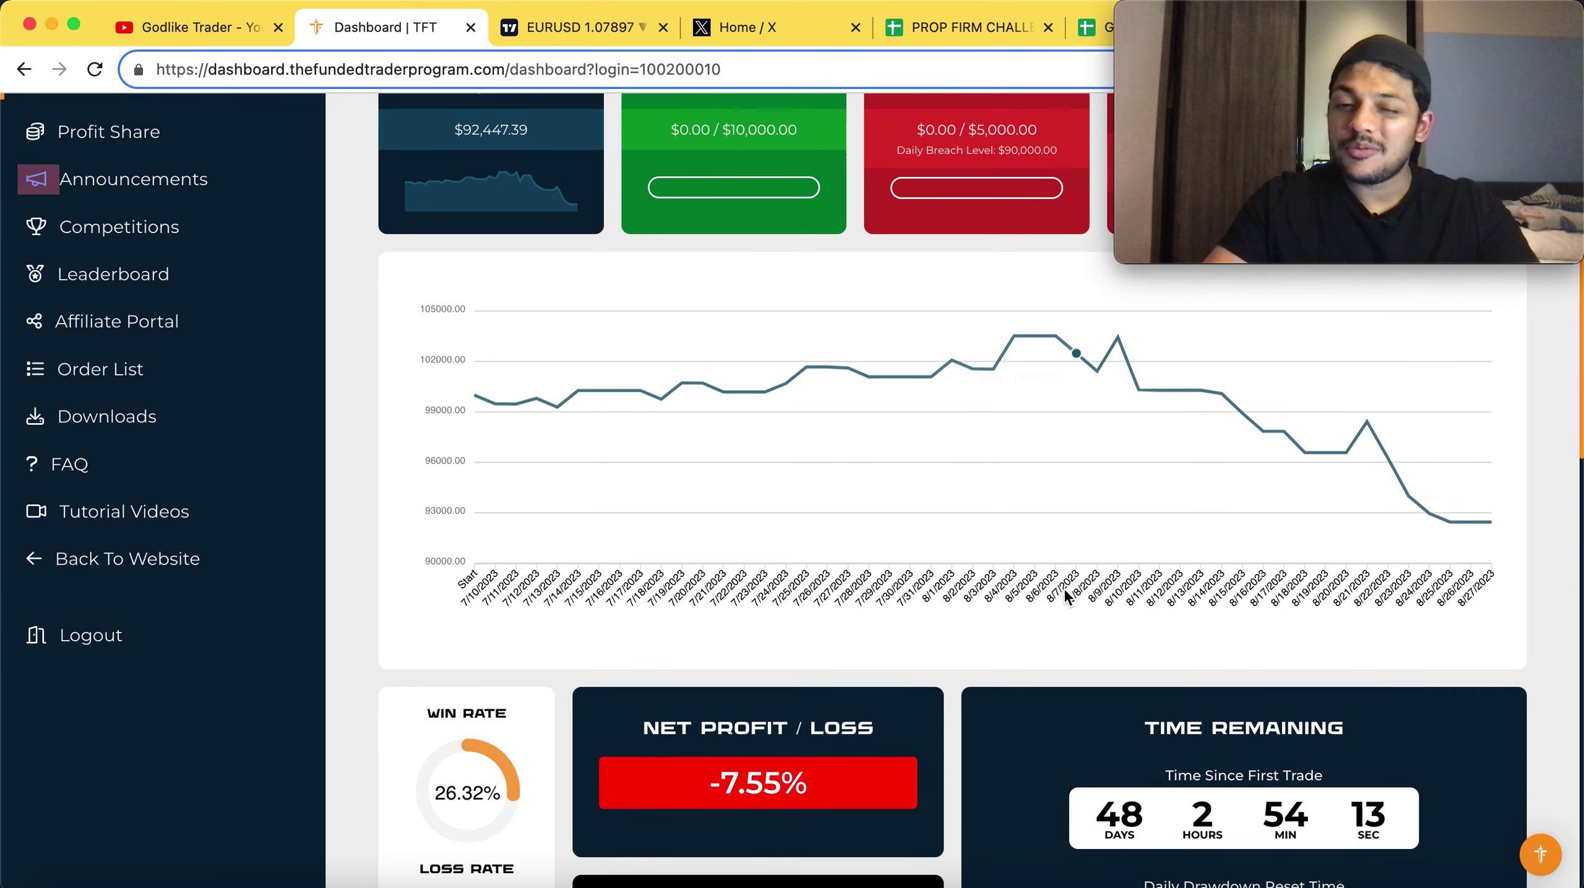
scroll(1065, 591, "down", 5)
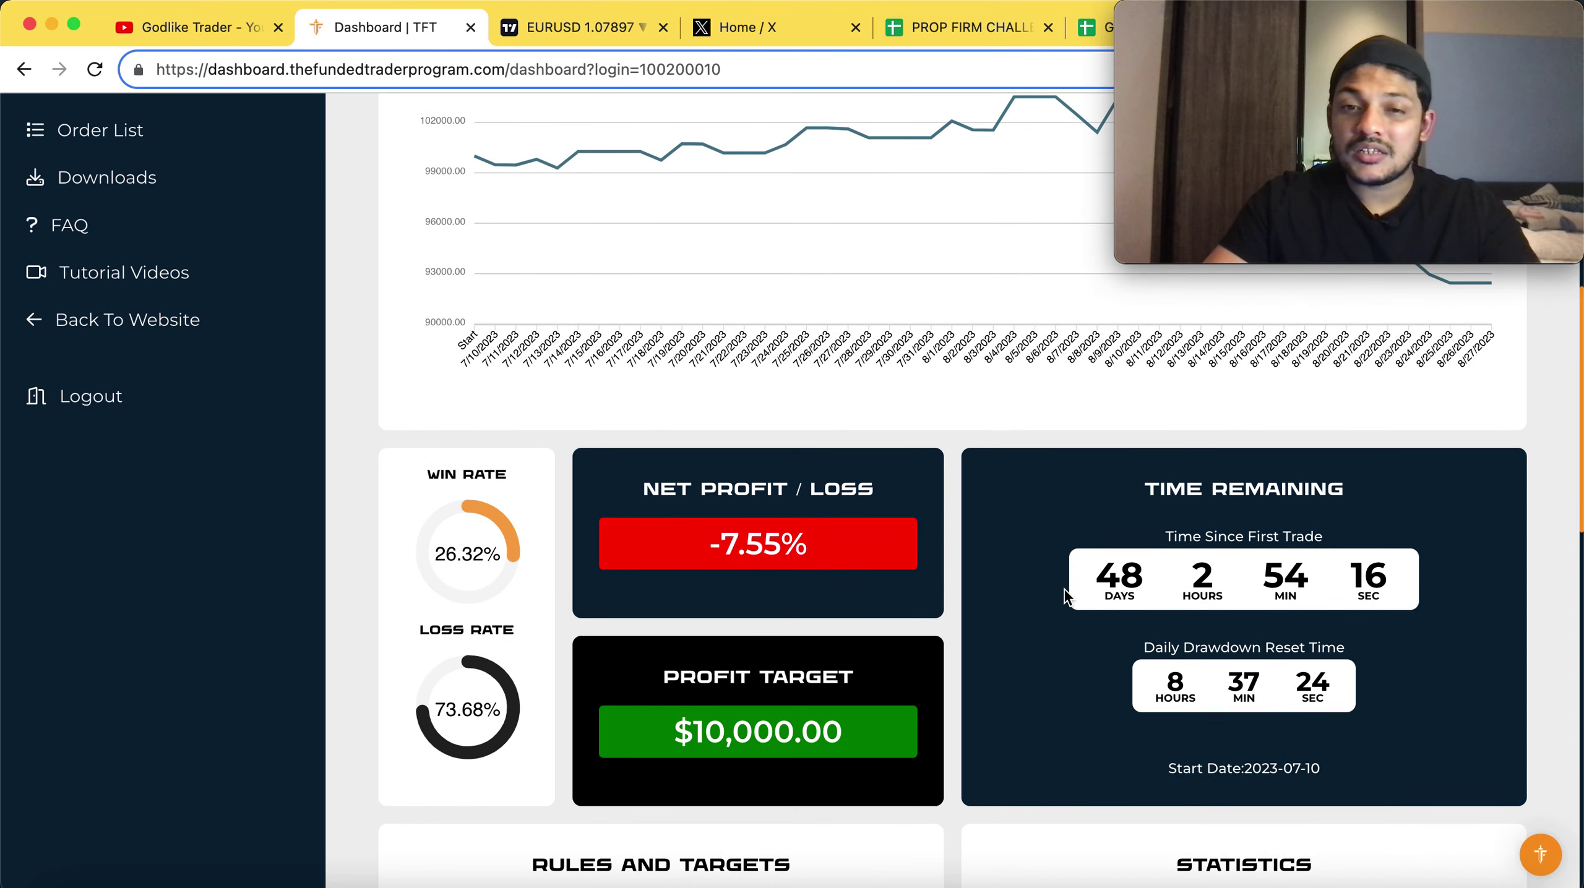
scroll(1064, 589, "up", 15)
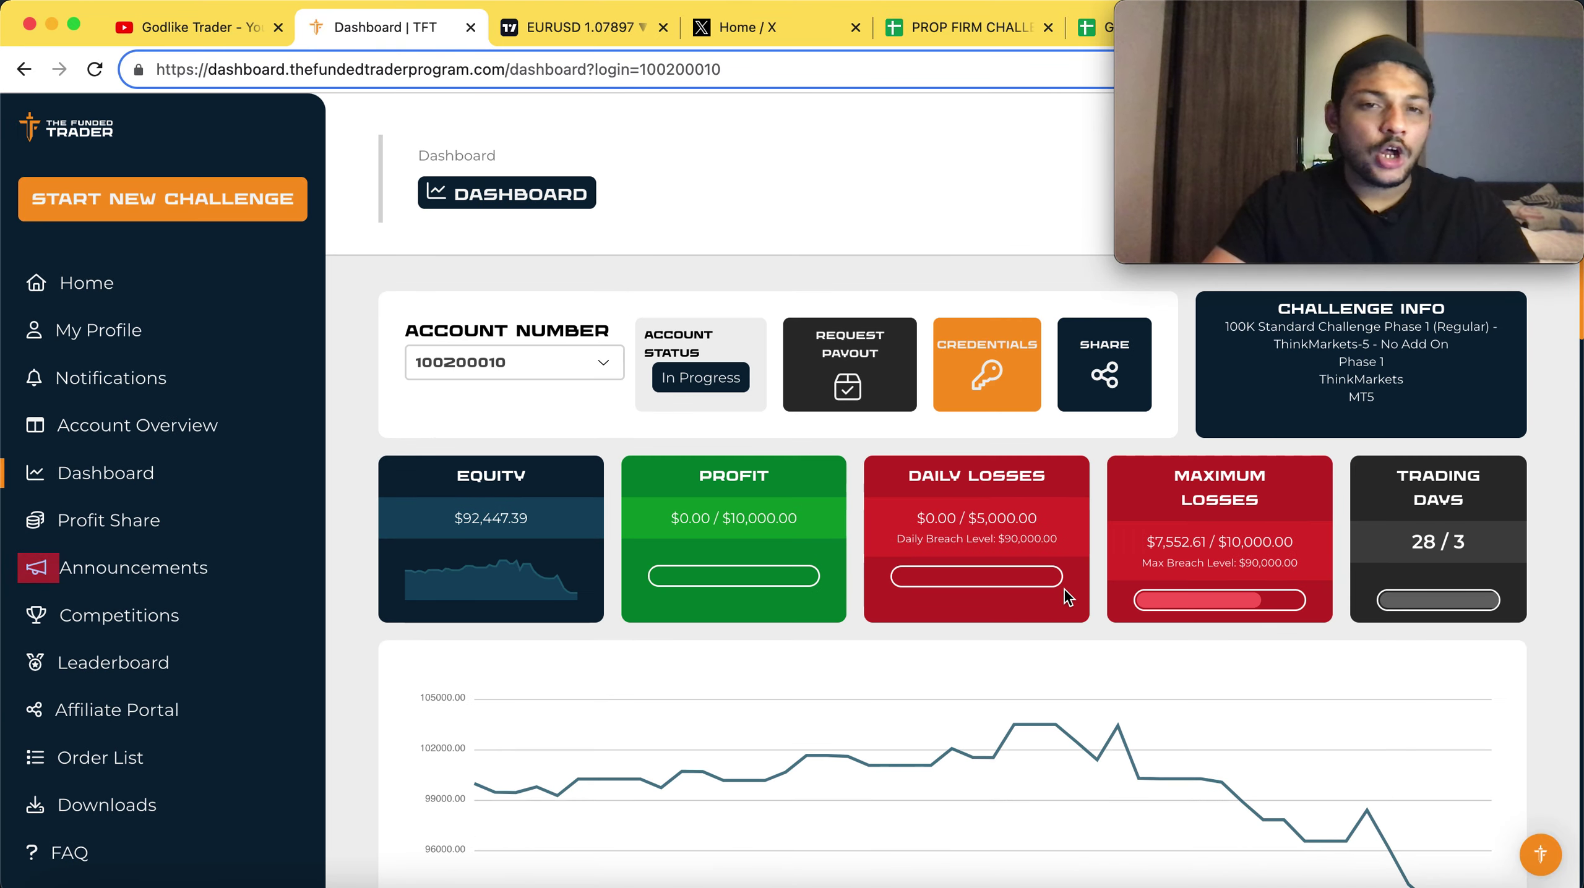
Switch to the Godlike Trader YouTube channel and look over its channel header and latest videos
left_click(151, 28)
scroll(852, 247, "up", 5)
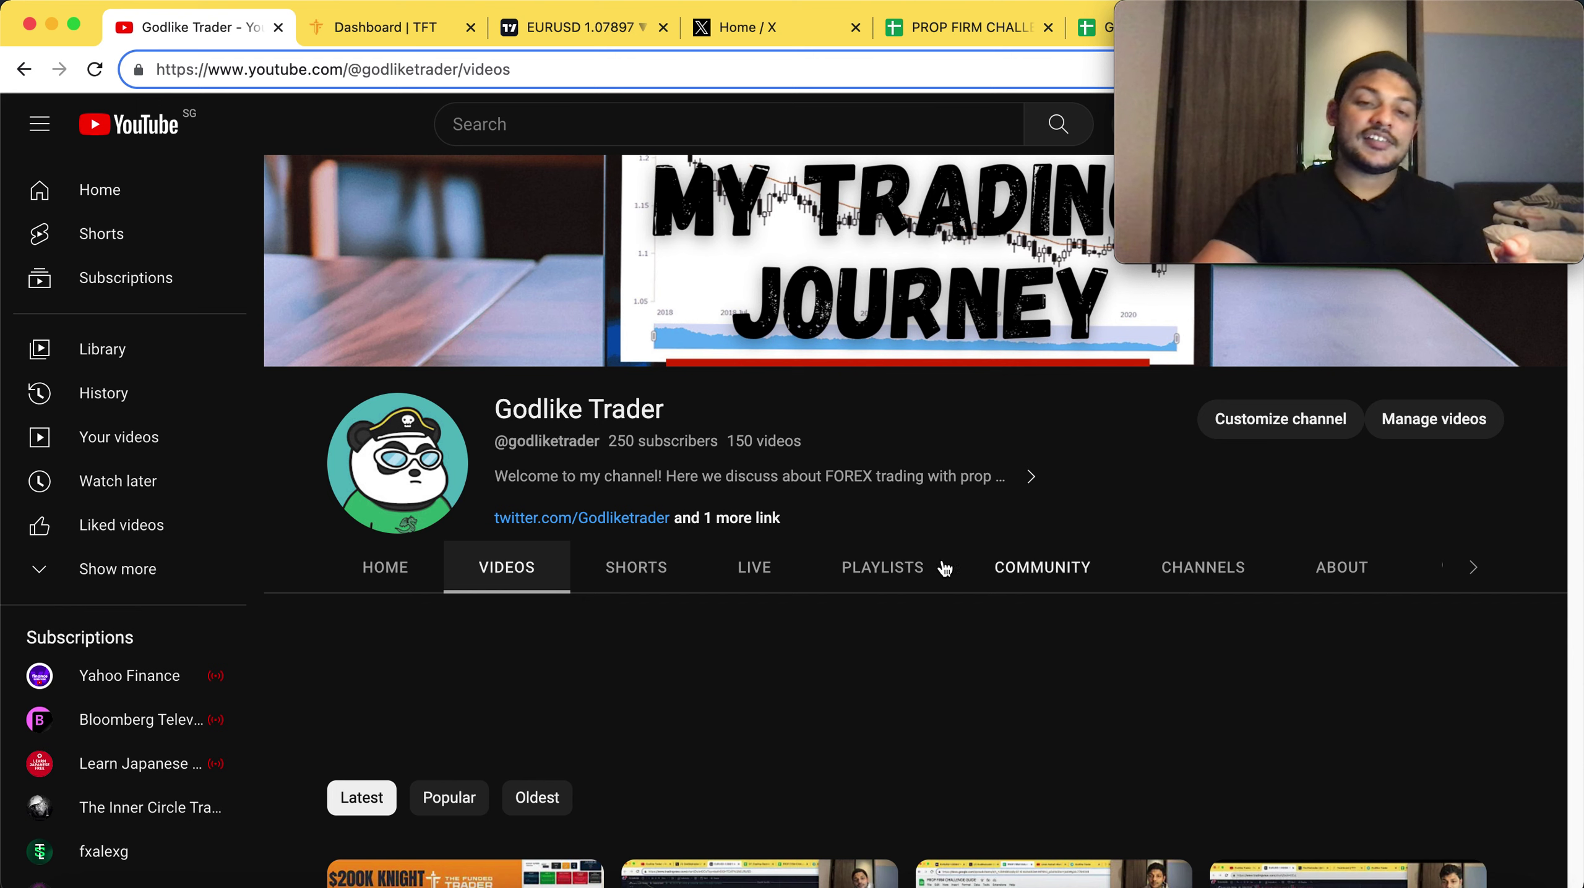
scroll(947, 568, "down", 6)
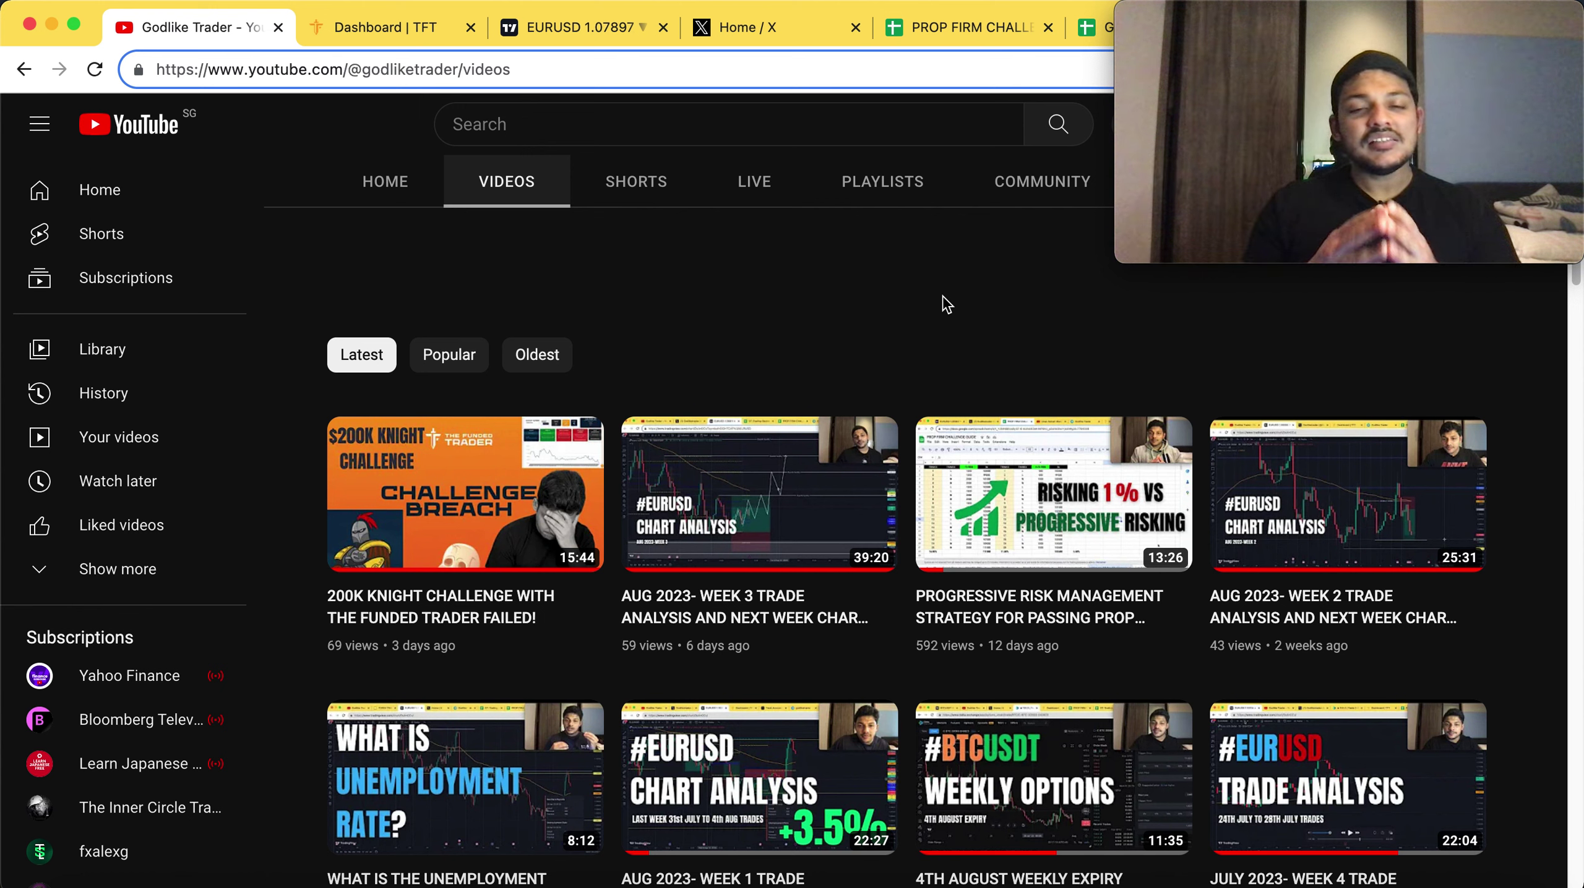
Return to The Funded Trader dashboard and view the win rate, net profit/loss, profit target and time remaining
left_click(362, 41)
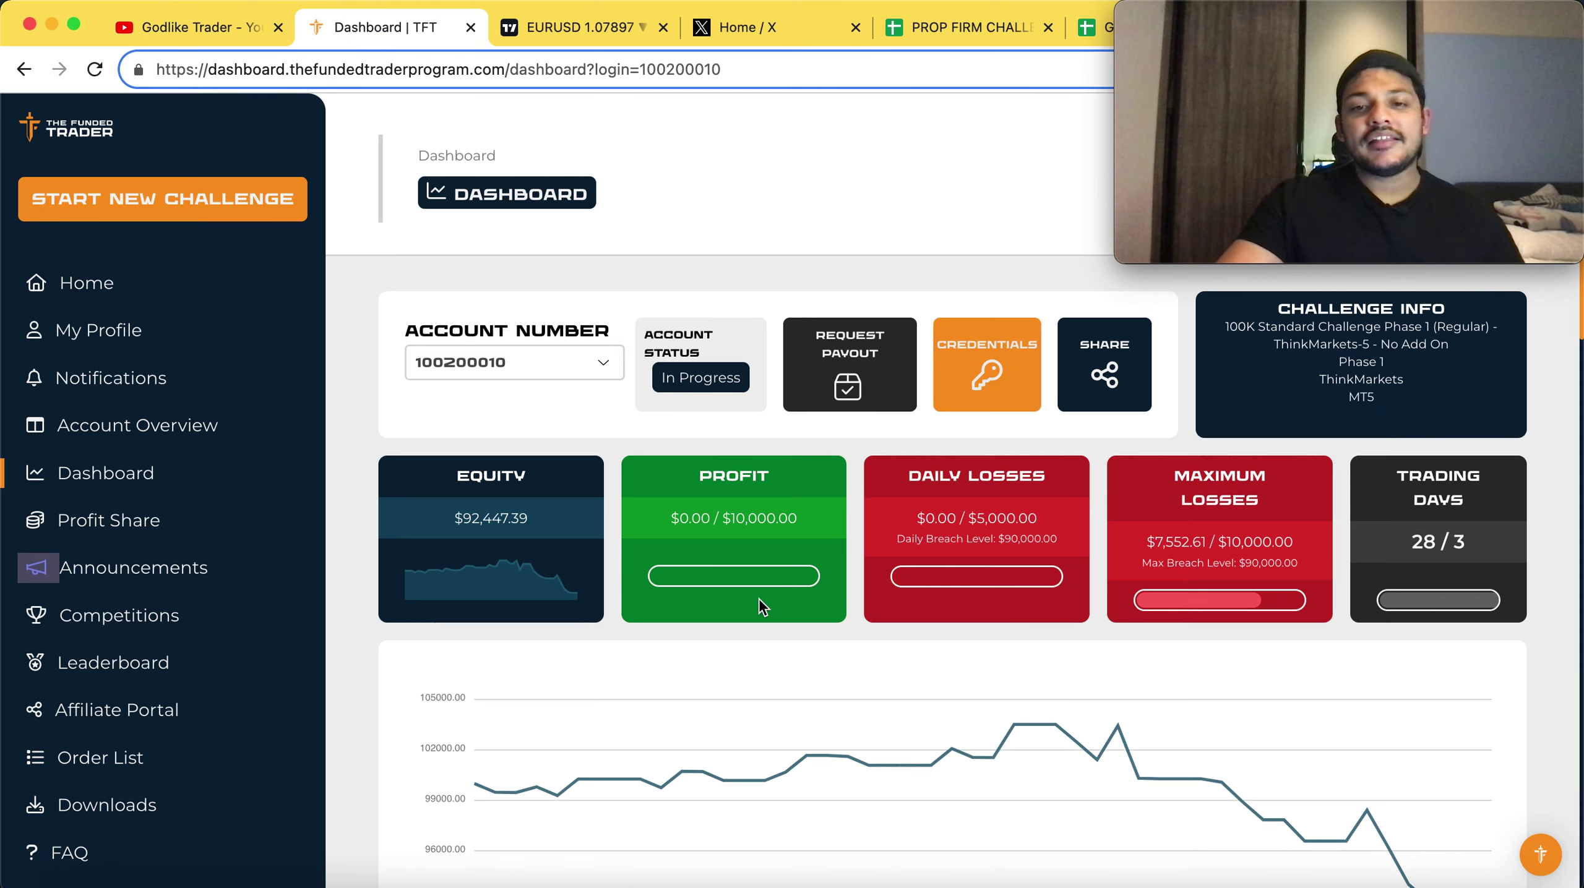
scroll(821, 576, "down", 5)
scroll(821, 575, "down", 5)
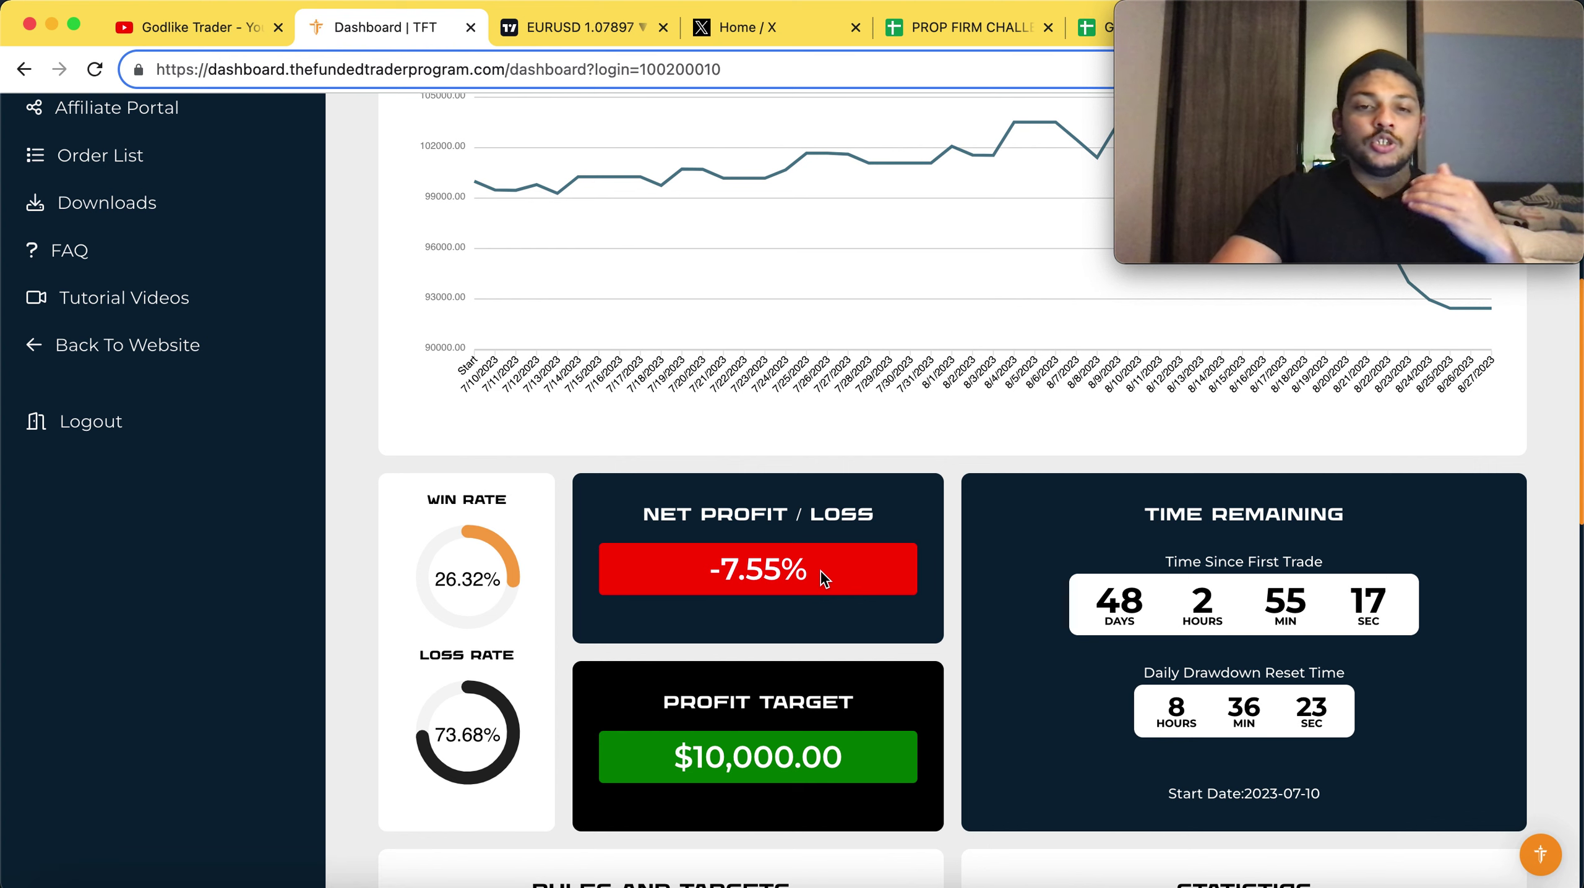
Examine the challenge account's net profit/loss, maximum losses, balance curve and rules and targets on the dashboard
scroll(823, 578, "up", 1)
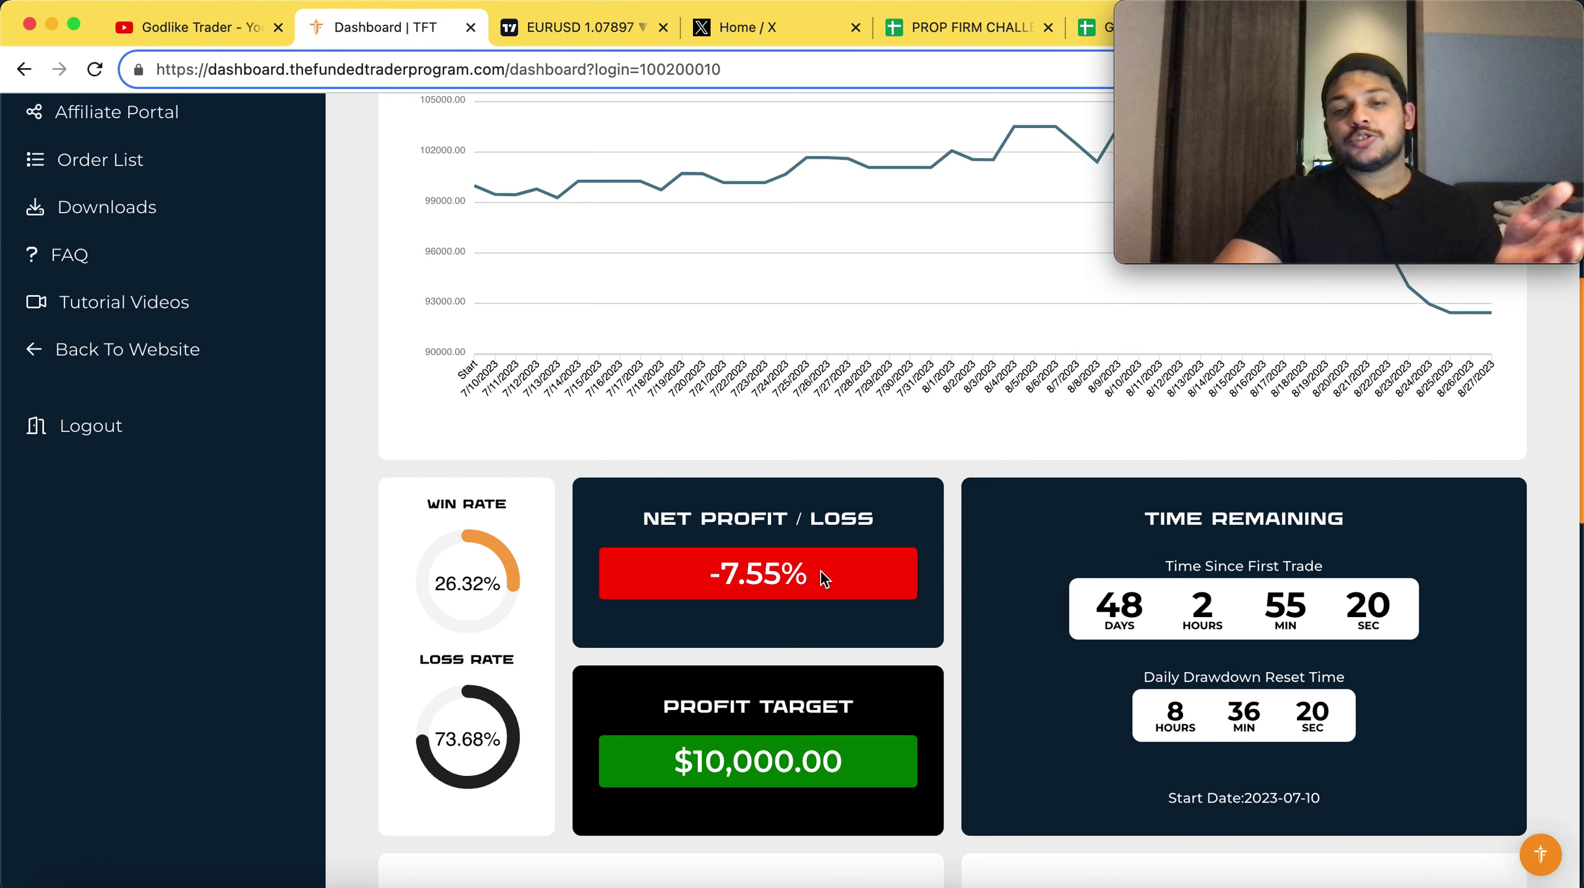
scroll(823, 579, "down", 2)
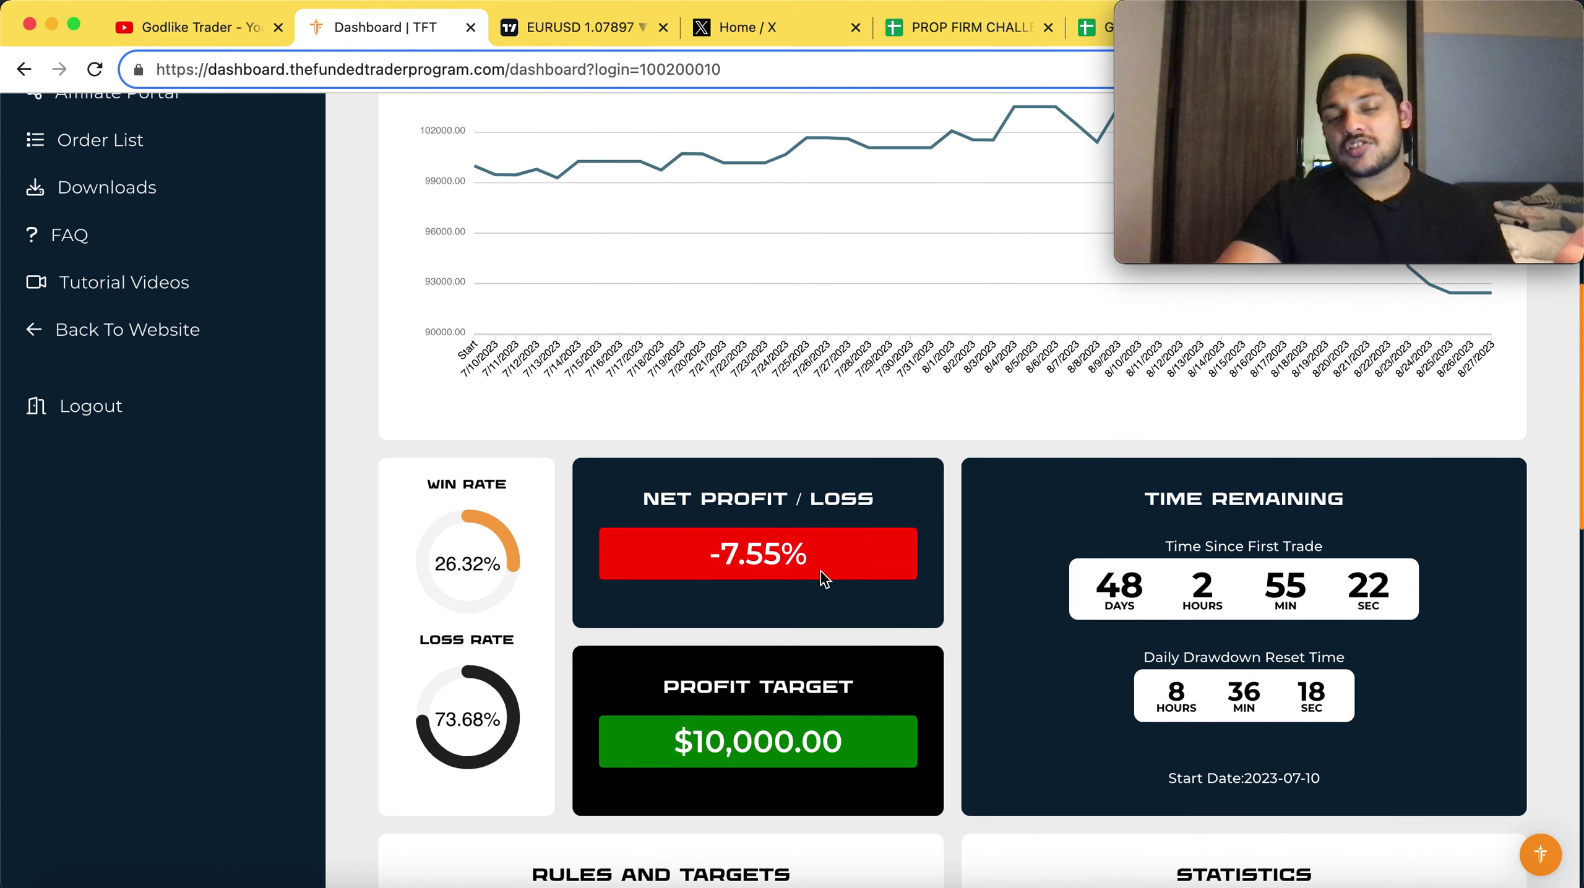
scroll(823, 578, "down", 1)
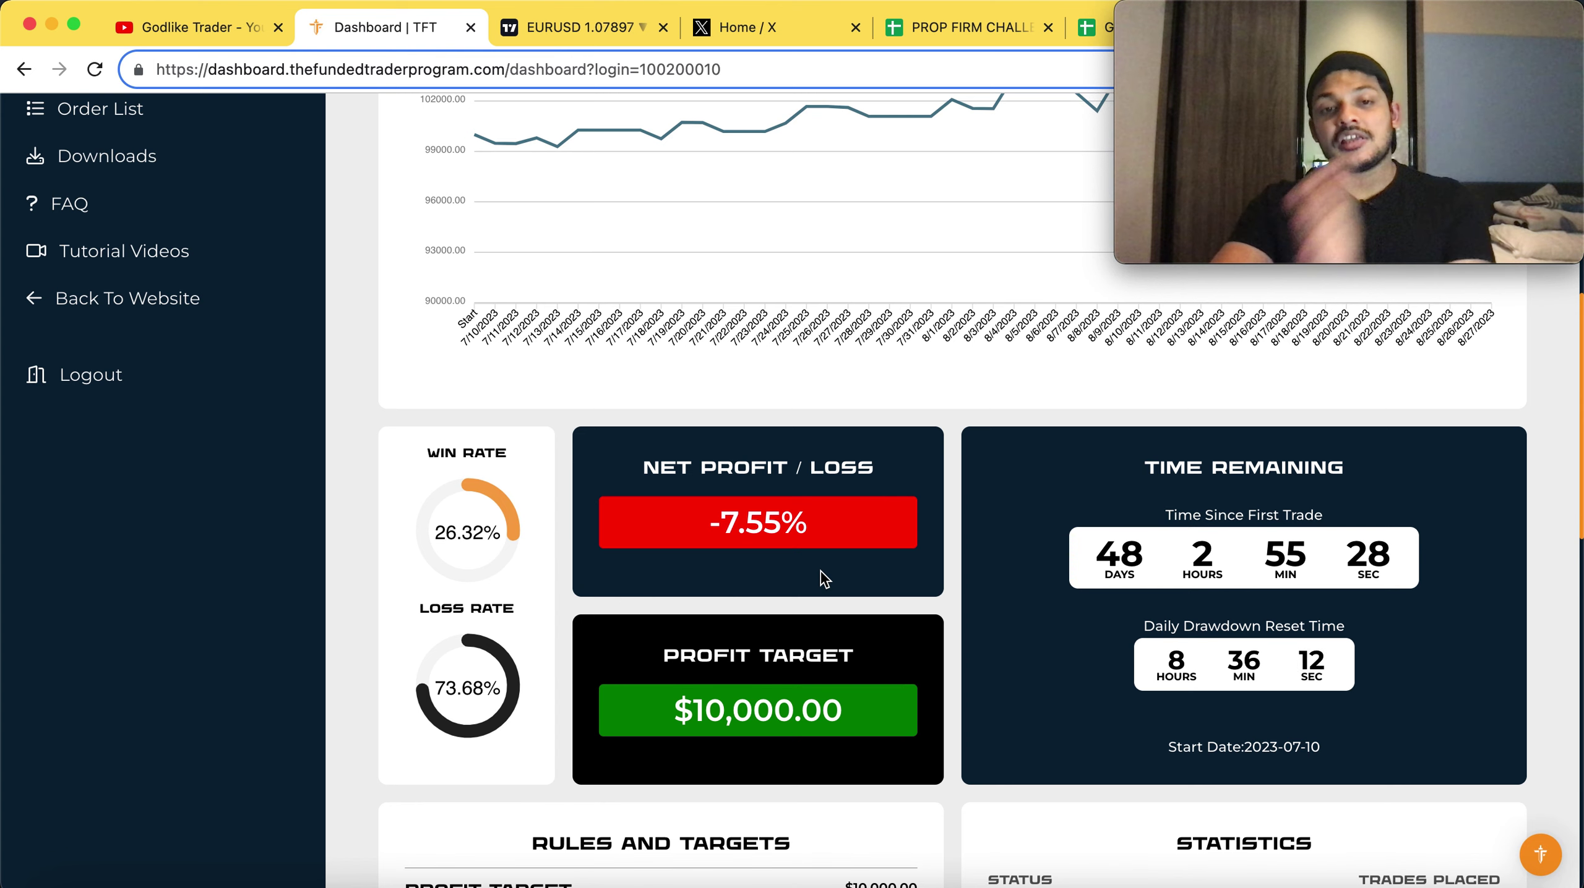
scroll(820, 573, "up", 3)
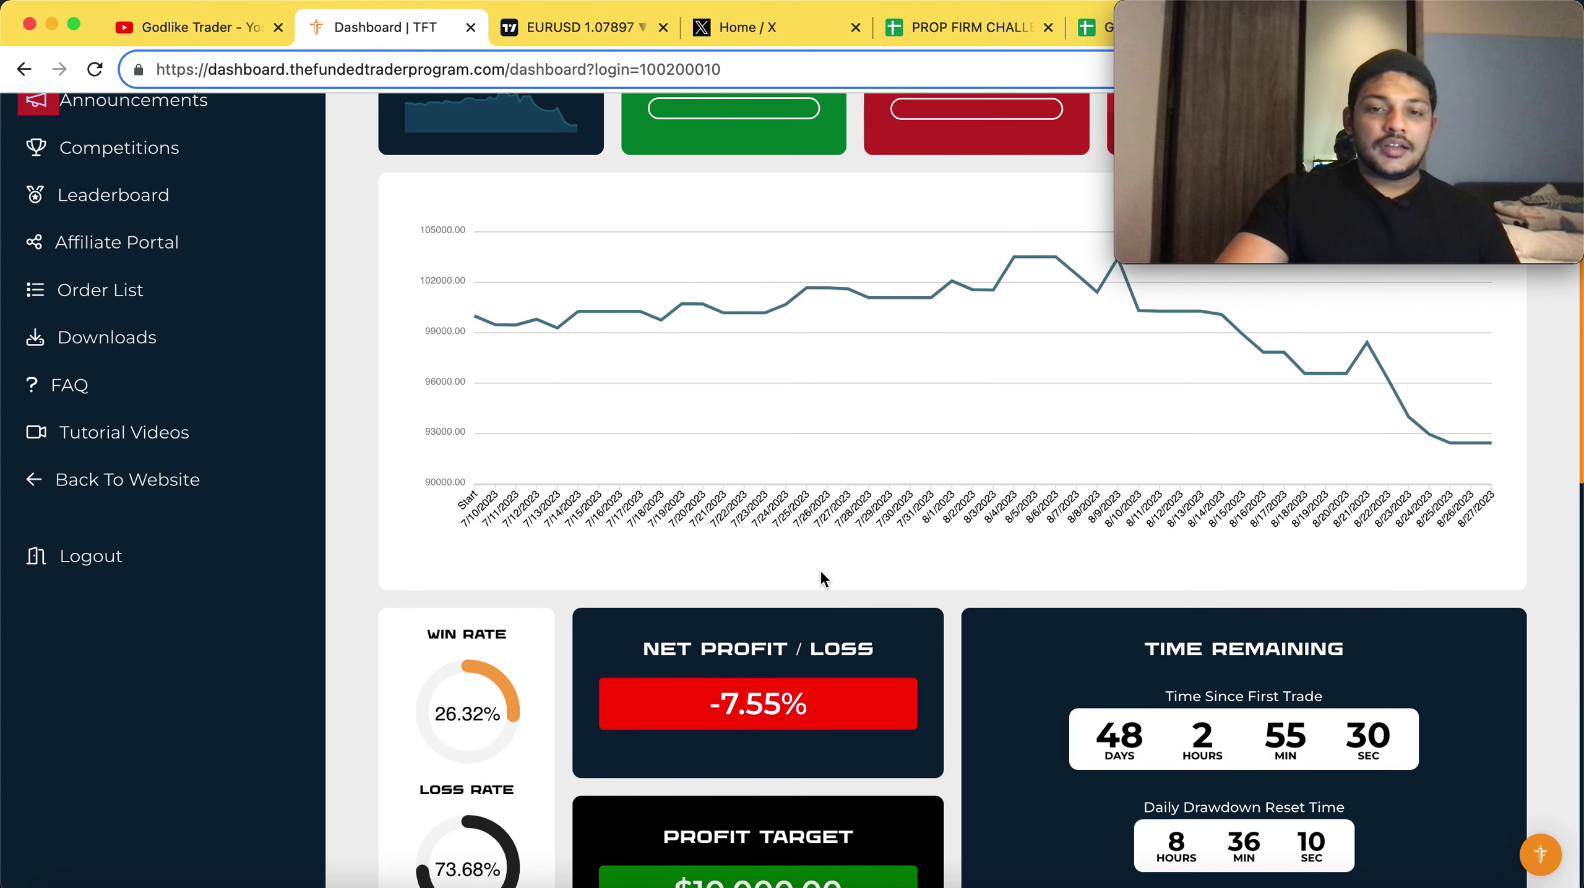
scroll(821, 578, "up", 5)
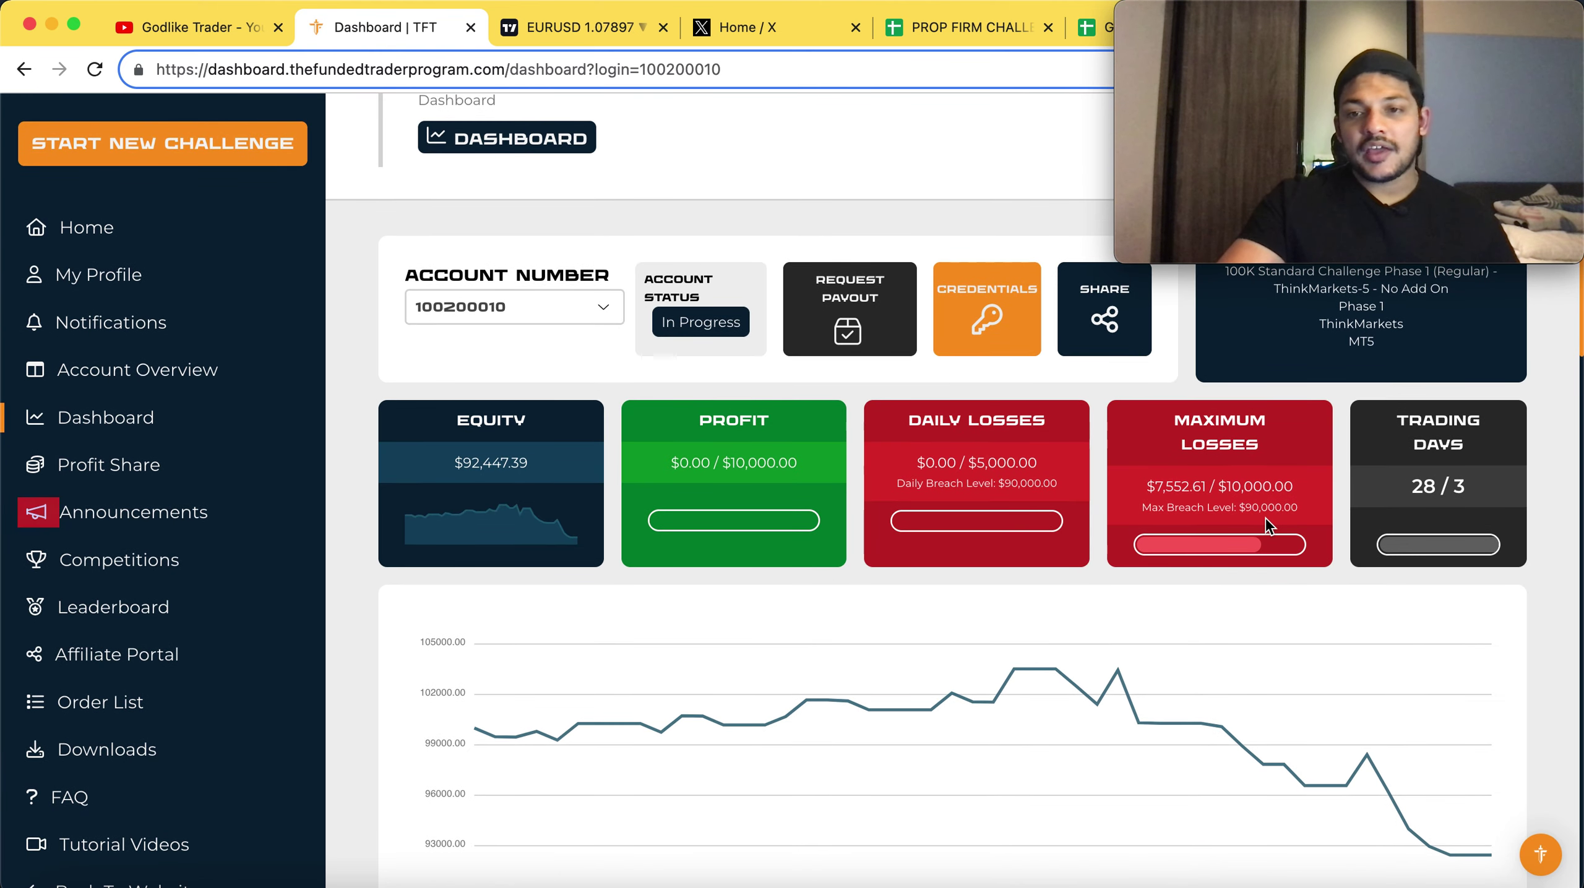
scroll(945, 635, "down", 3)
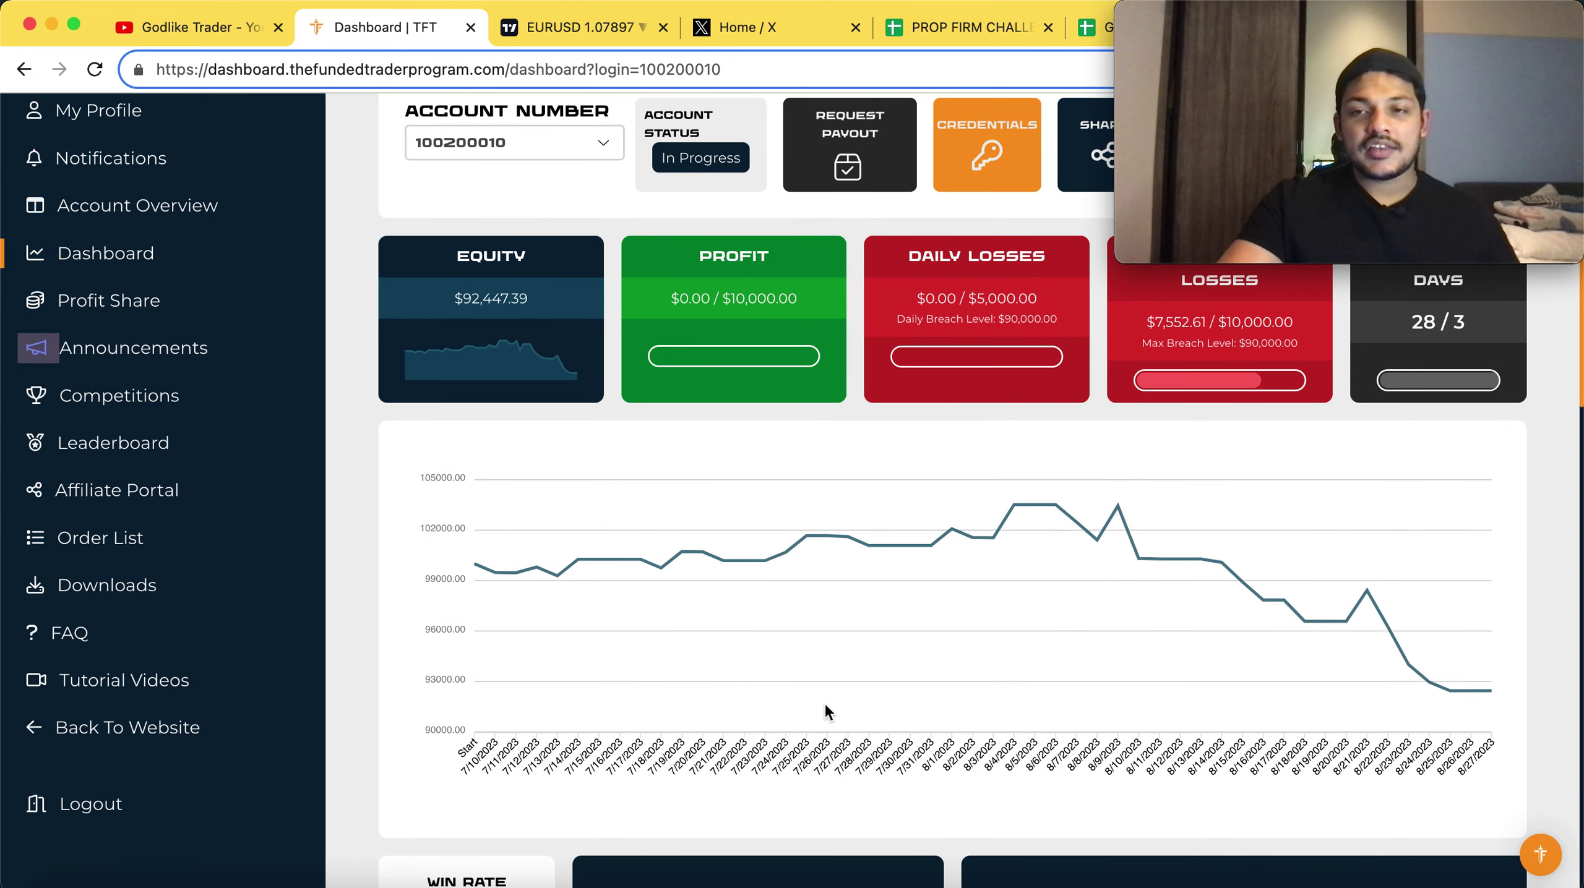
scroll(842, 693, "down", 10)
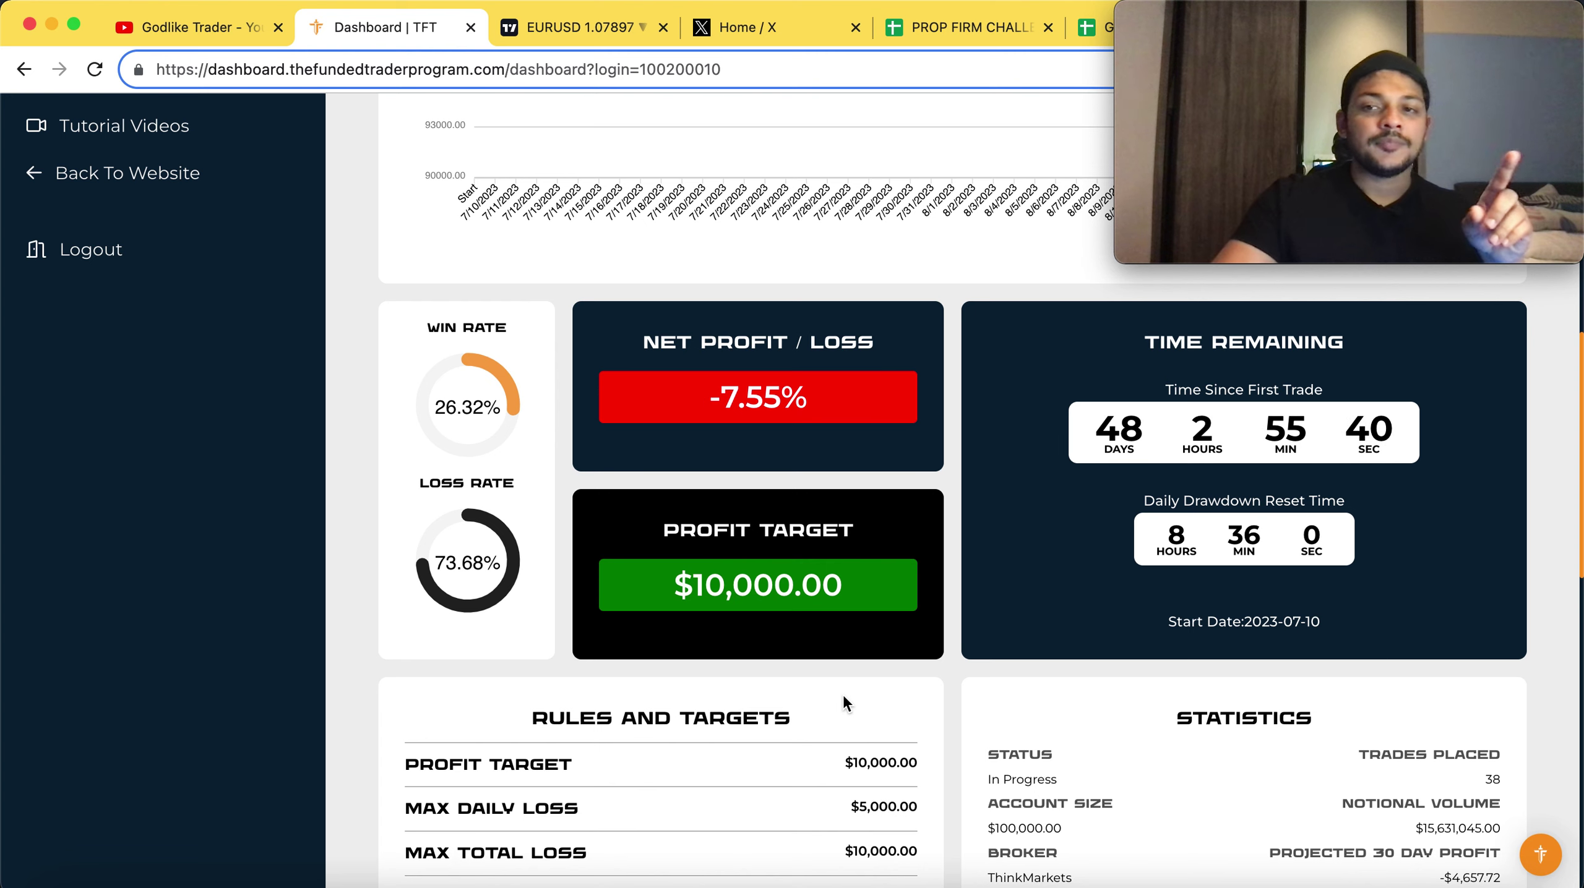
scroll(579, 693, "up", 13)
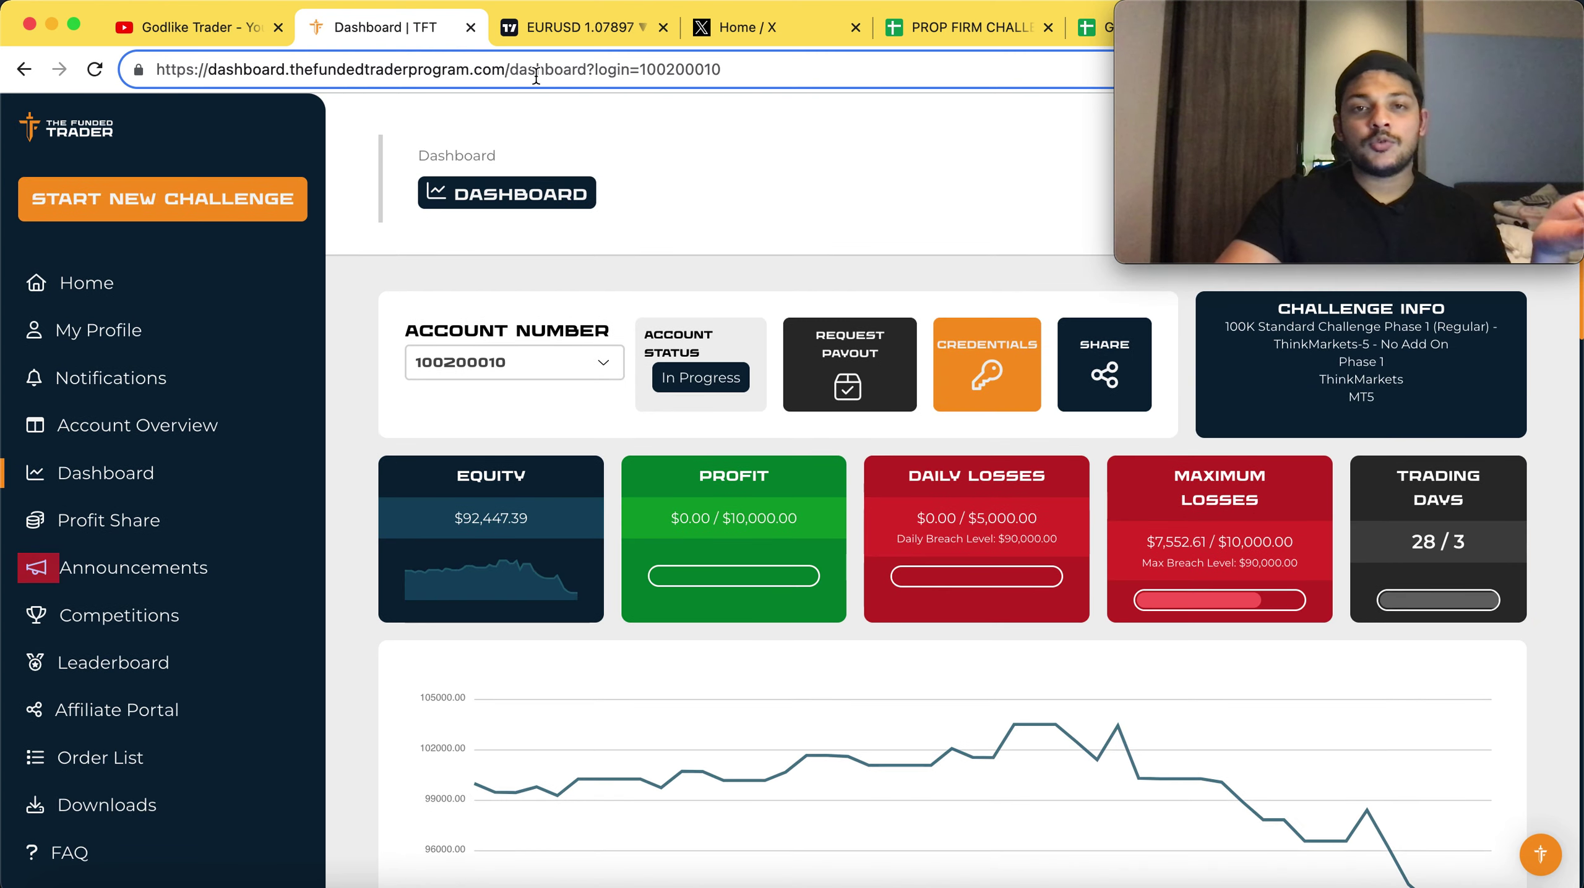
Switch to the TradingView chart and review the past week's EURUSD positions on the hourly timeframe
left_click(587, 25)
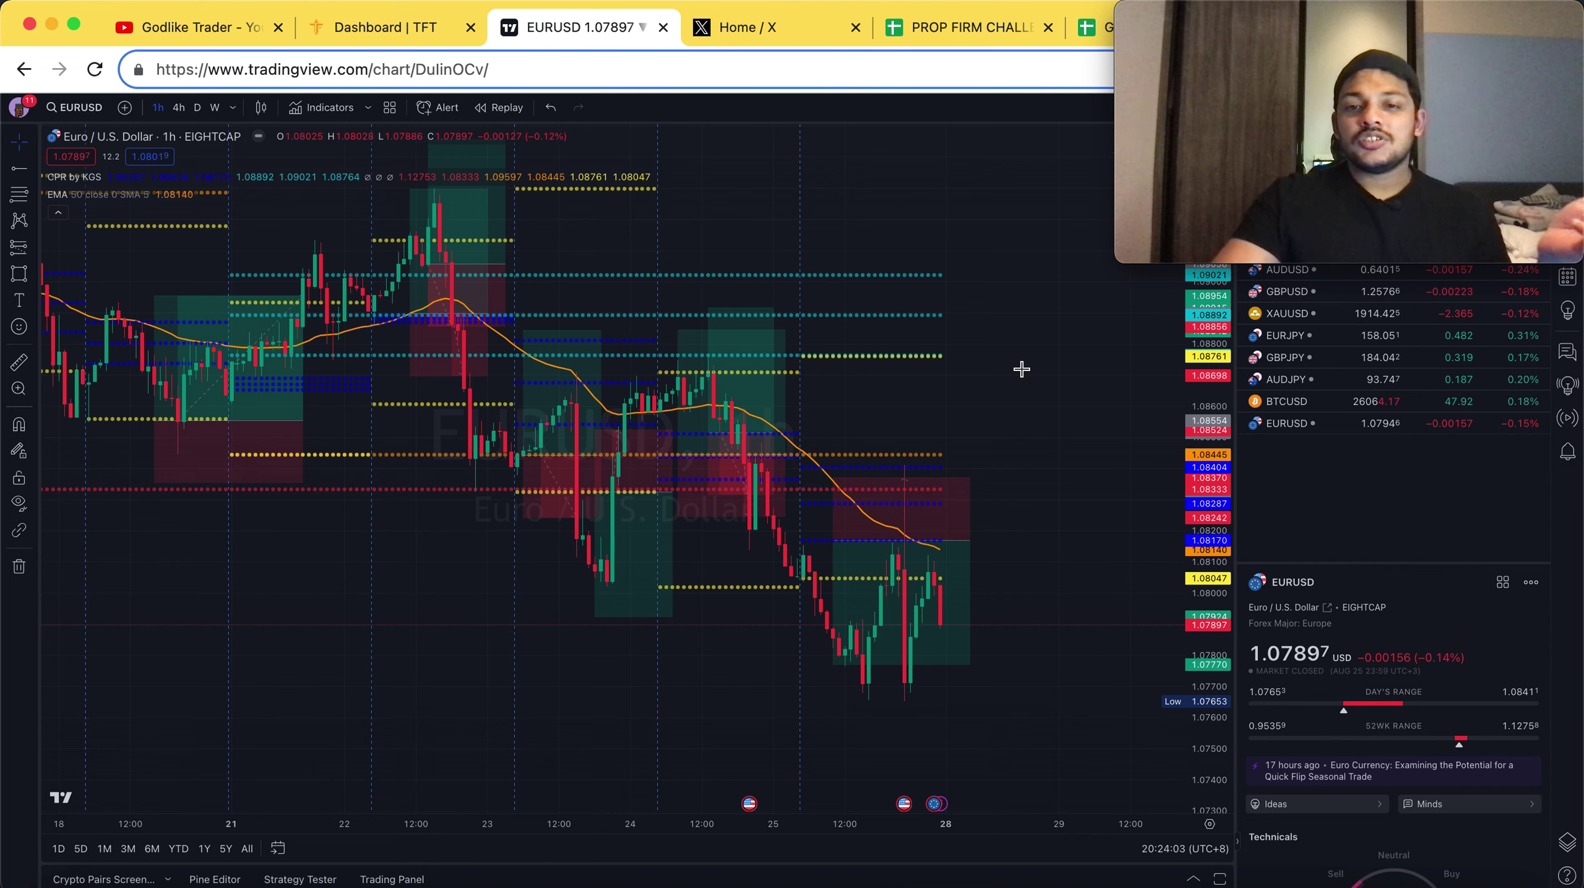
scroll(1021, 369, "up", 2)
scroll(1021, 369, "up", 1)
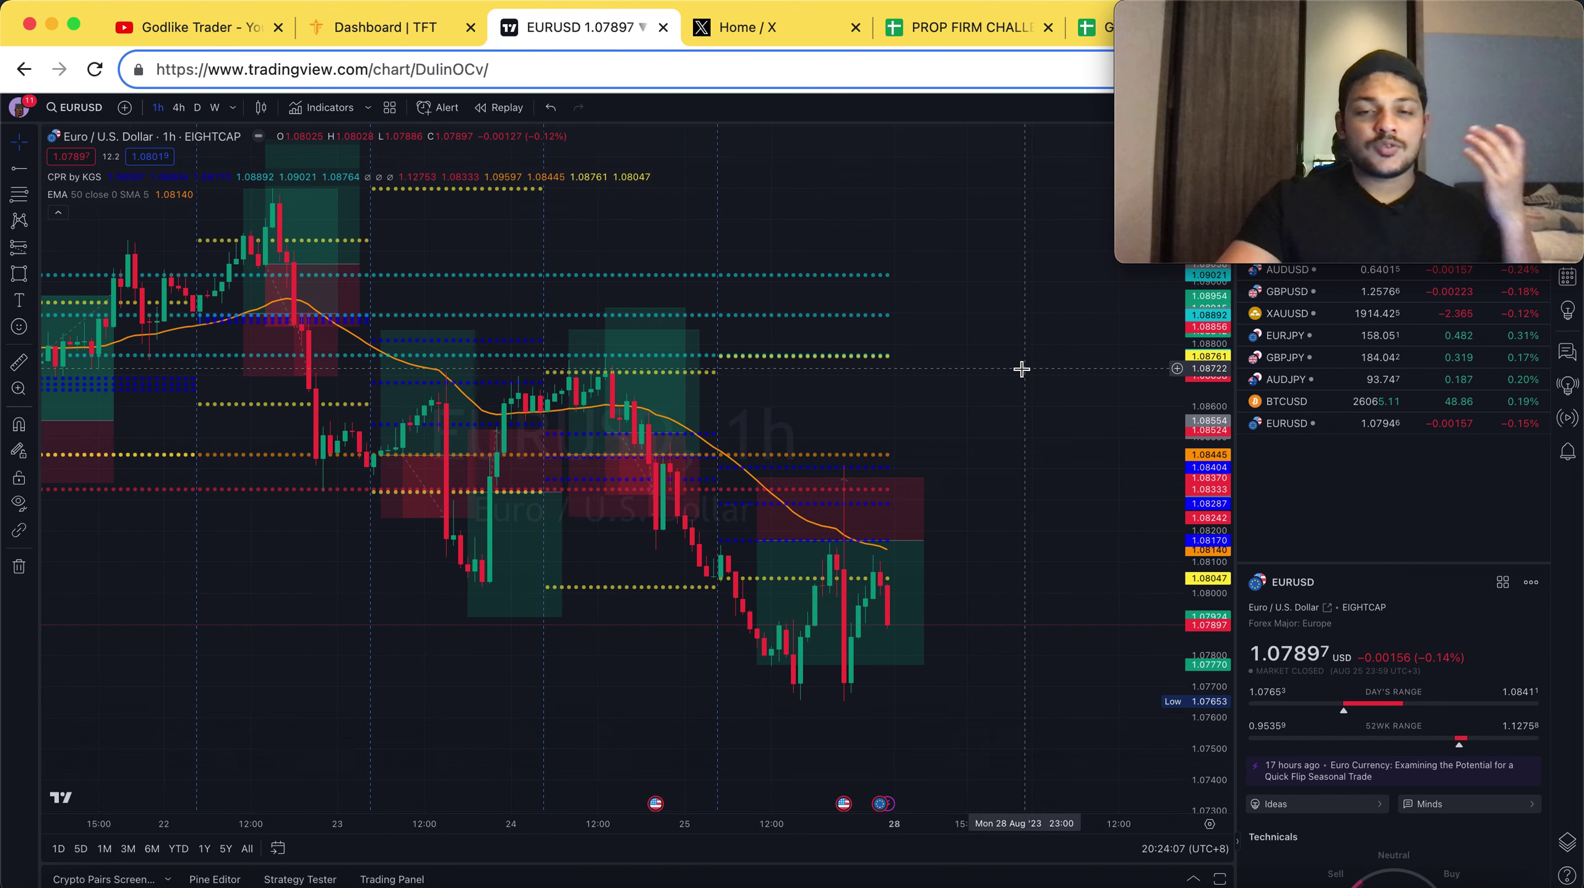
left_click_drag(1005, 435, 1030, 461)
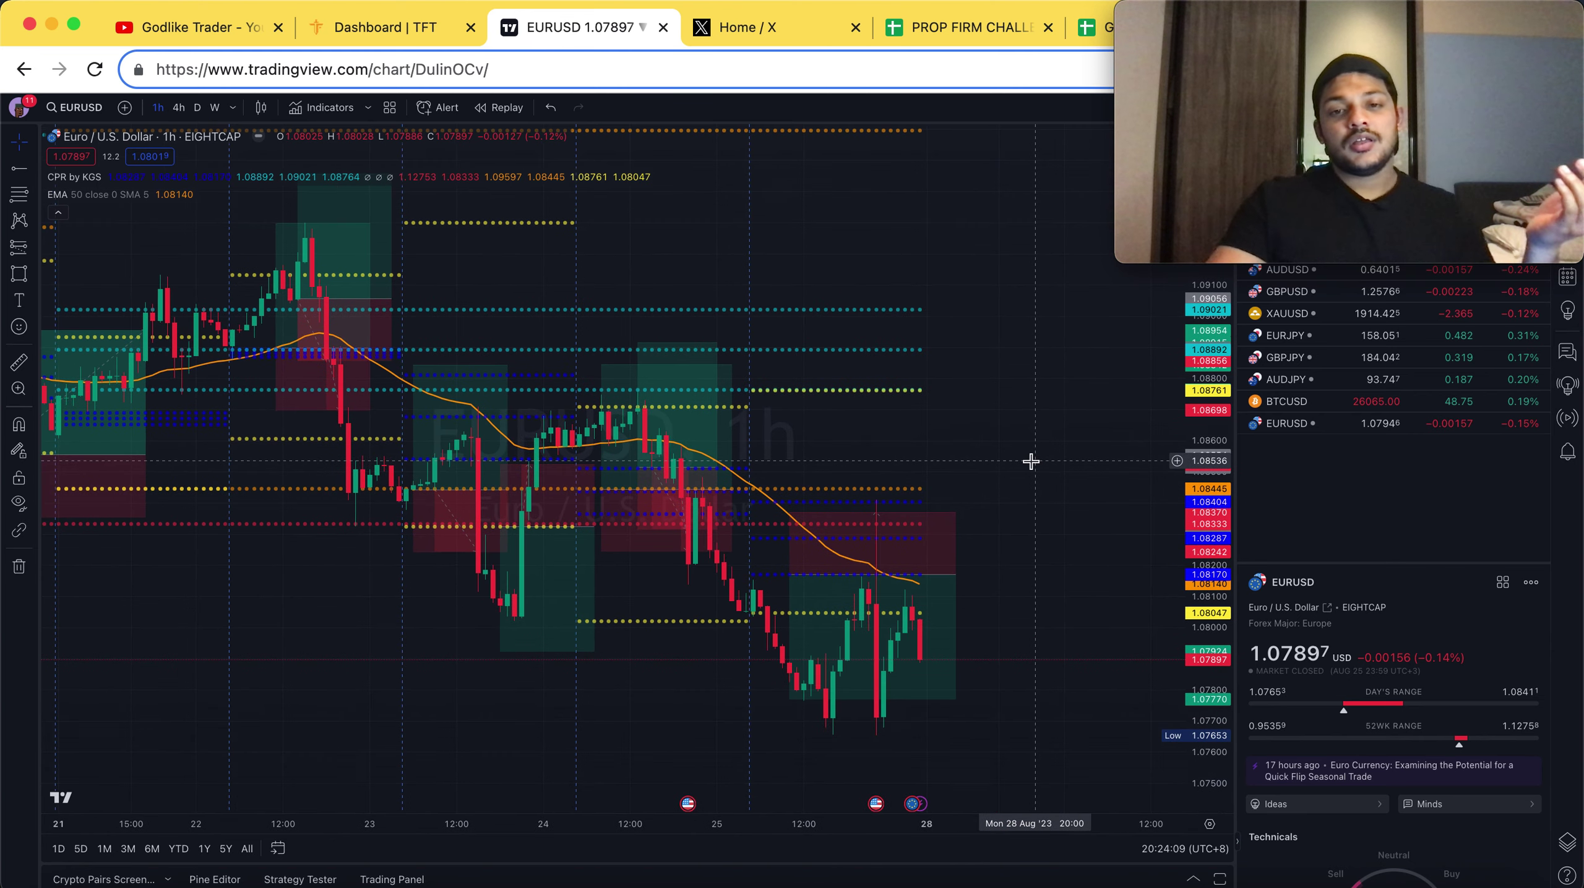
scroll(1031, 461, "down", 3)
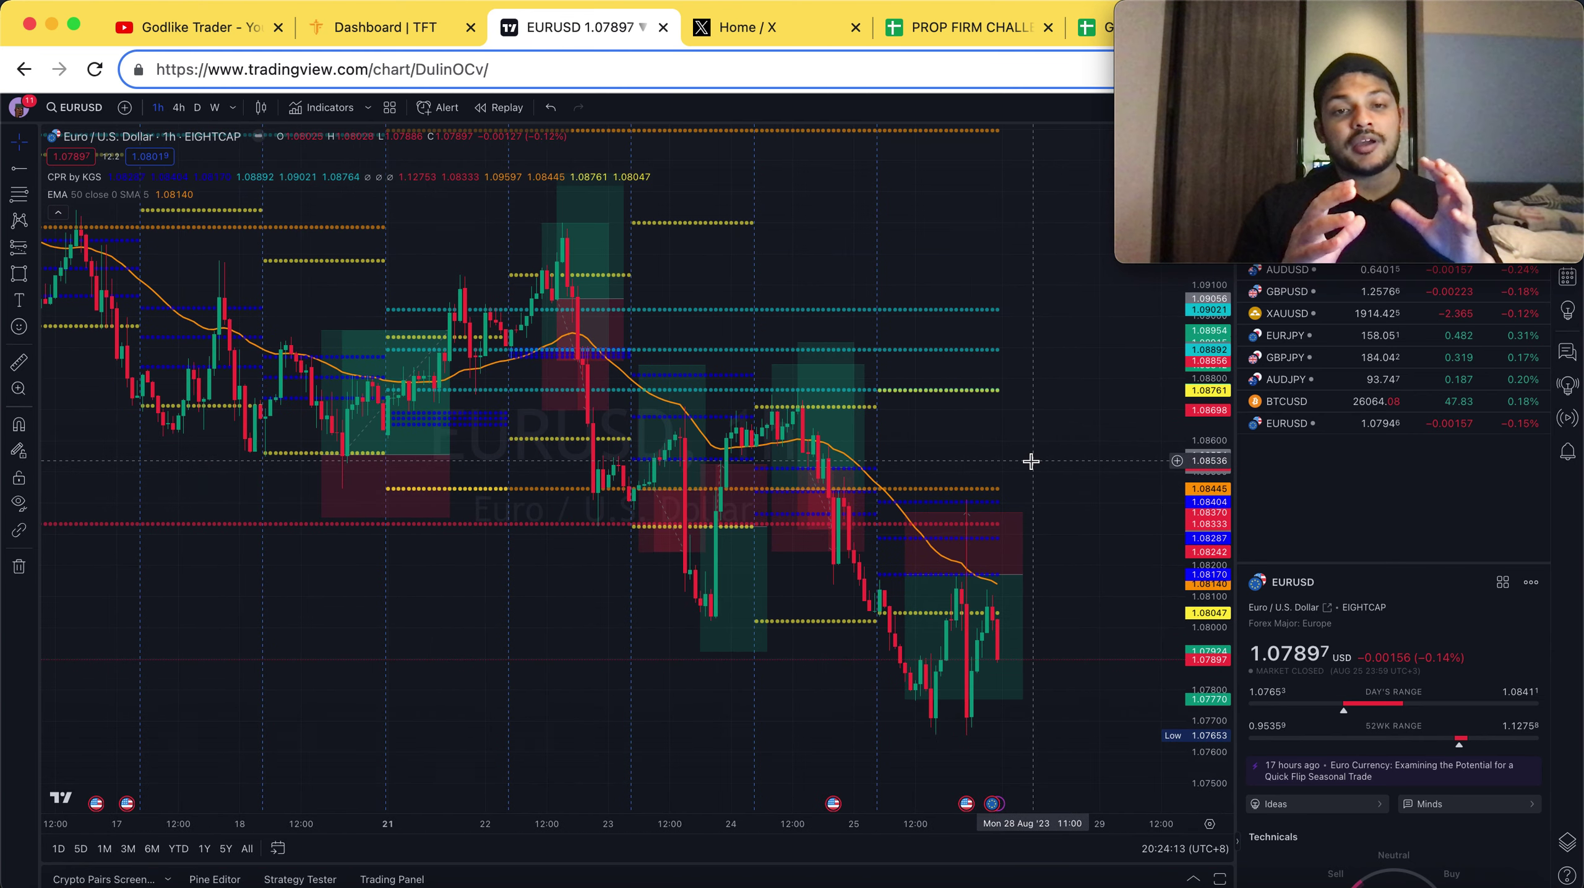
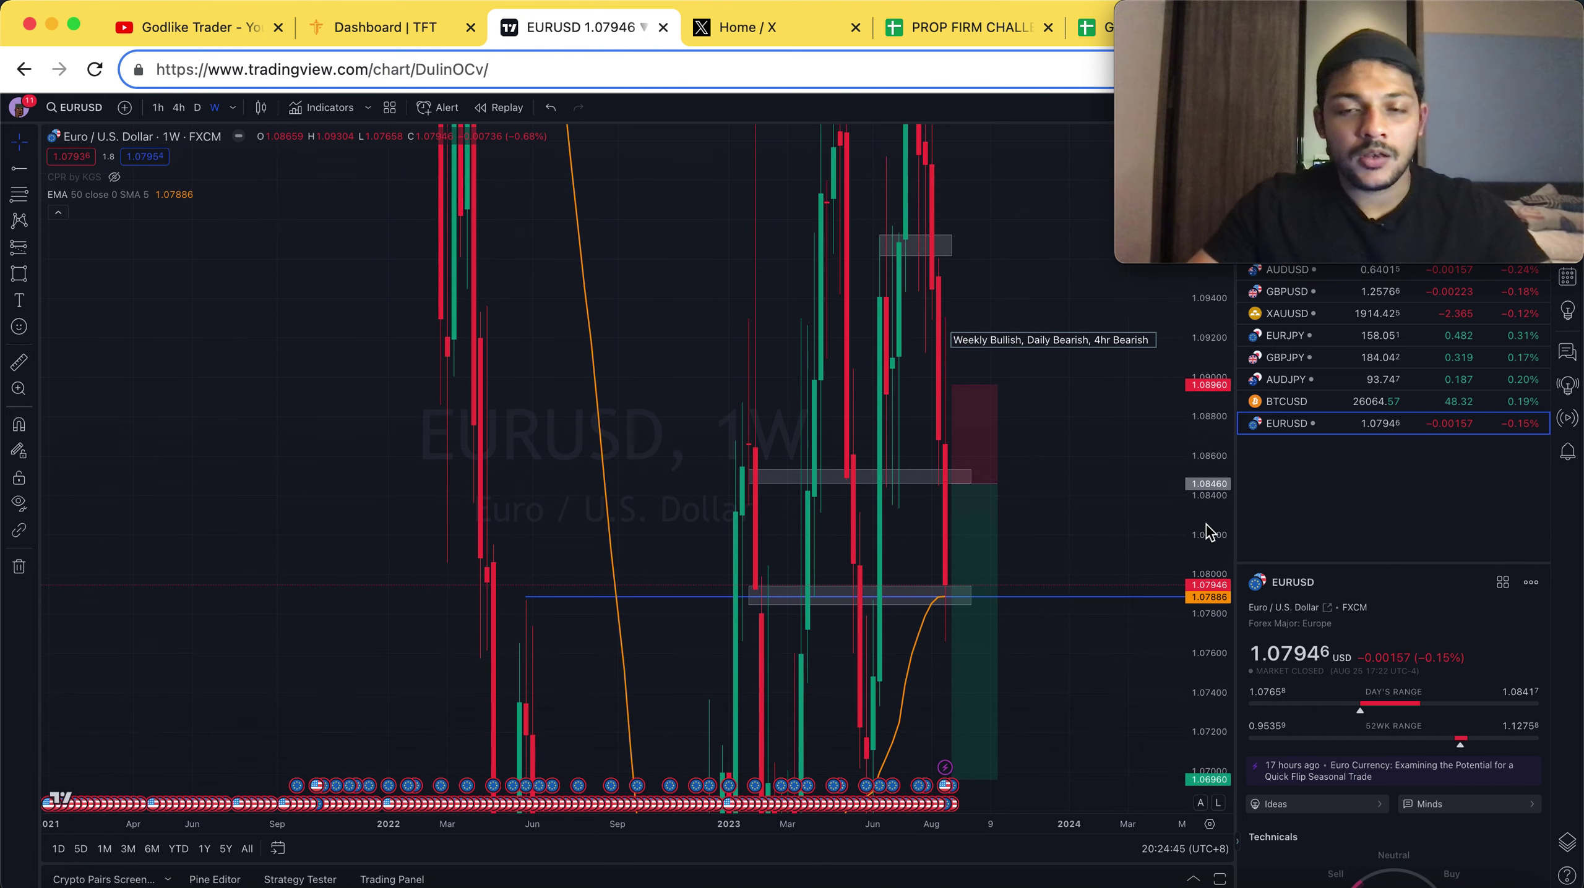
Delete the short position drawn beside the latest candle on the weekly EURUSD chart
left_click_drag(1213, 371, 1199, 729)
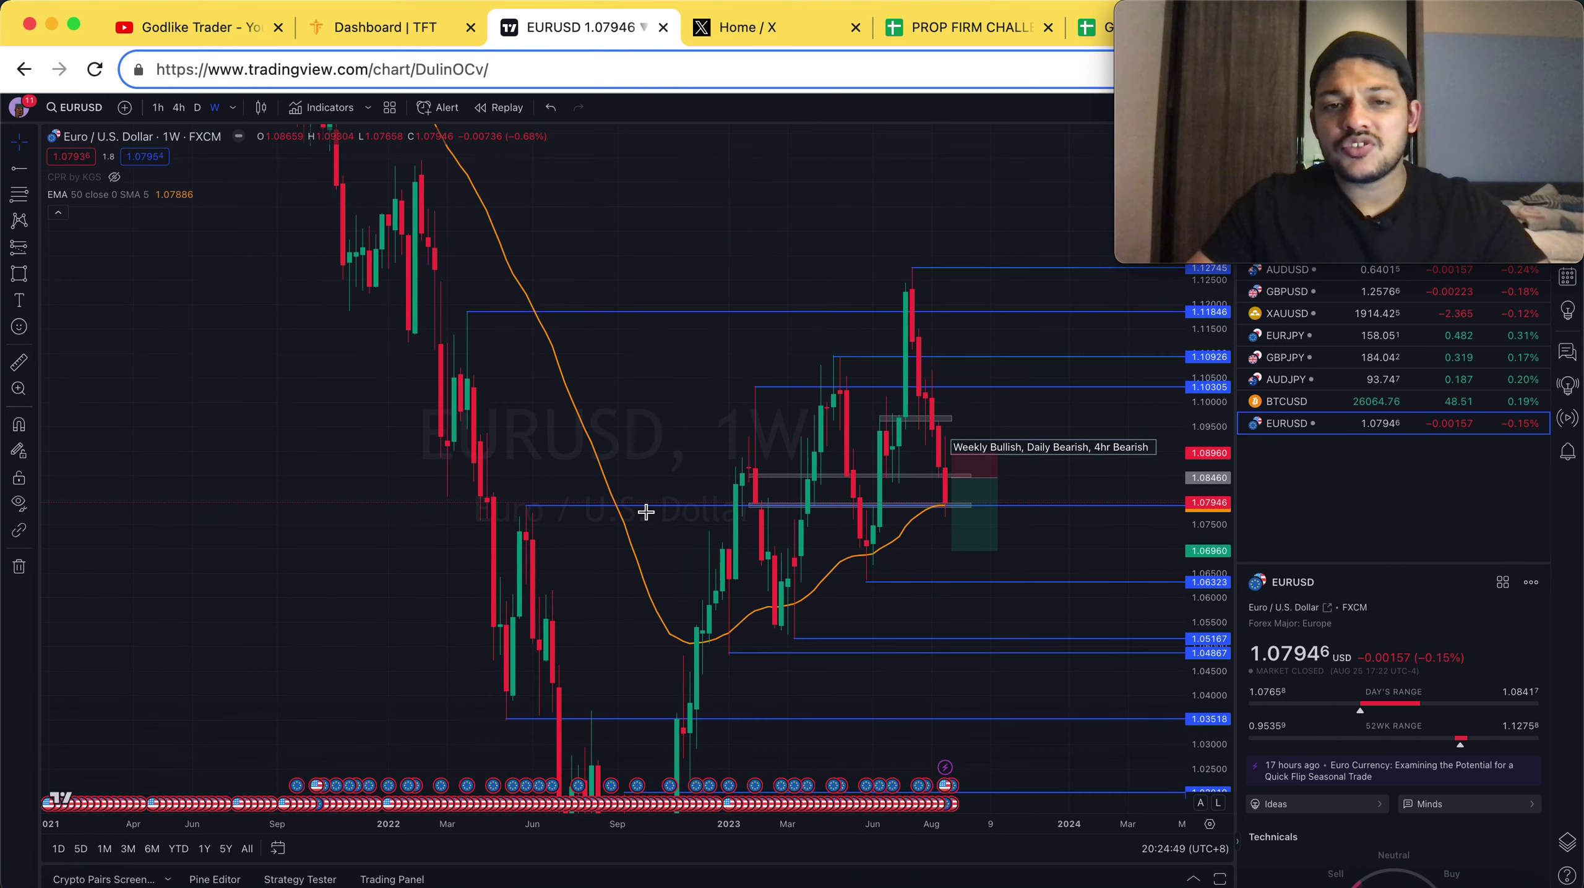
scroll(381, 448, "up", 1)
scroll(381, 448, "up", 1)
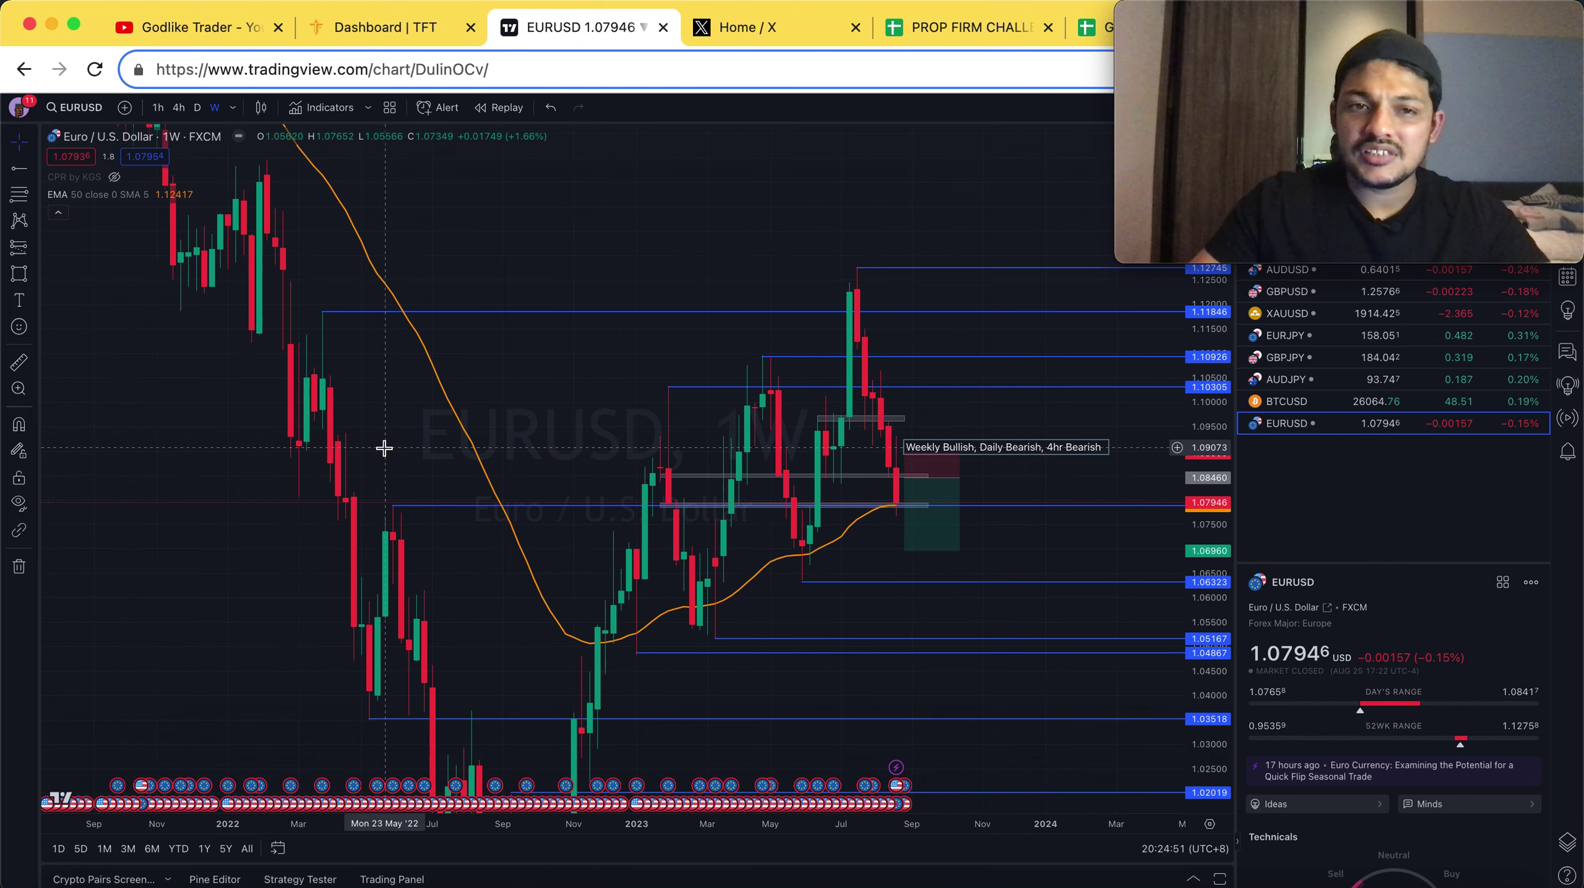
scroll(378, 446, "up", 2)
left_click_drag(373, 444, 329, 415)
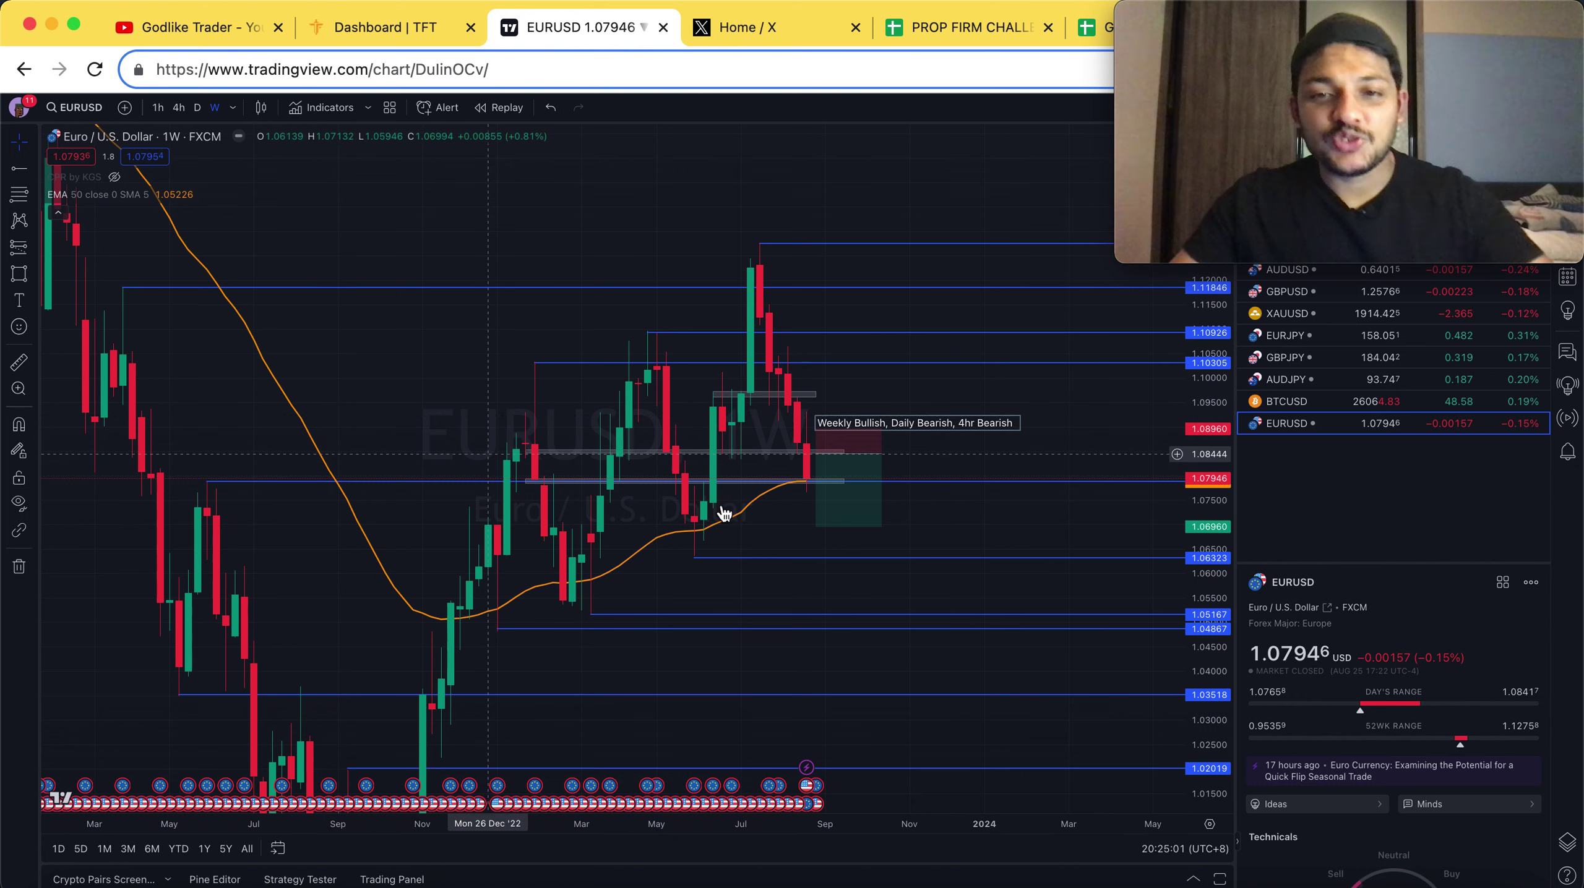
left_click(862, 509)
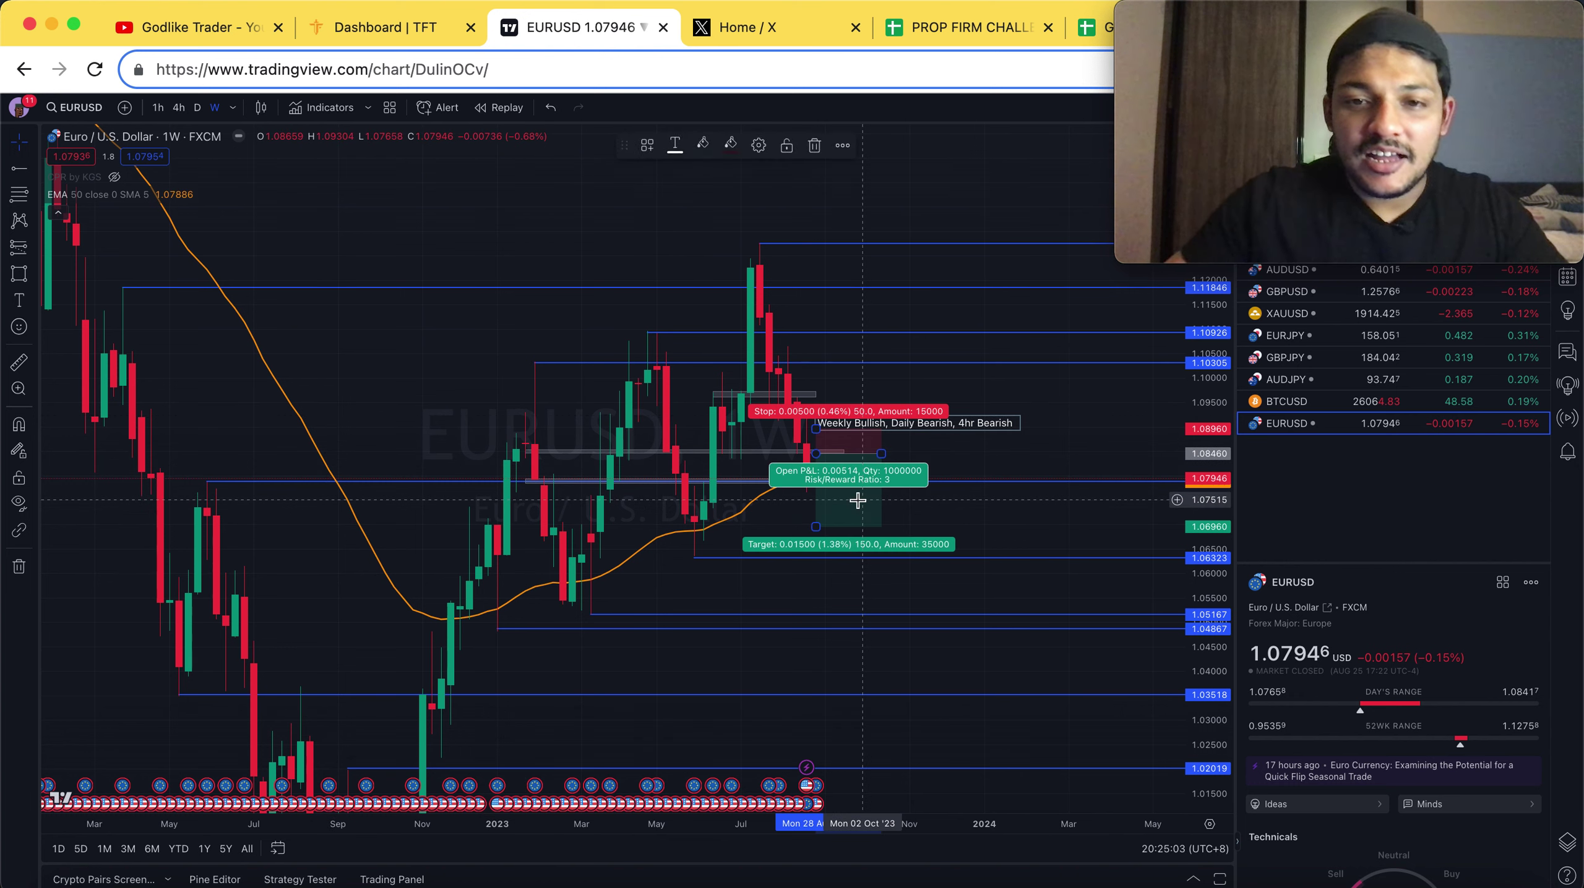
key("Delete")
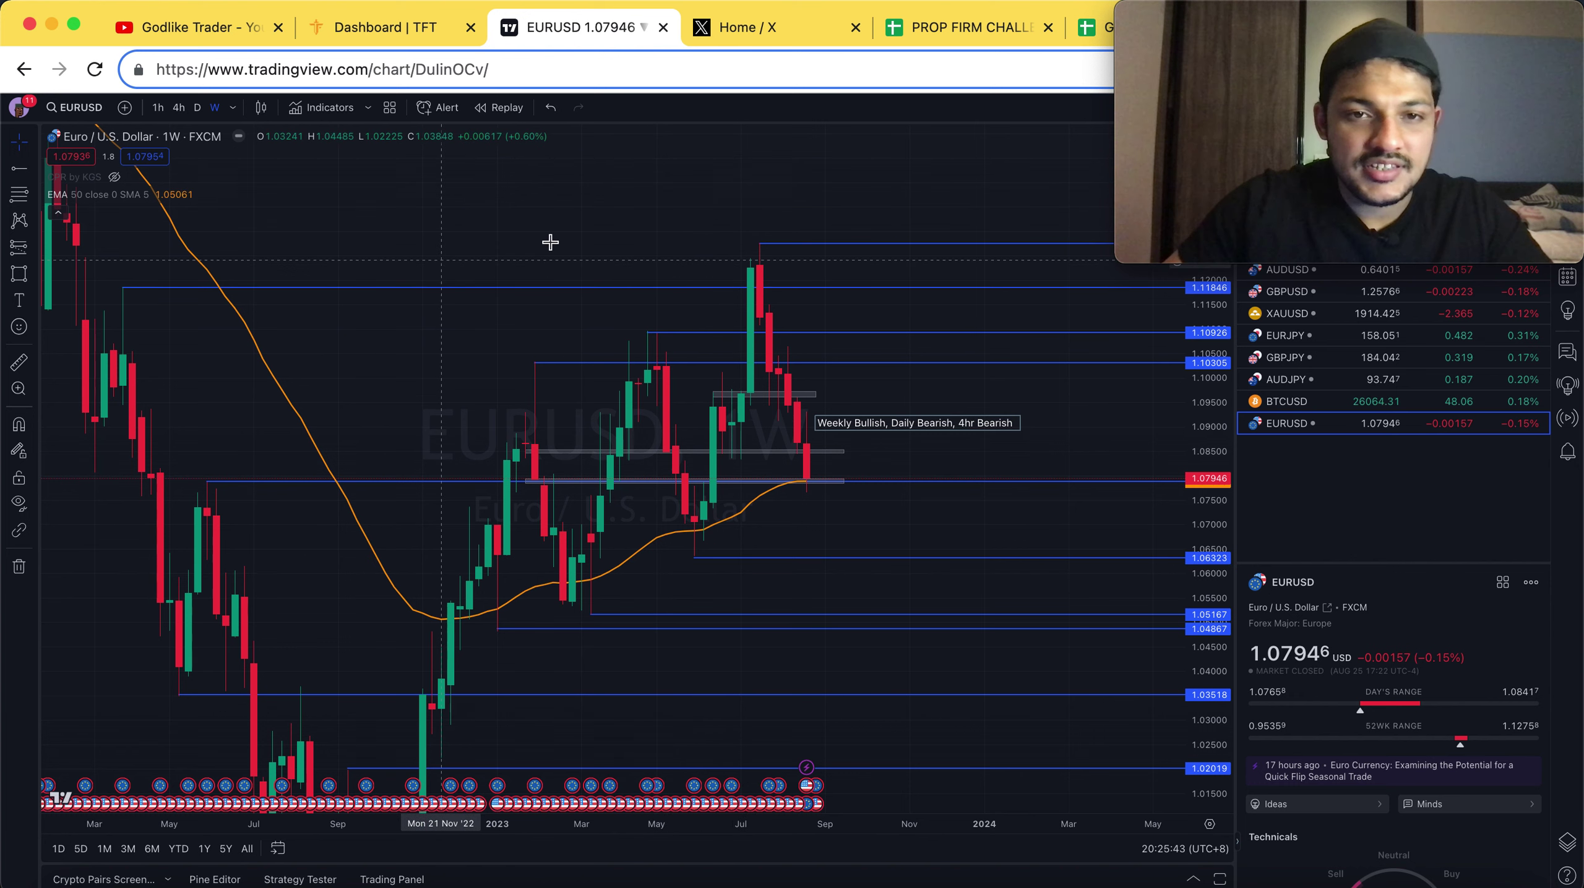
Draw a zigzag path along the weekly swings from November 2022 to the August 2023 low, ending with a projected rise to about 1.118
scroll(550, 242, "down", 1)
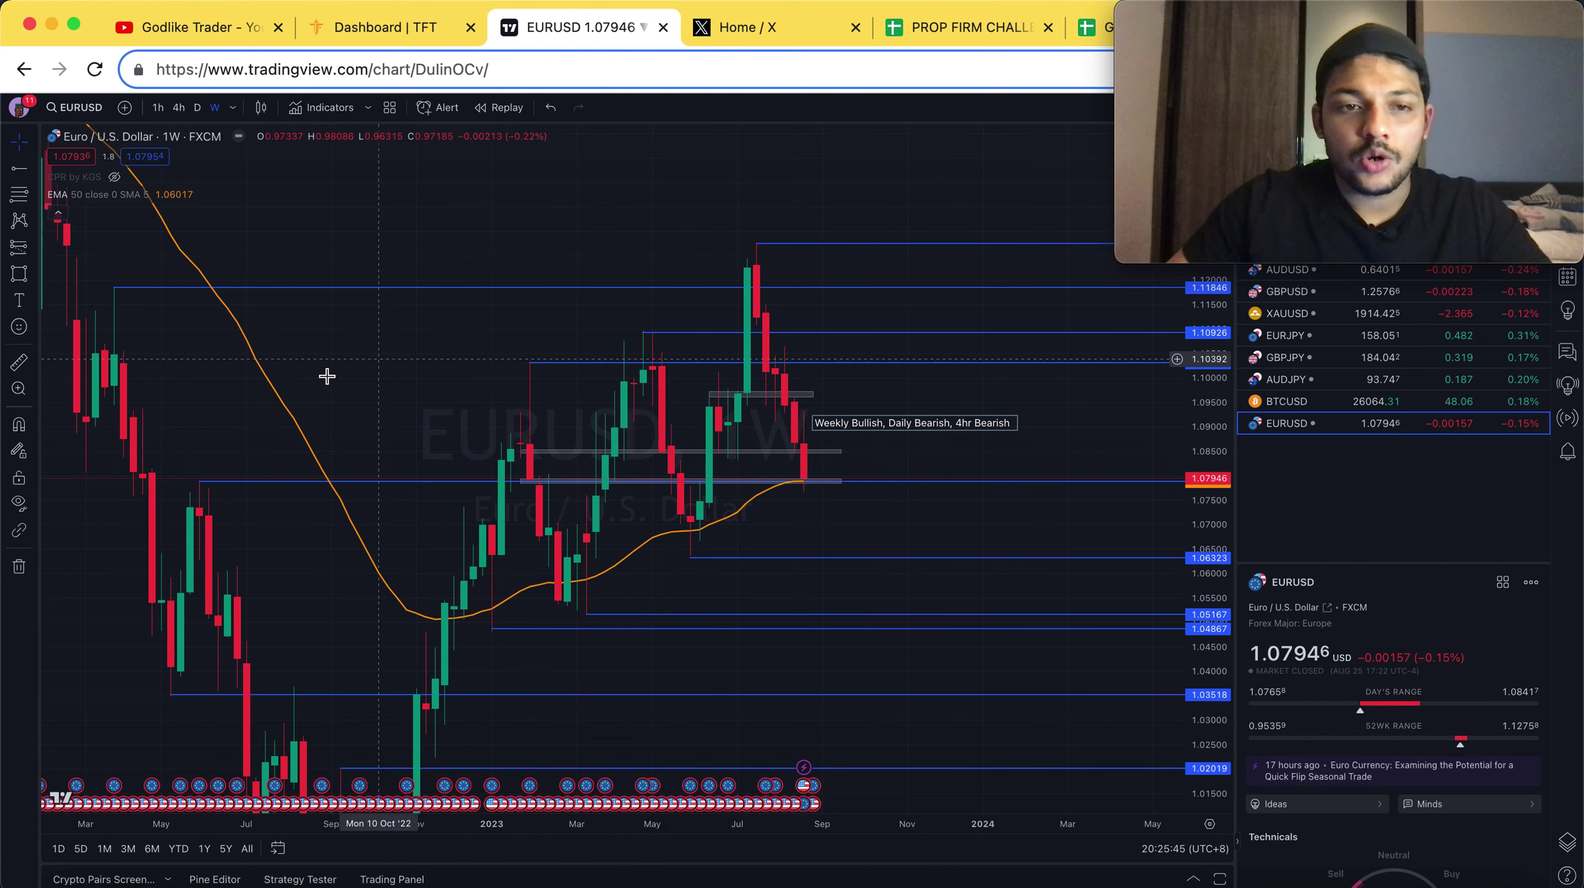
left_click_drag(348, 353, 359, 321)
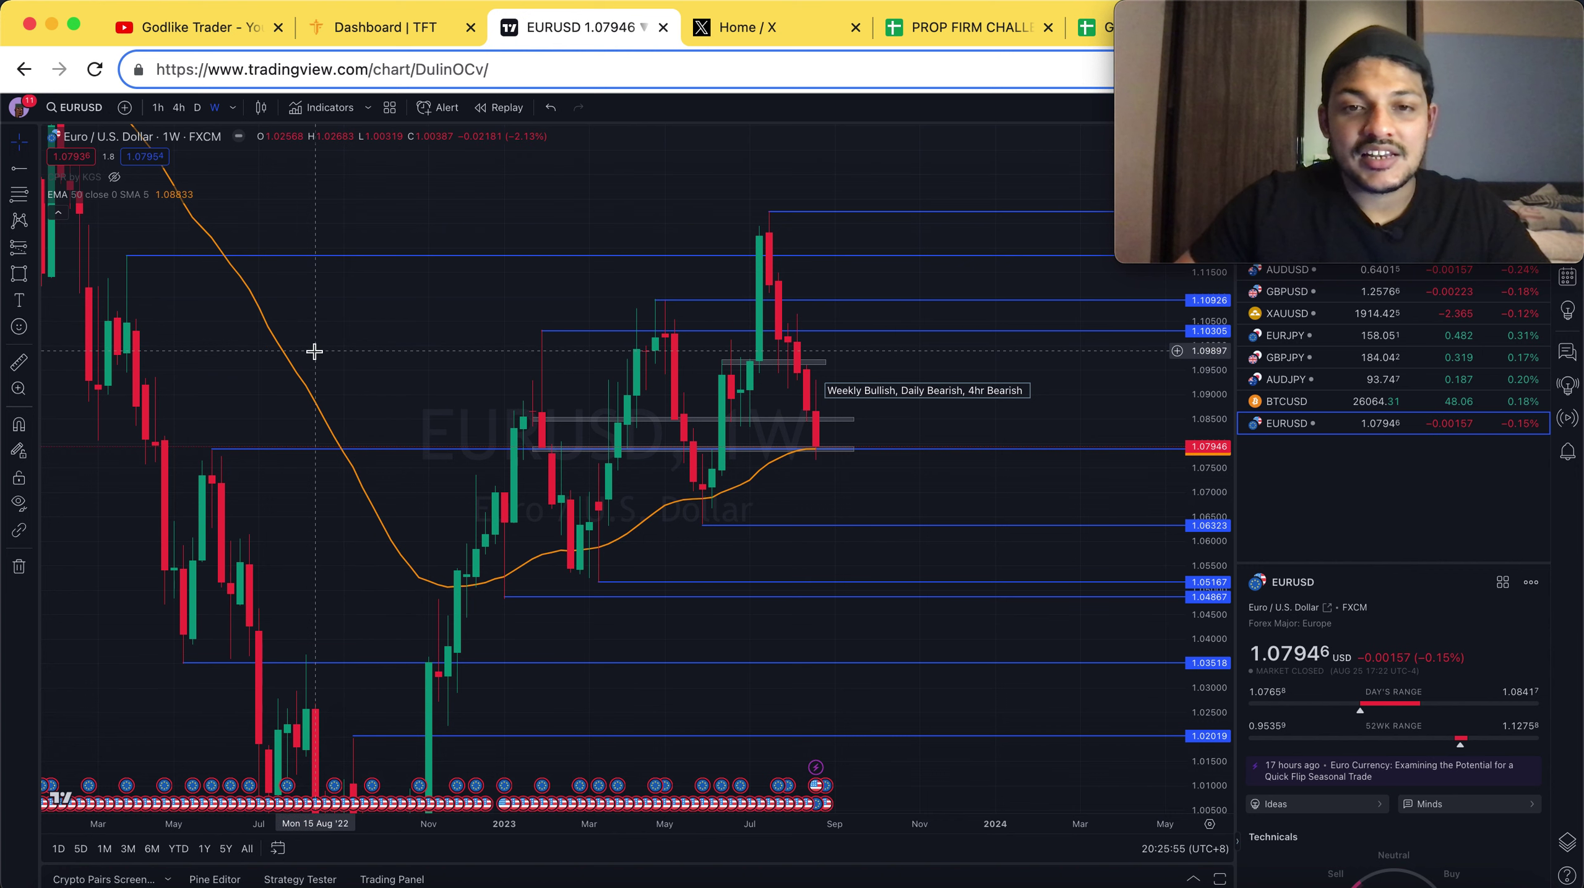
scroll(311, 350, "up", 2)
scroll(351, 342, "up", 1)
left_click_drag(351, 342, 383, 331)
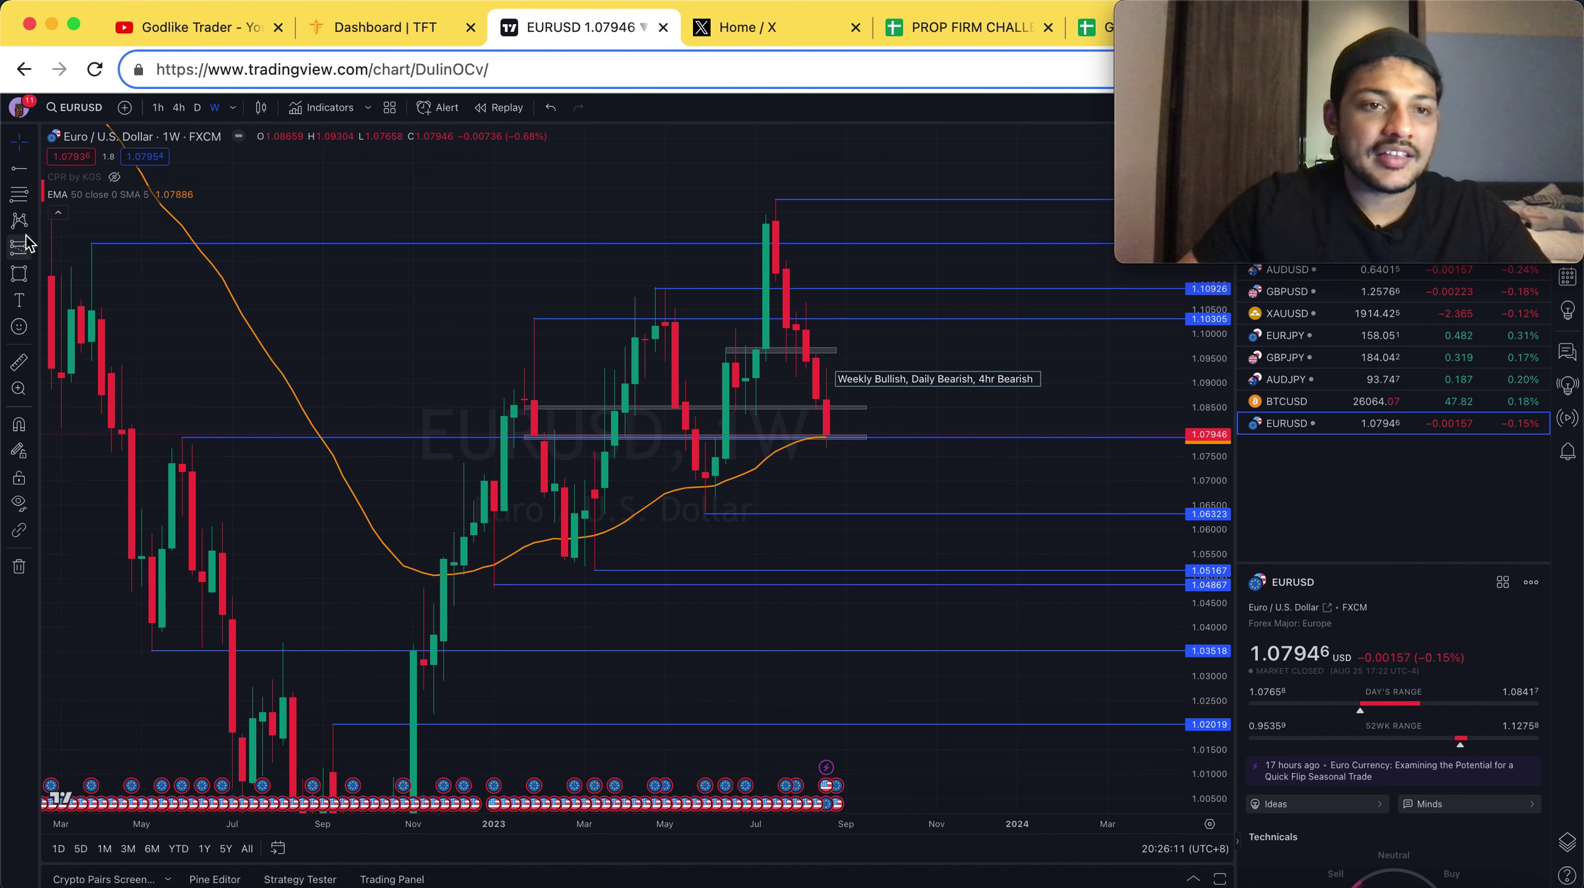
left_click(33, 275)
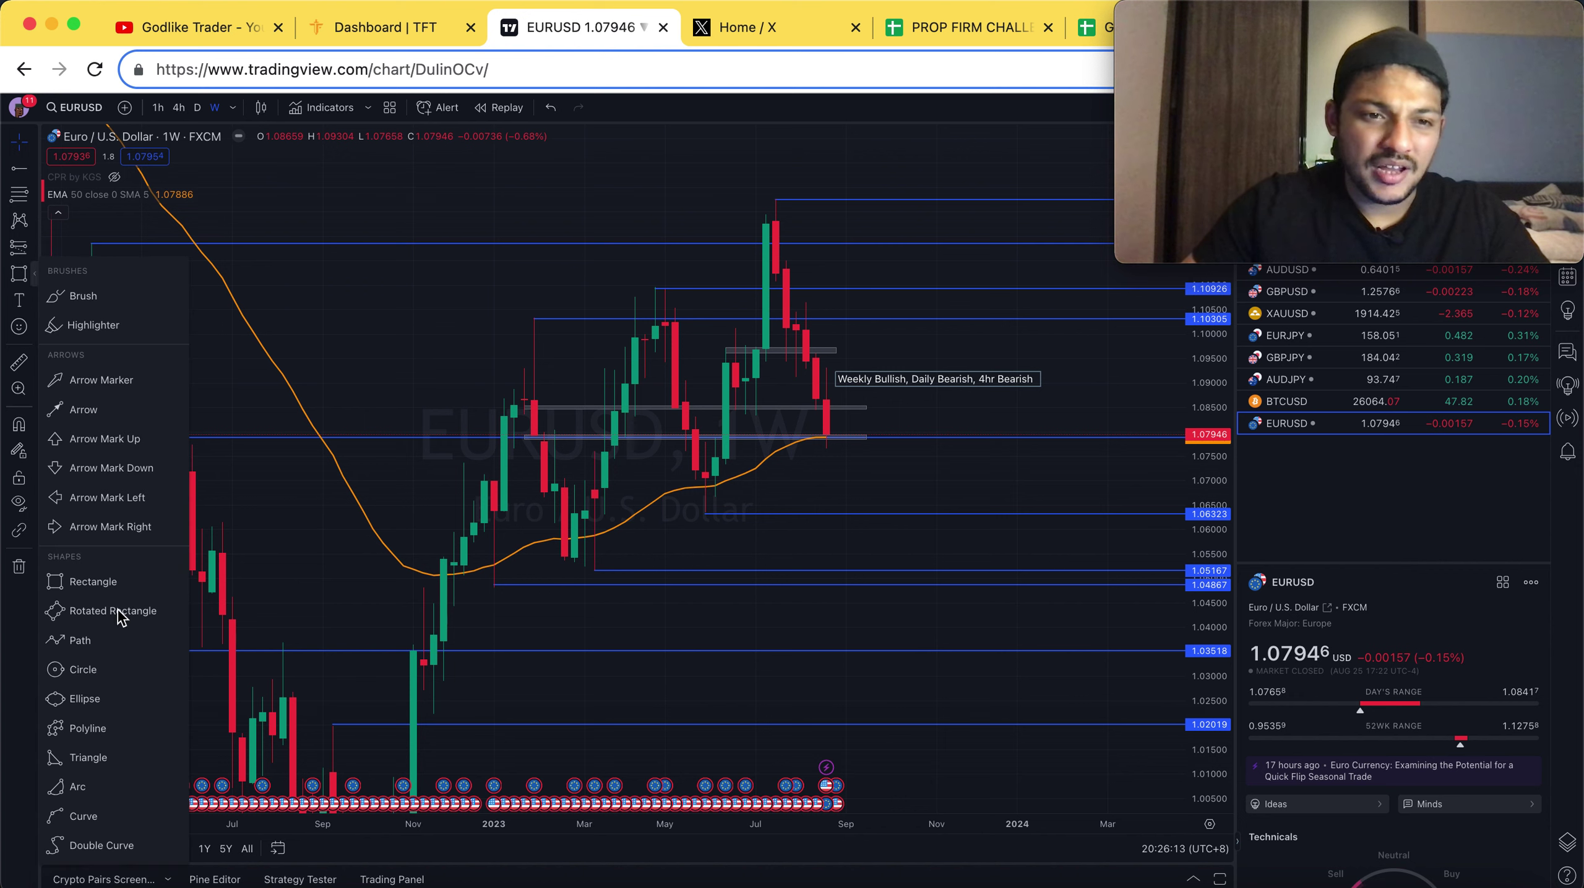
left_click(94, 641)
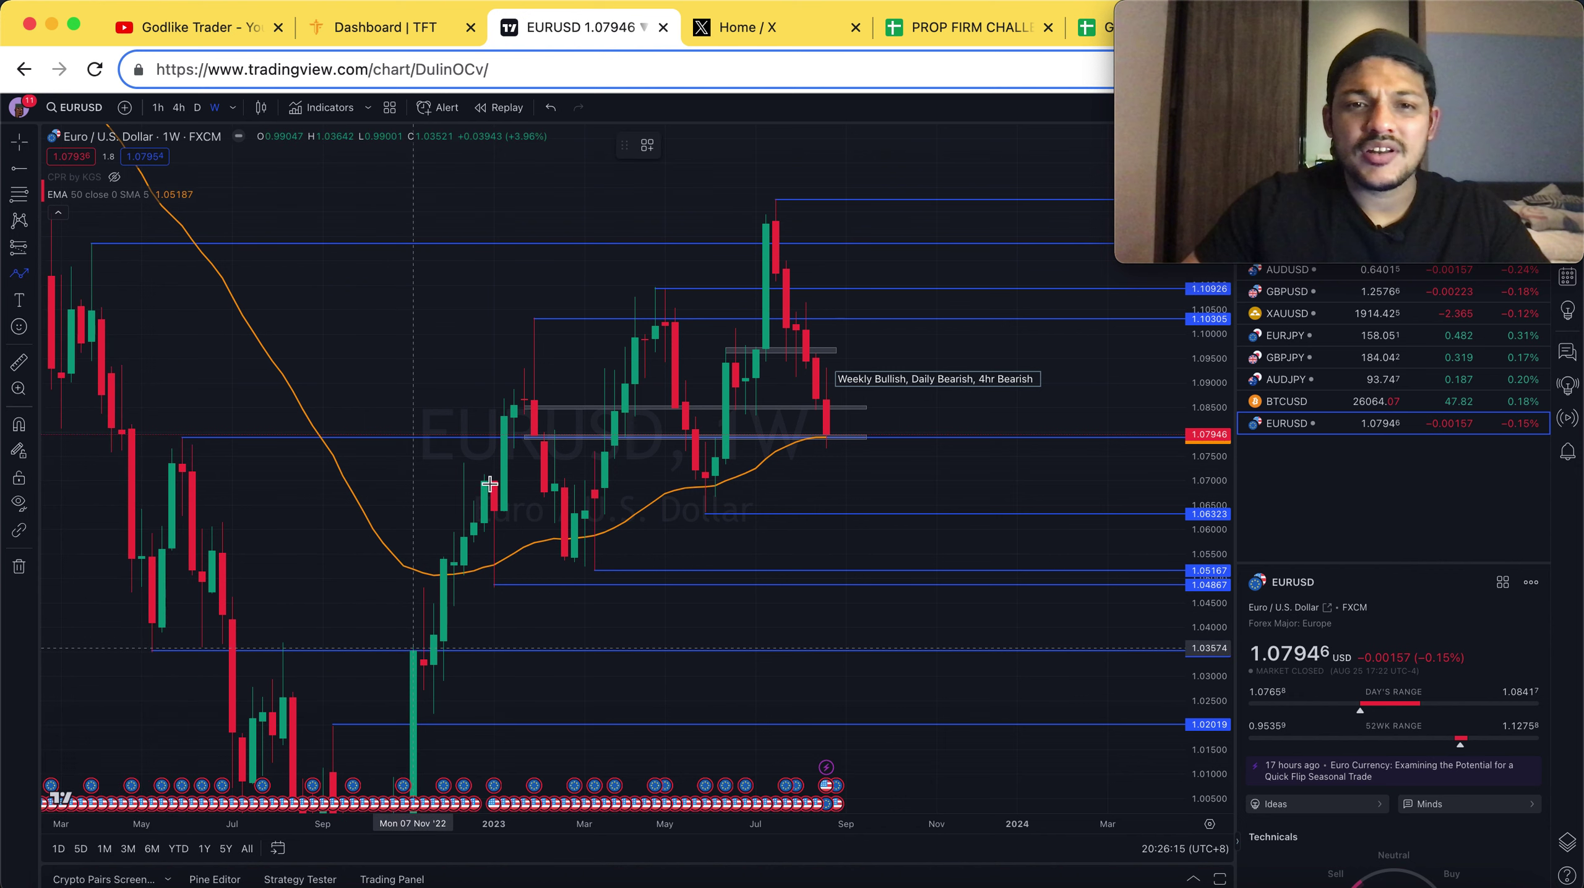
left_click(413, 649)
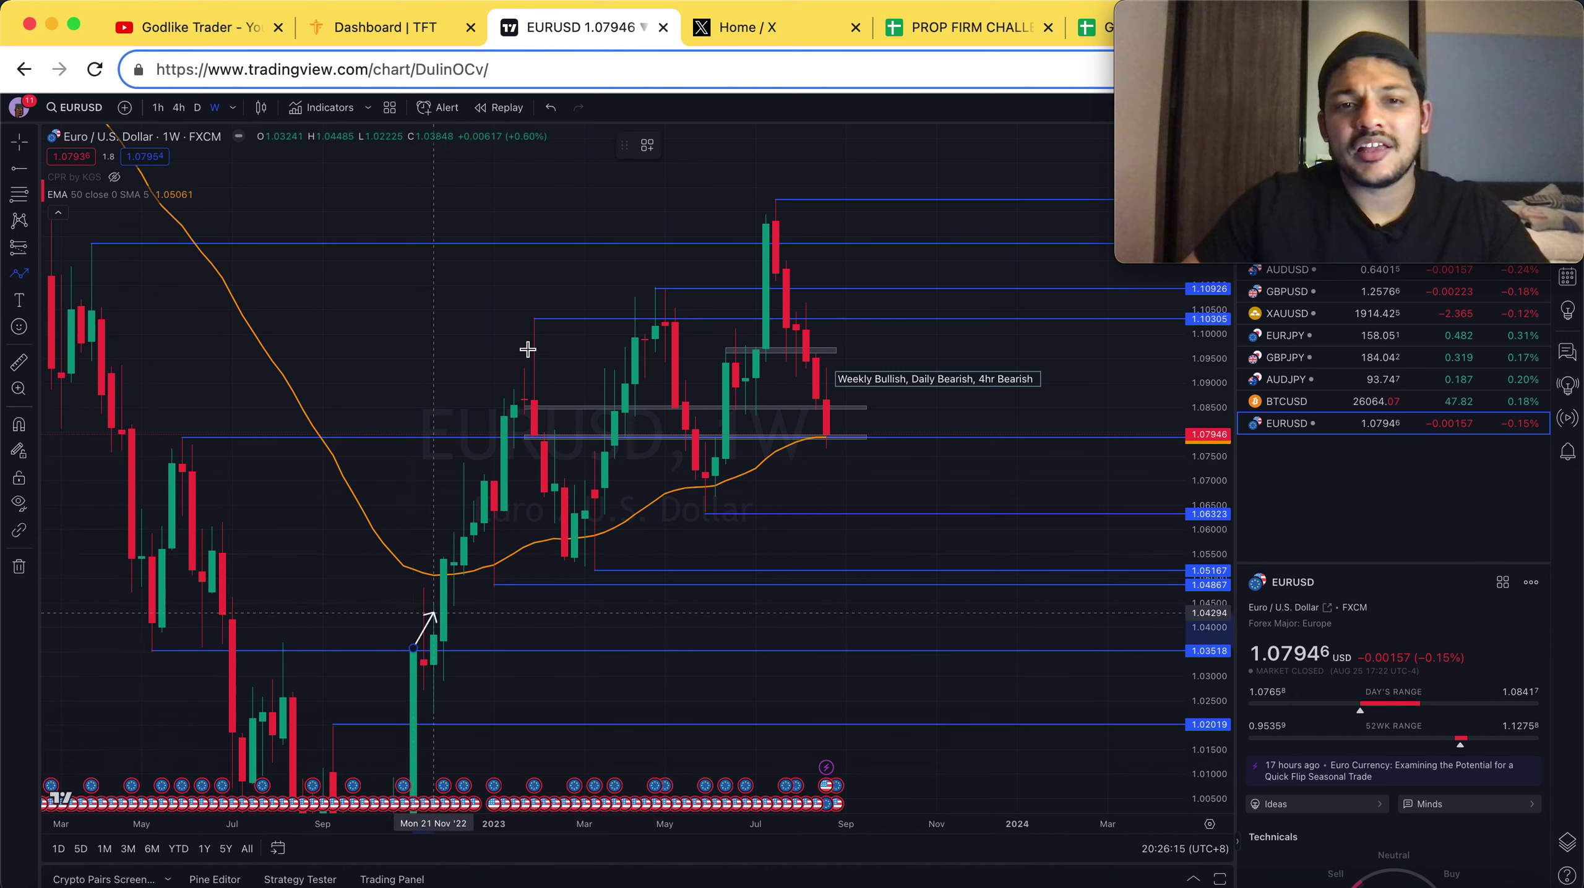
left_click(594, 571)
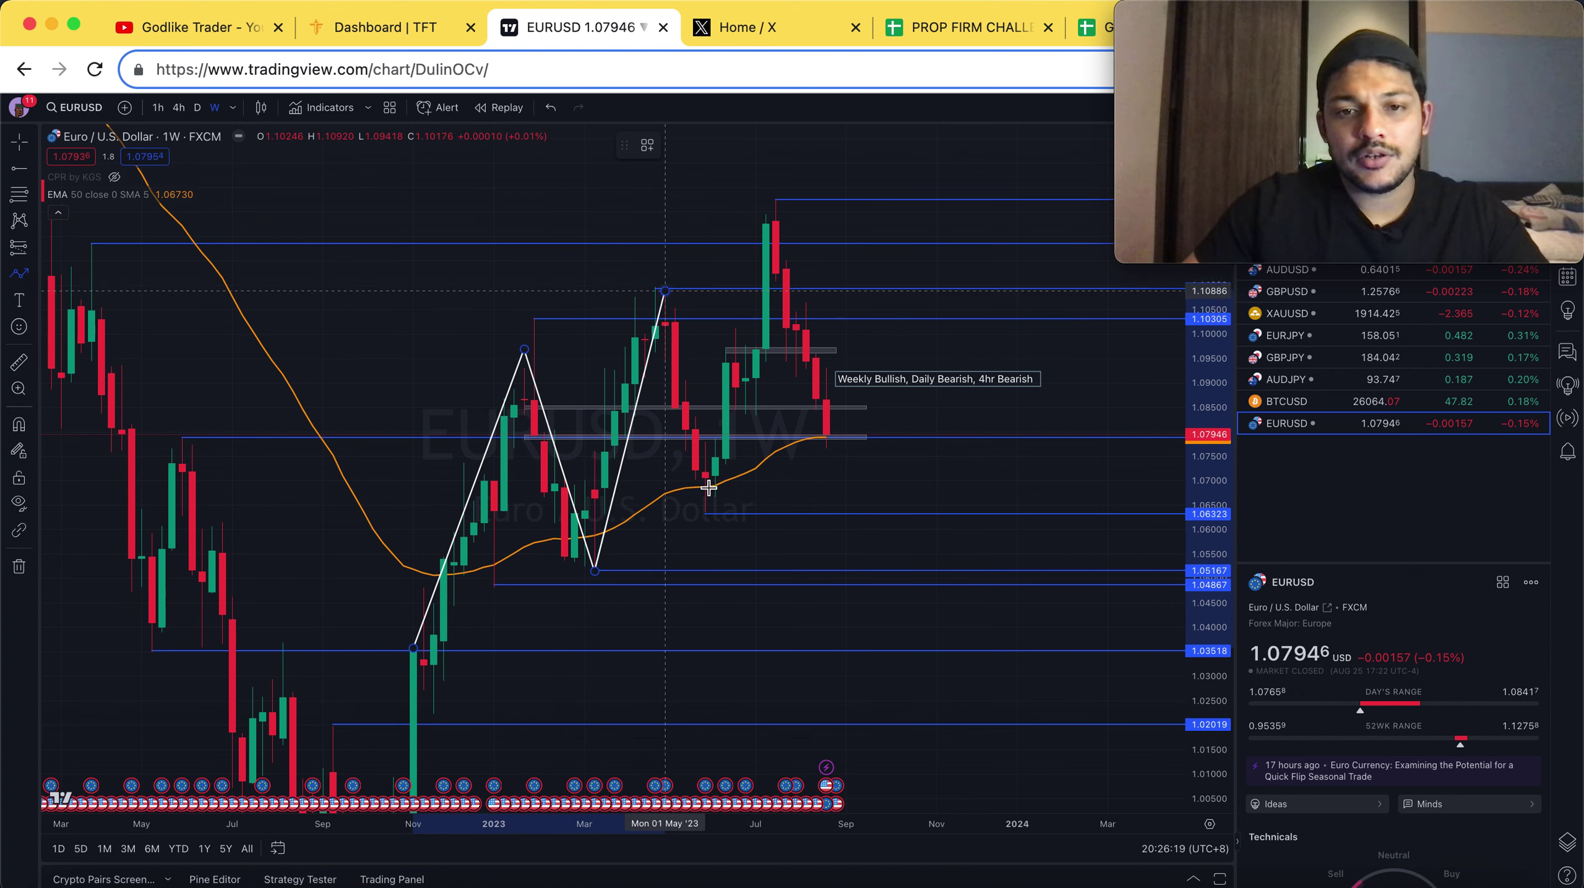
left_click(776, 203)
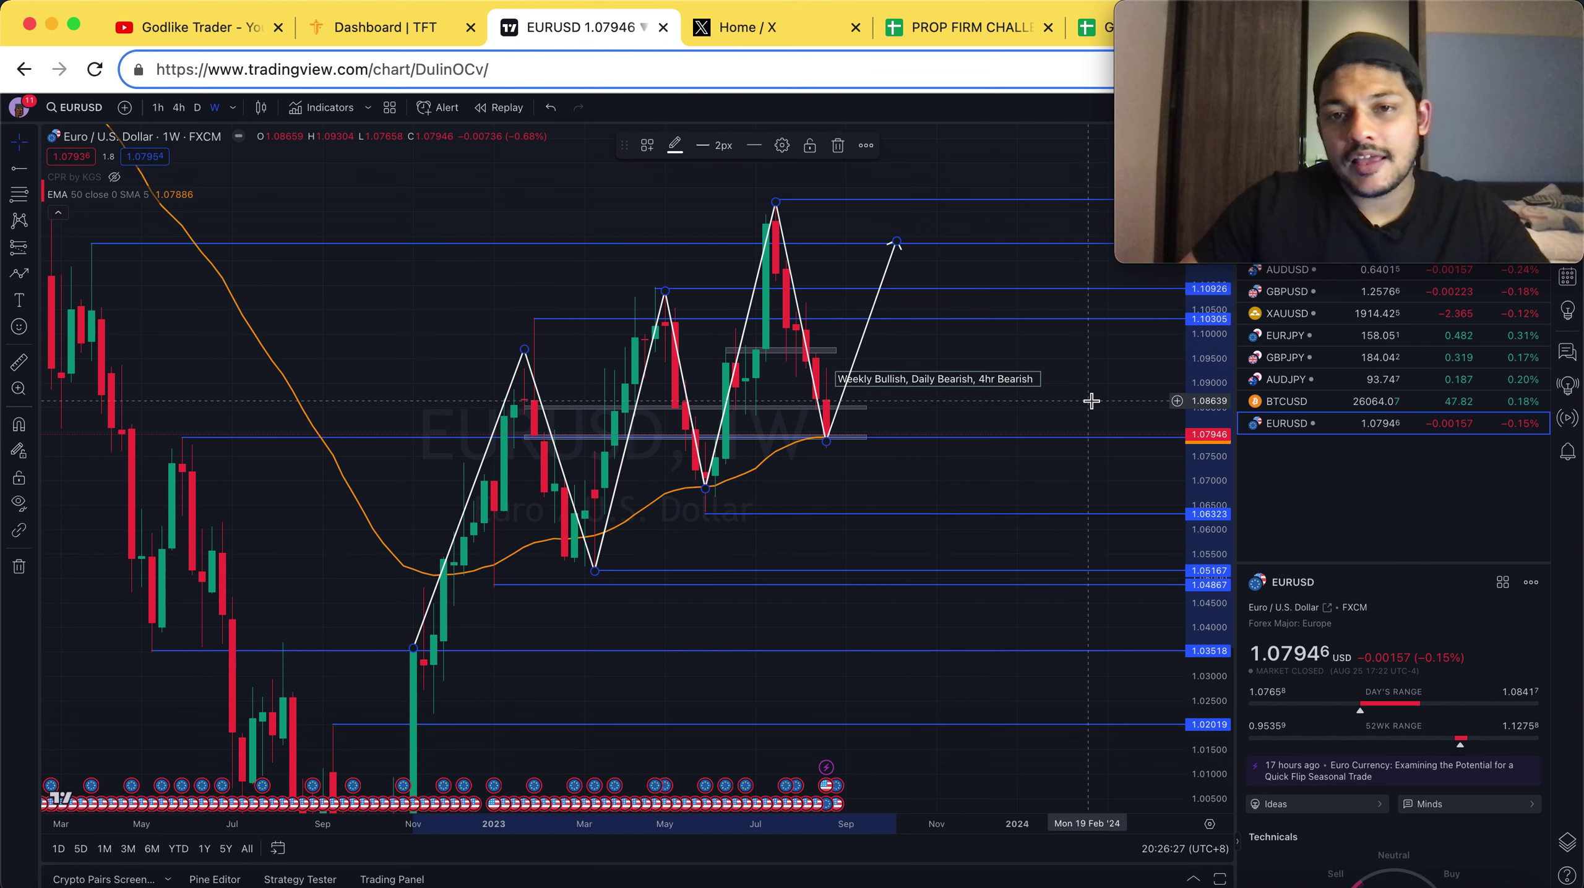
key("Escape")
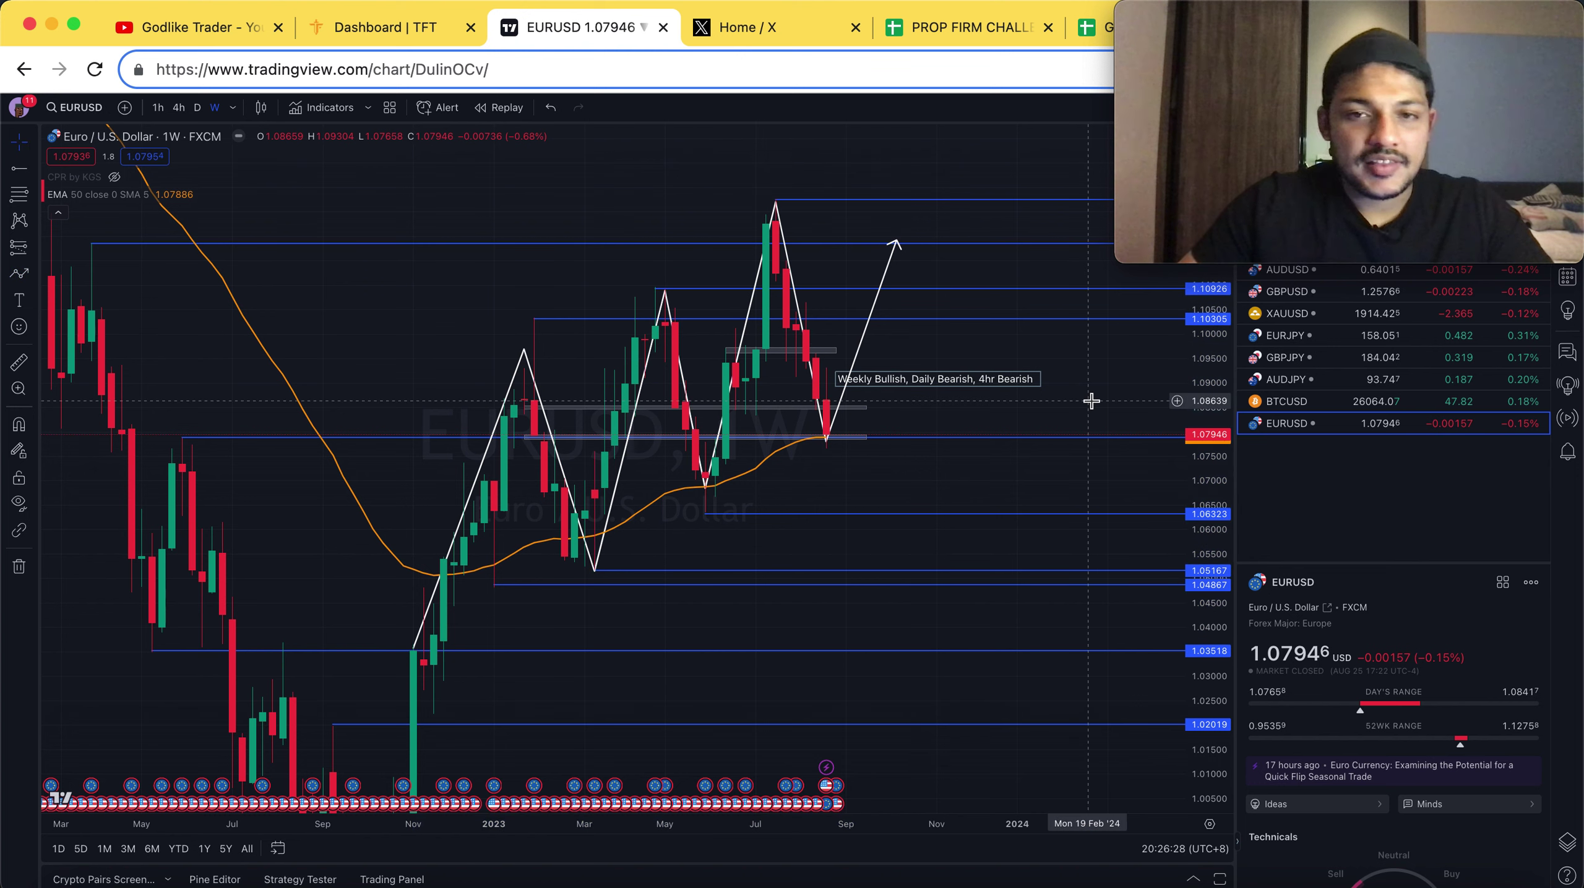
Delete the zigzag path and move the "Weekly Bullish, Daily Bearish, 4hr Bearish" note away from the candles to about 30 October 2023
left_click(890, 264)
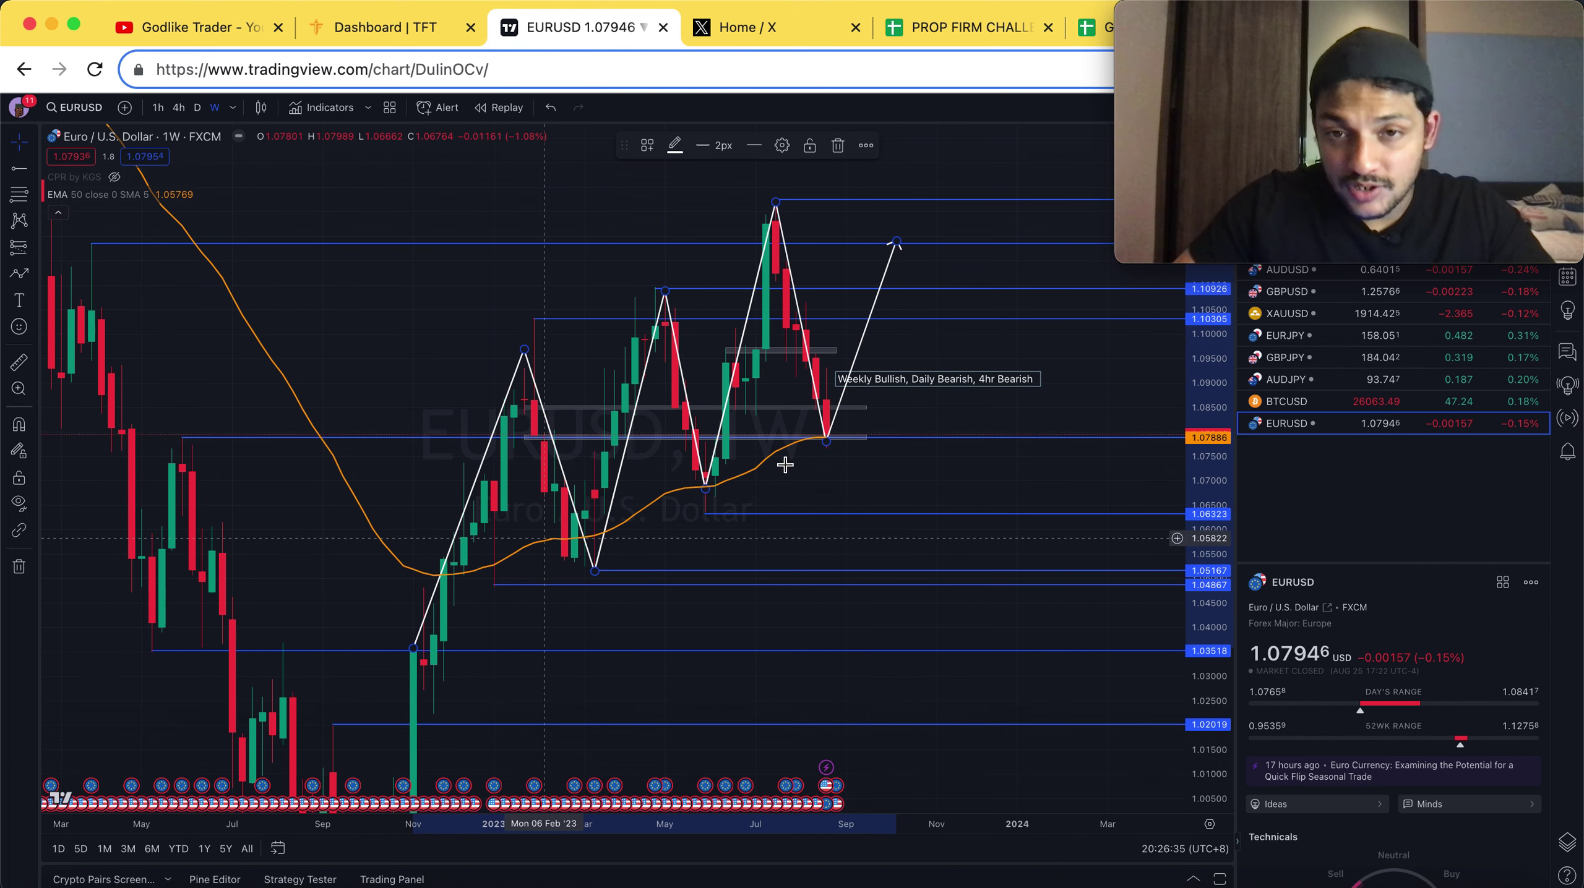
left_click(835, 147)
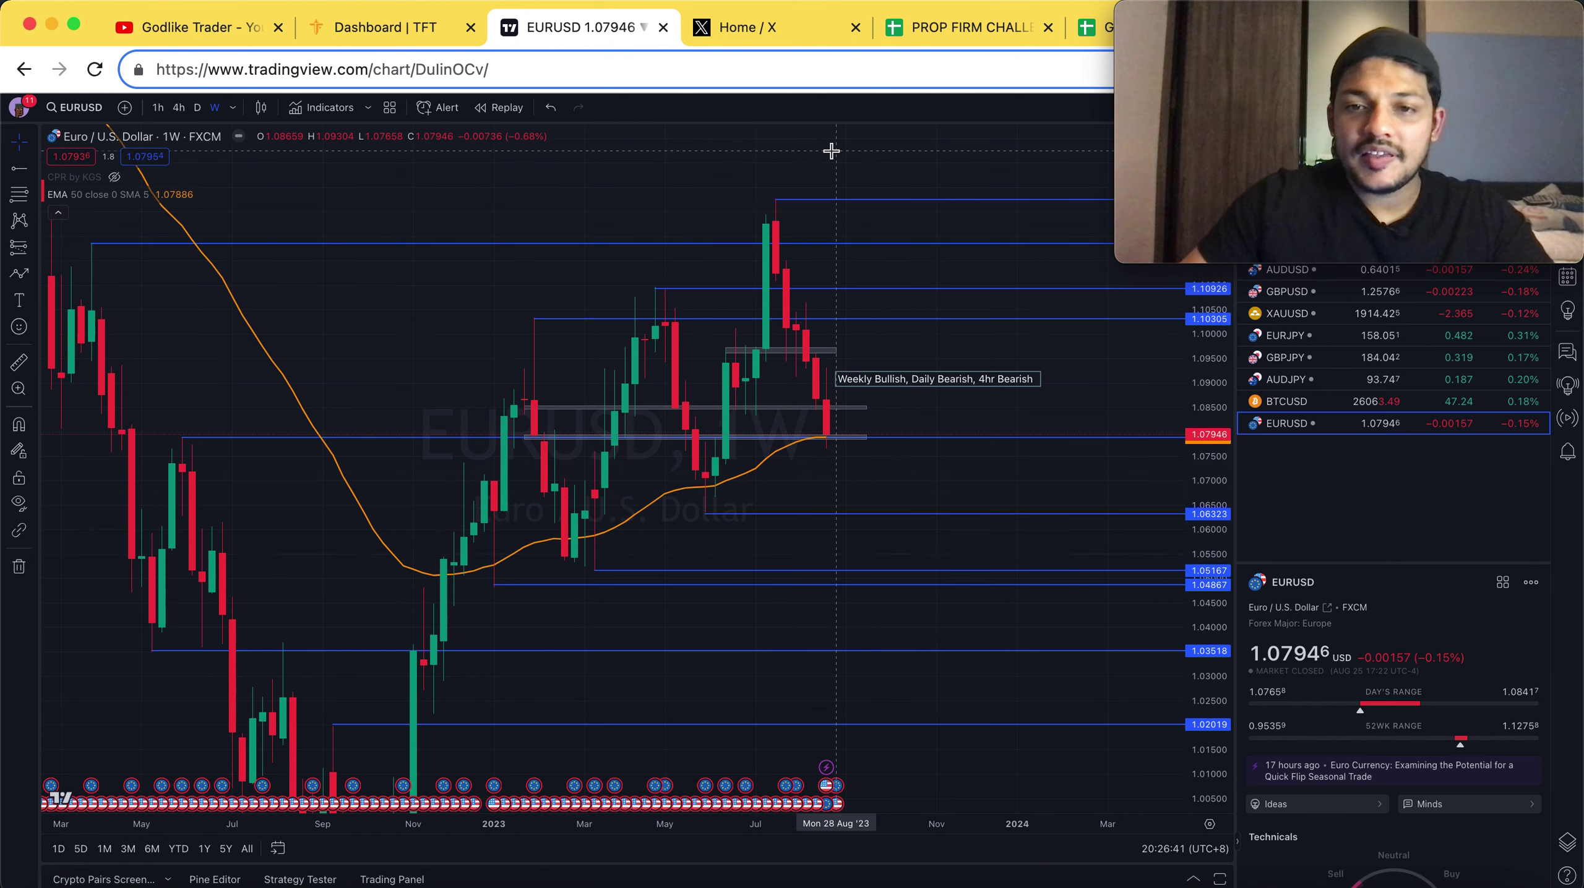
left_click_drag(1003, 376, 1093, 364)
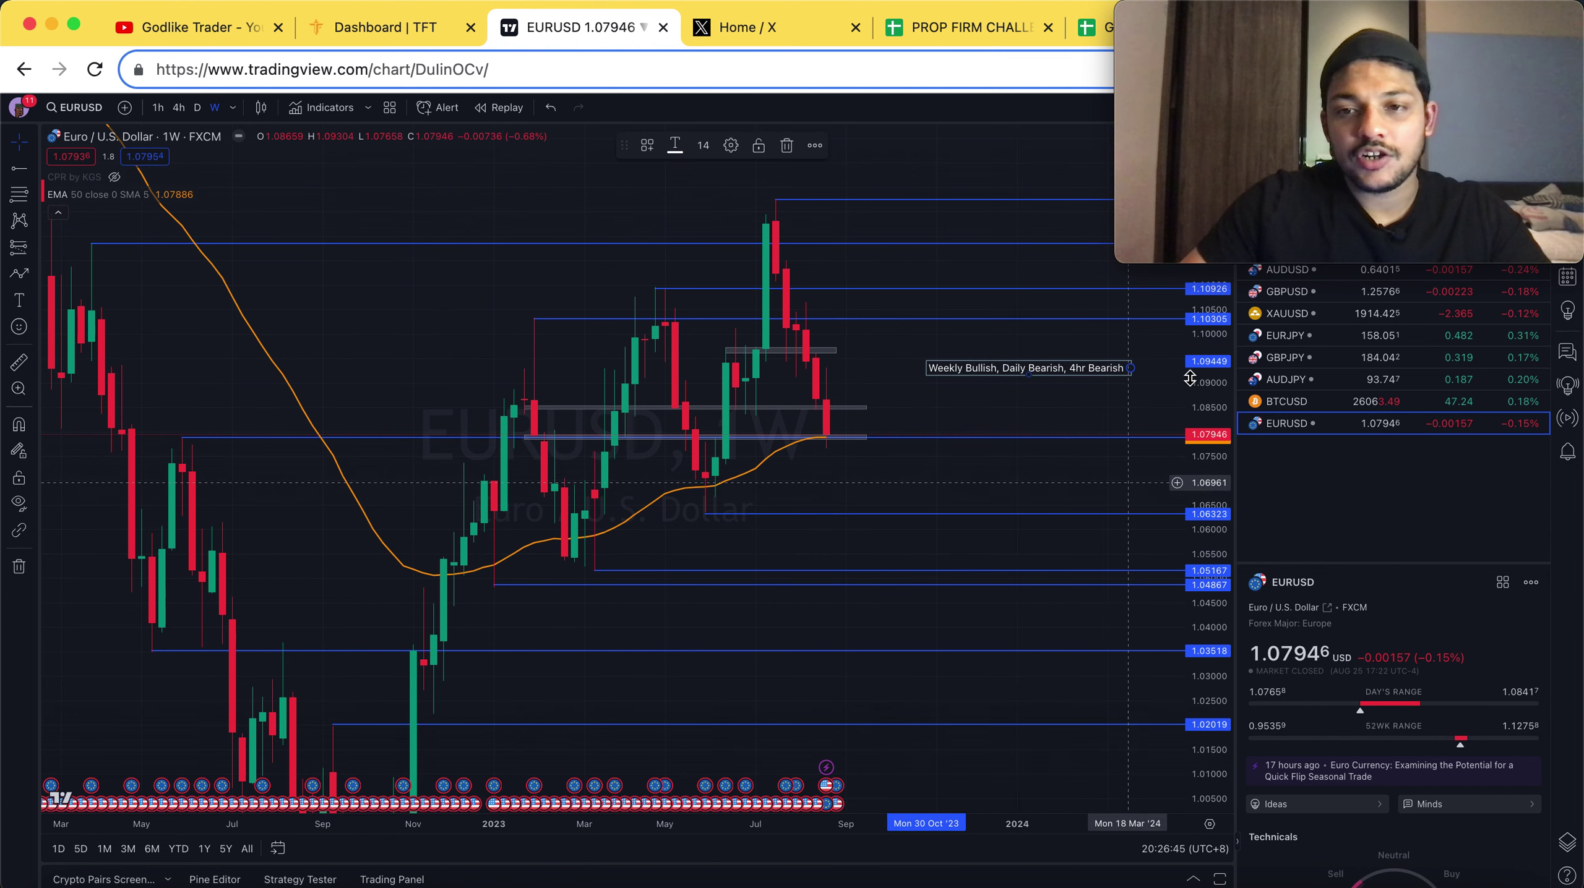
Switch EURUSD to the daily timeframe and examine price action around the marked zones and the 50 EMA
left_click_drag(1204, 457, 1203, 497)
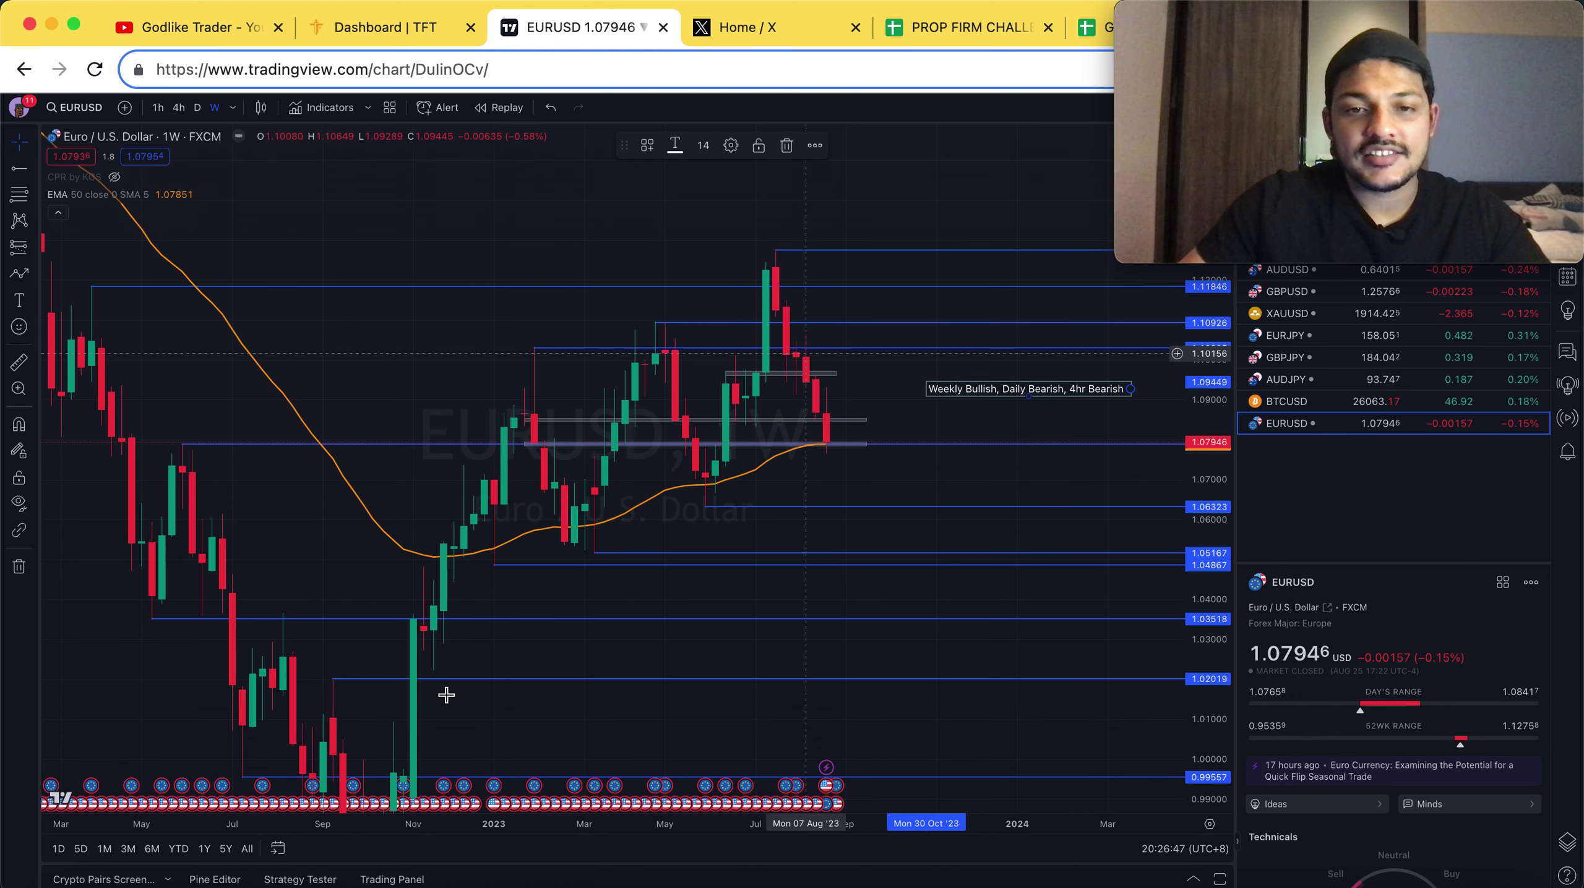
left_click(198, 112)
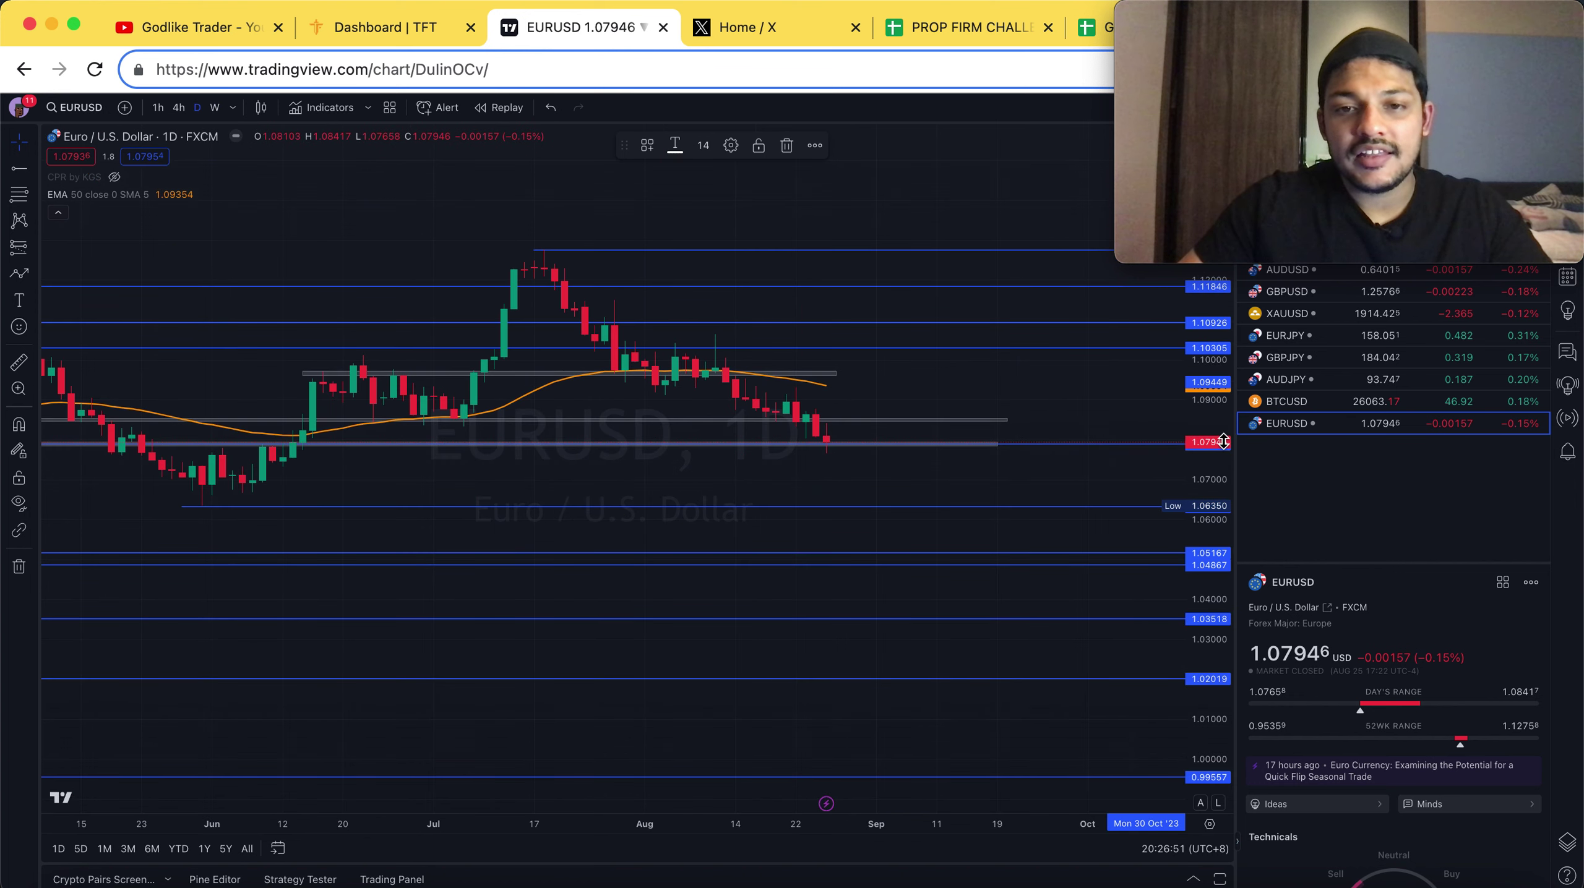
left_click_drag(1222, 440, 1218, 252)
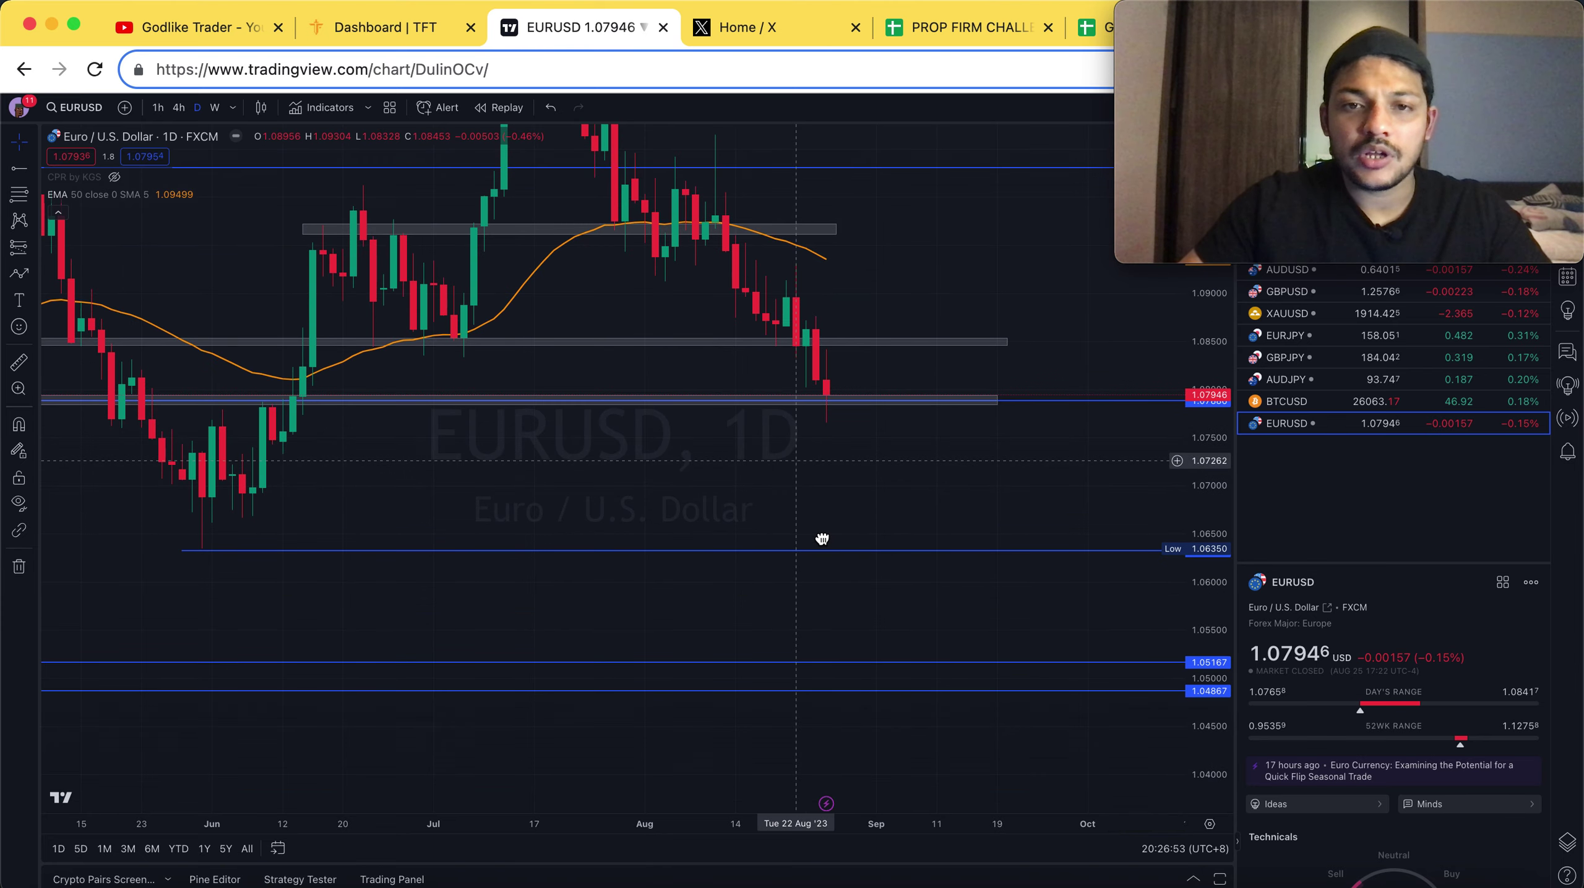
left_click_drag(820, 538, 905, 506)
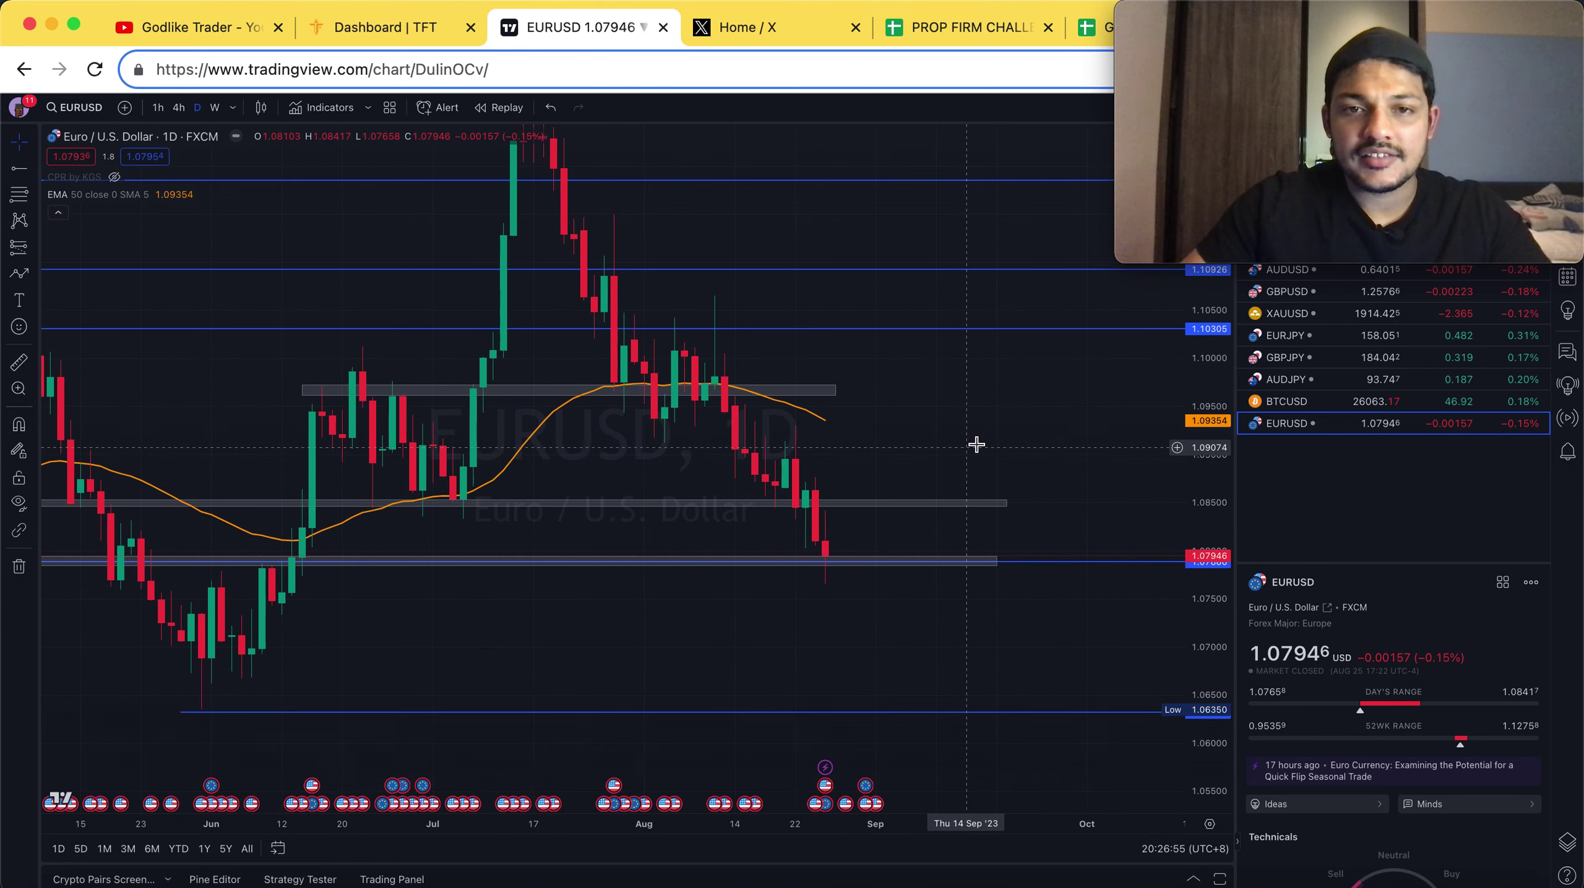
left_click_drag(1190, 398, 1232, 519)
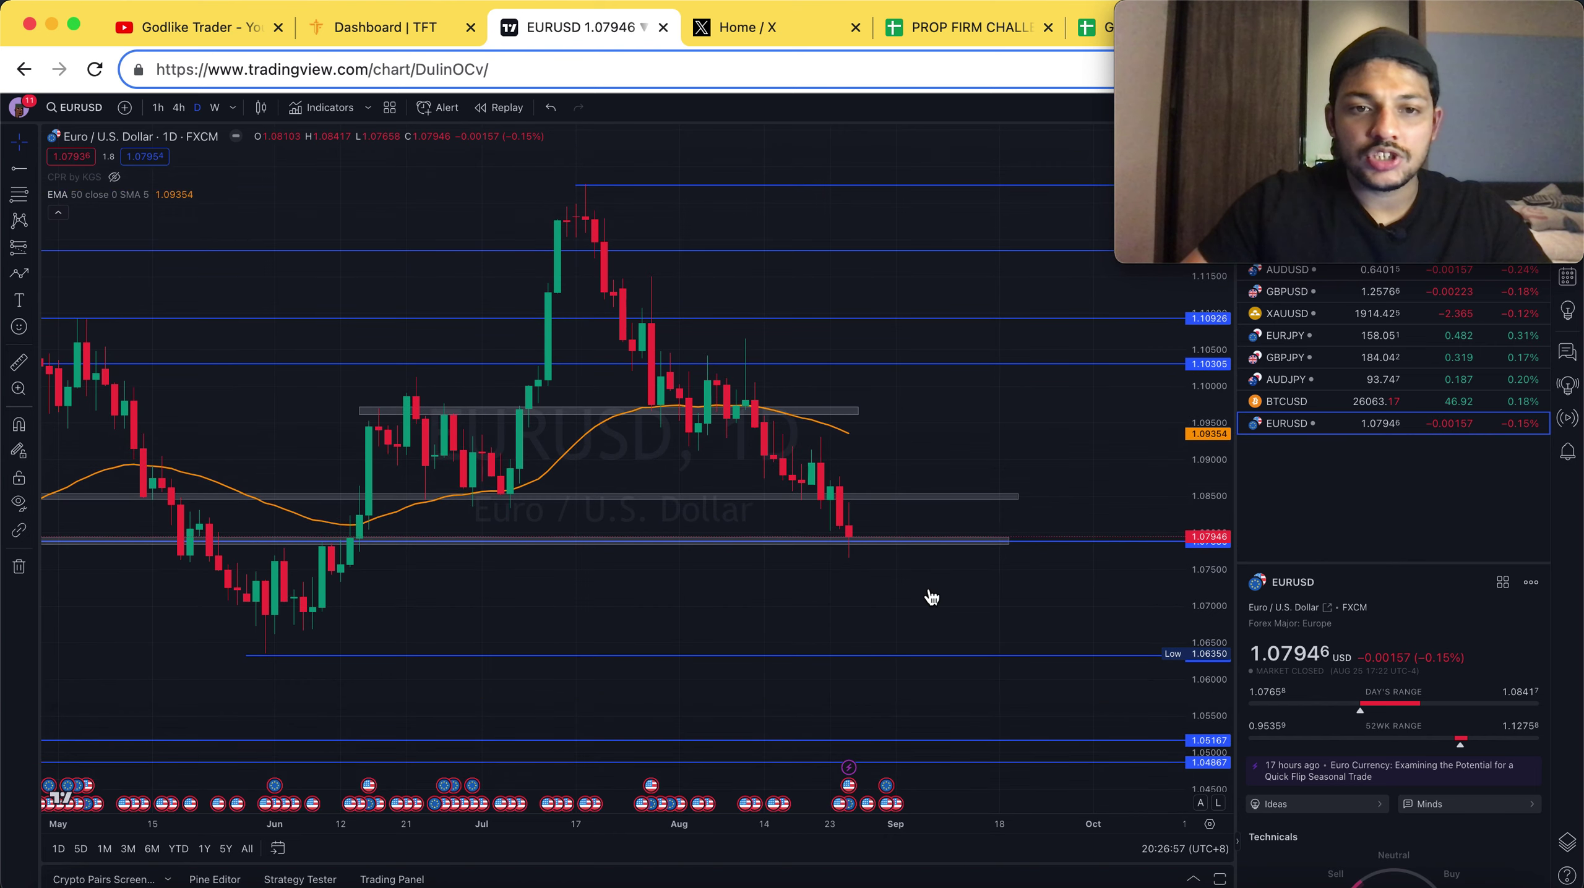
Draw a zigzag path along the daily swings from about the start of June 2023 through the July high to about 1.079 on 24 August
left_click(18, 274)
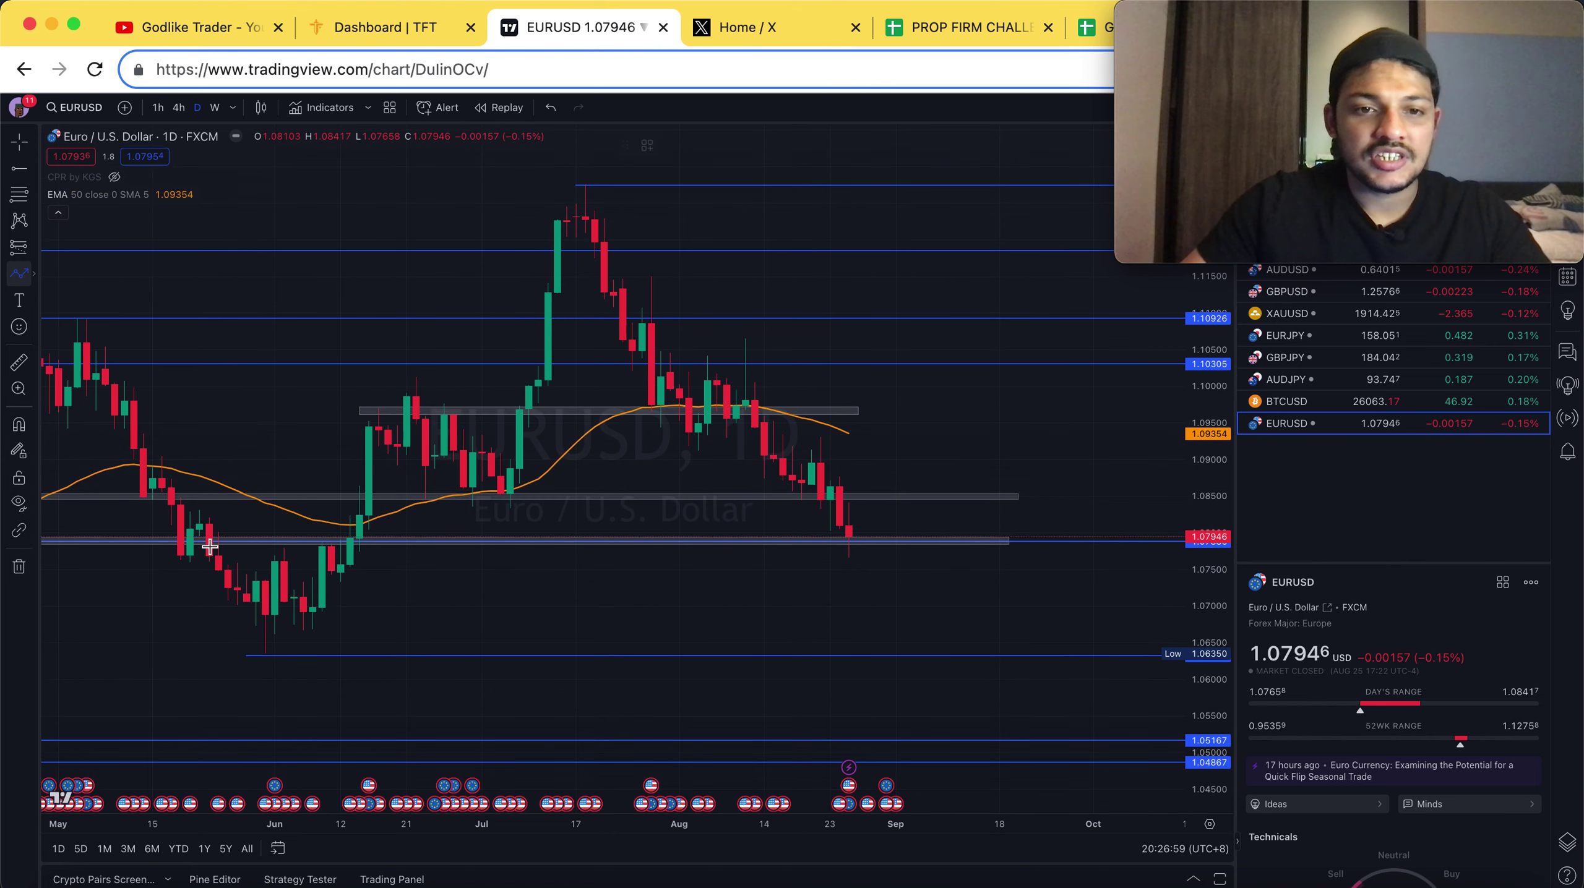
left_click(265, 598)
left_click(284, 543)
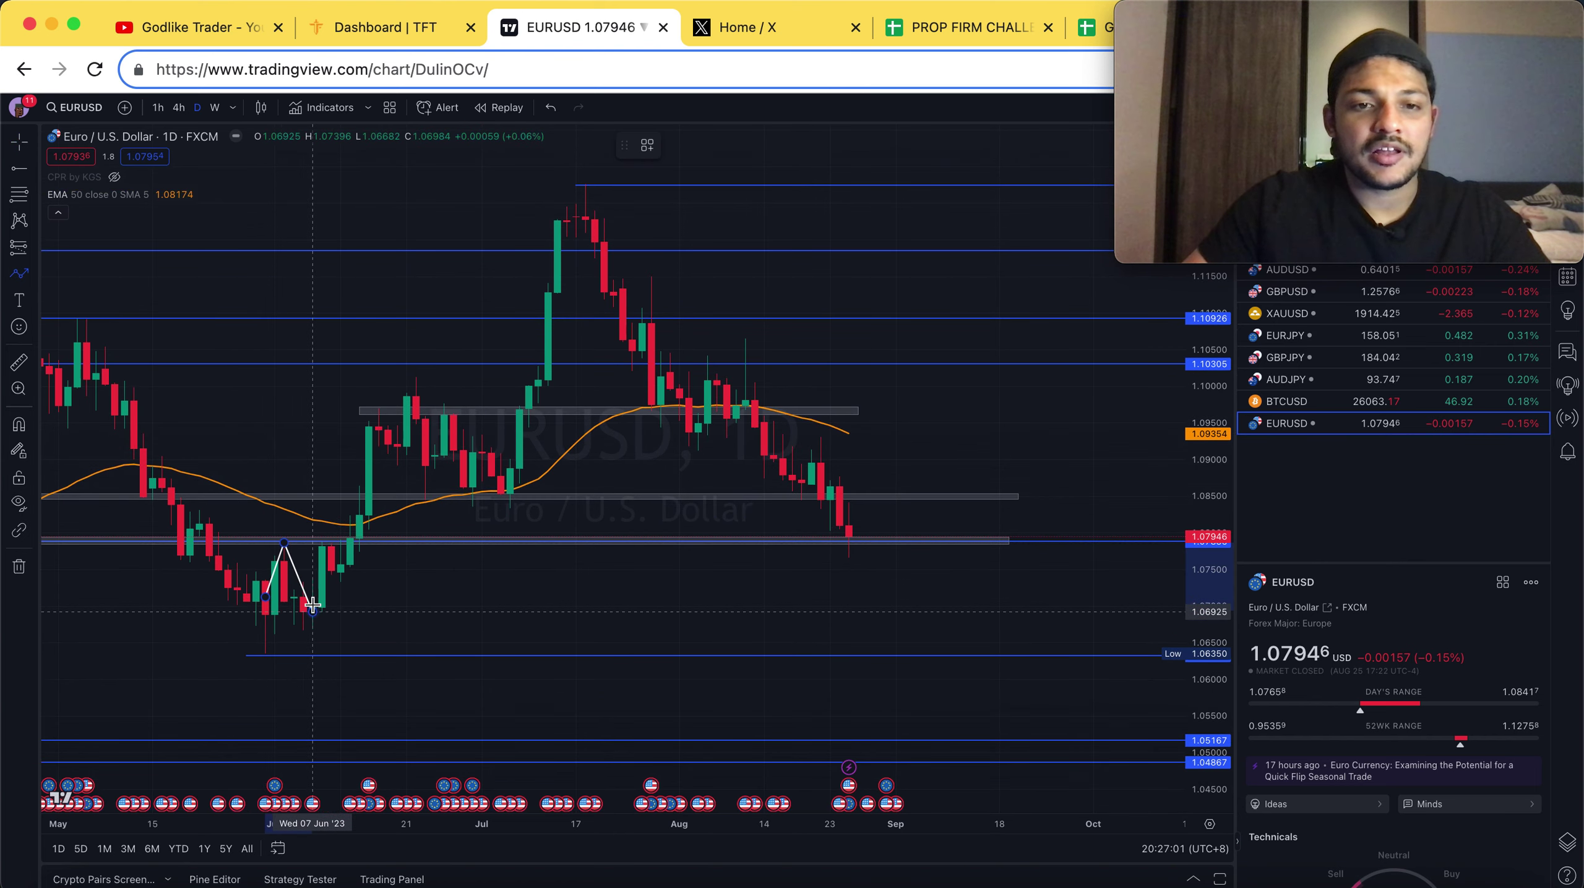
left_click(312, 607)
left_click(407, 401)
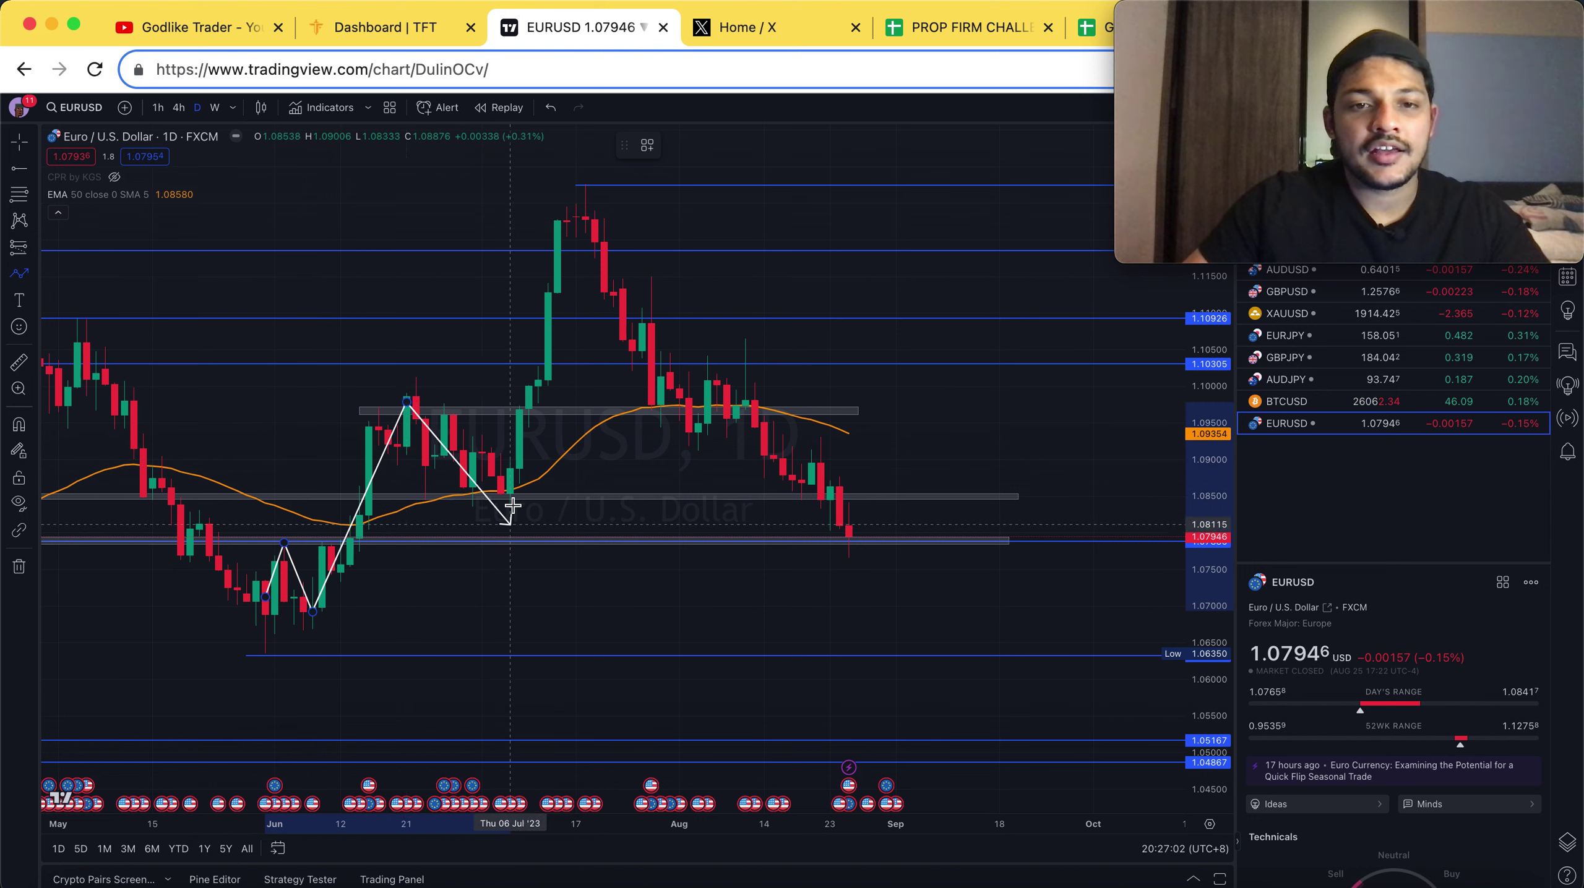
left_click(566, 175)
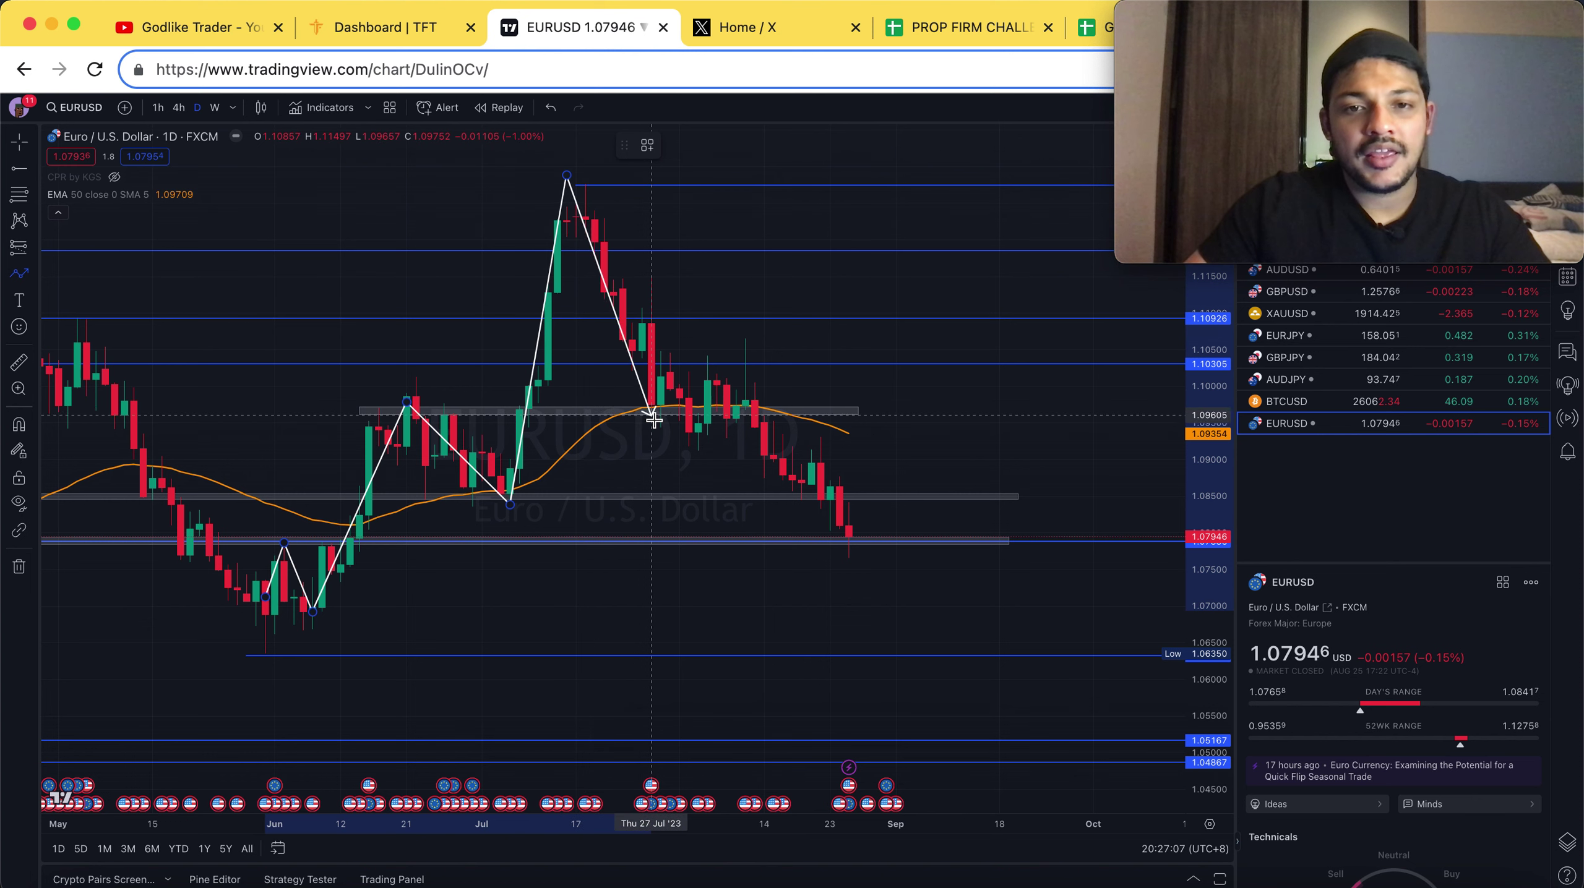
left_click(623, 361)
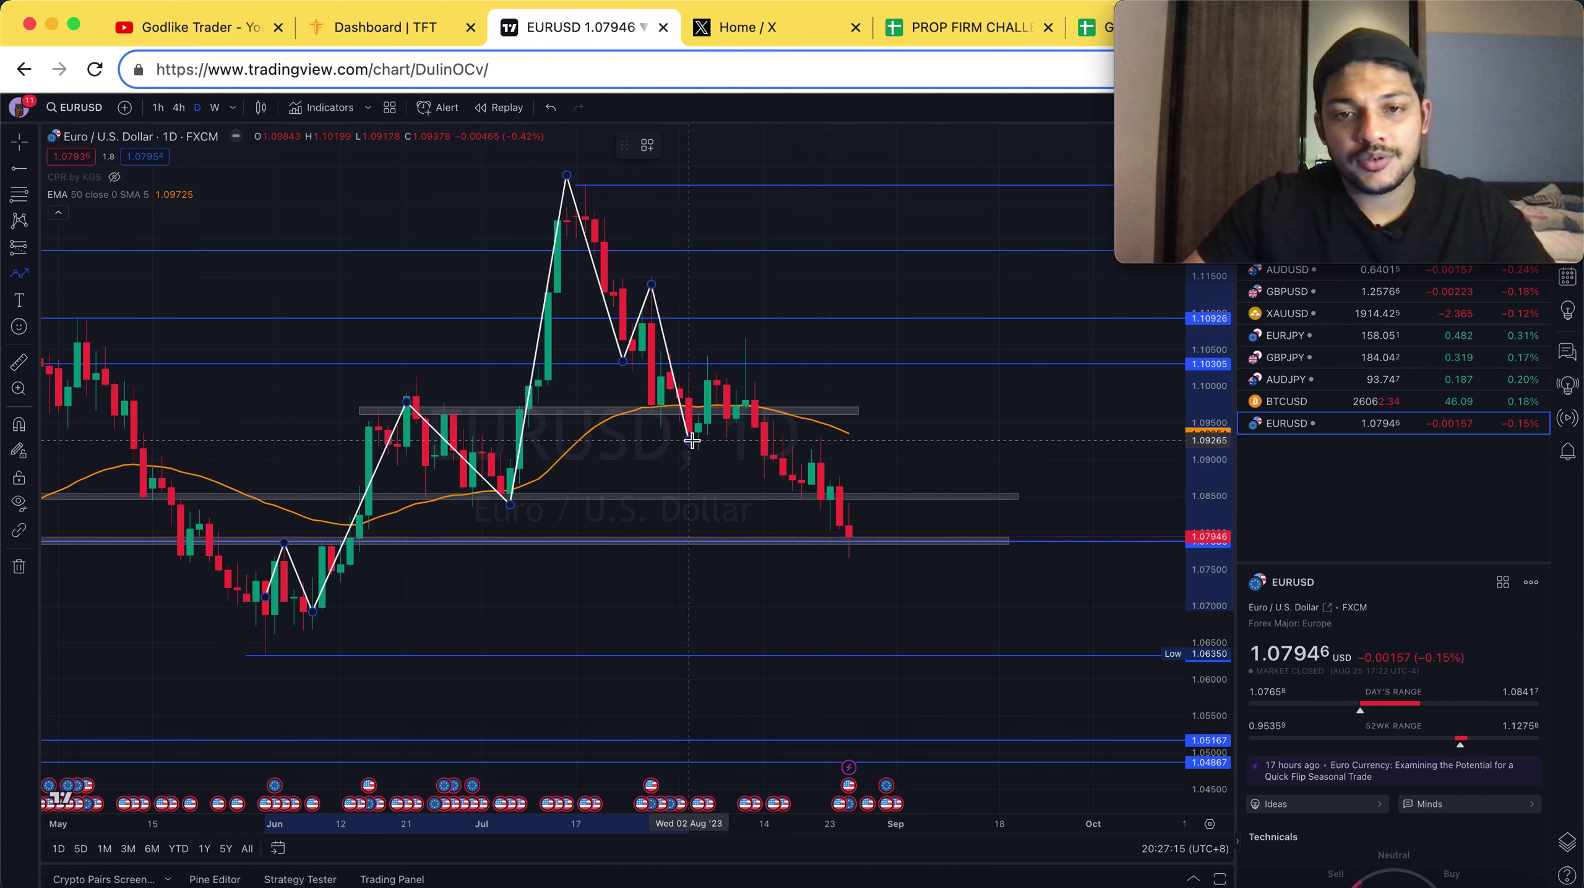
left_click(746, 344)
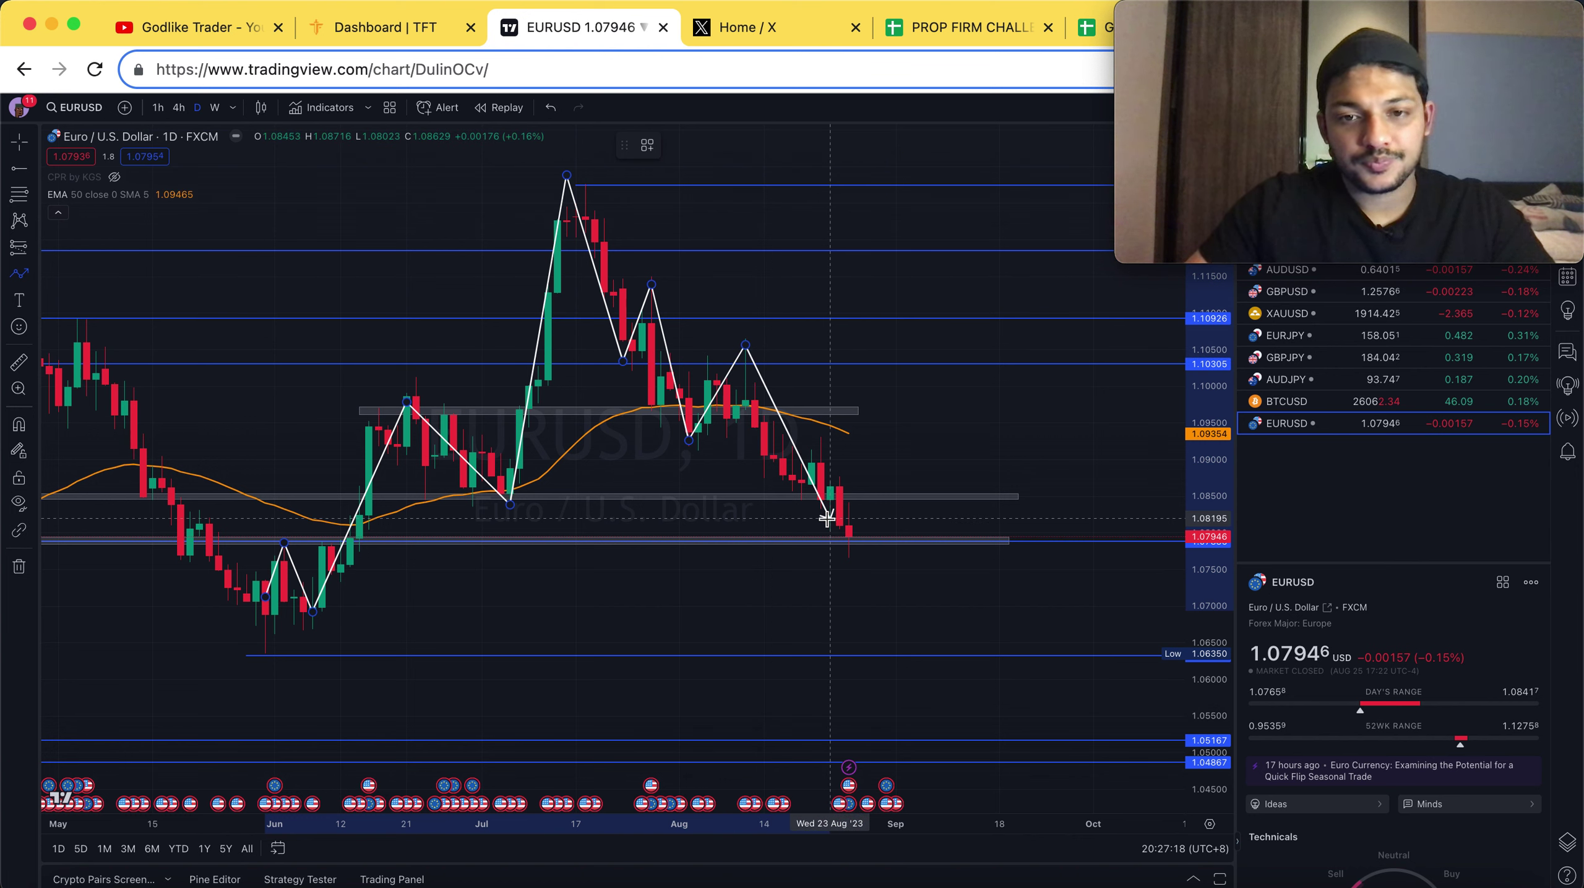
left_click(839, 539)
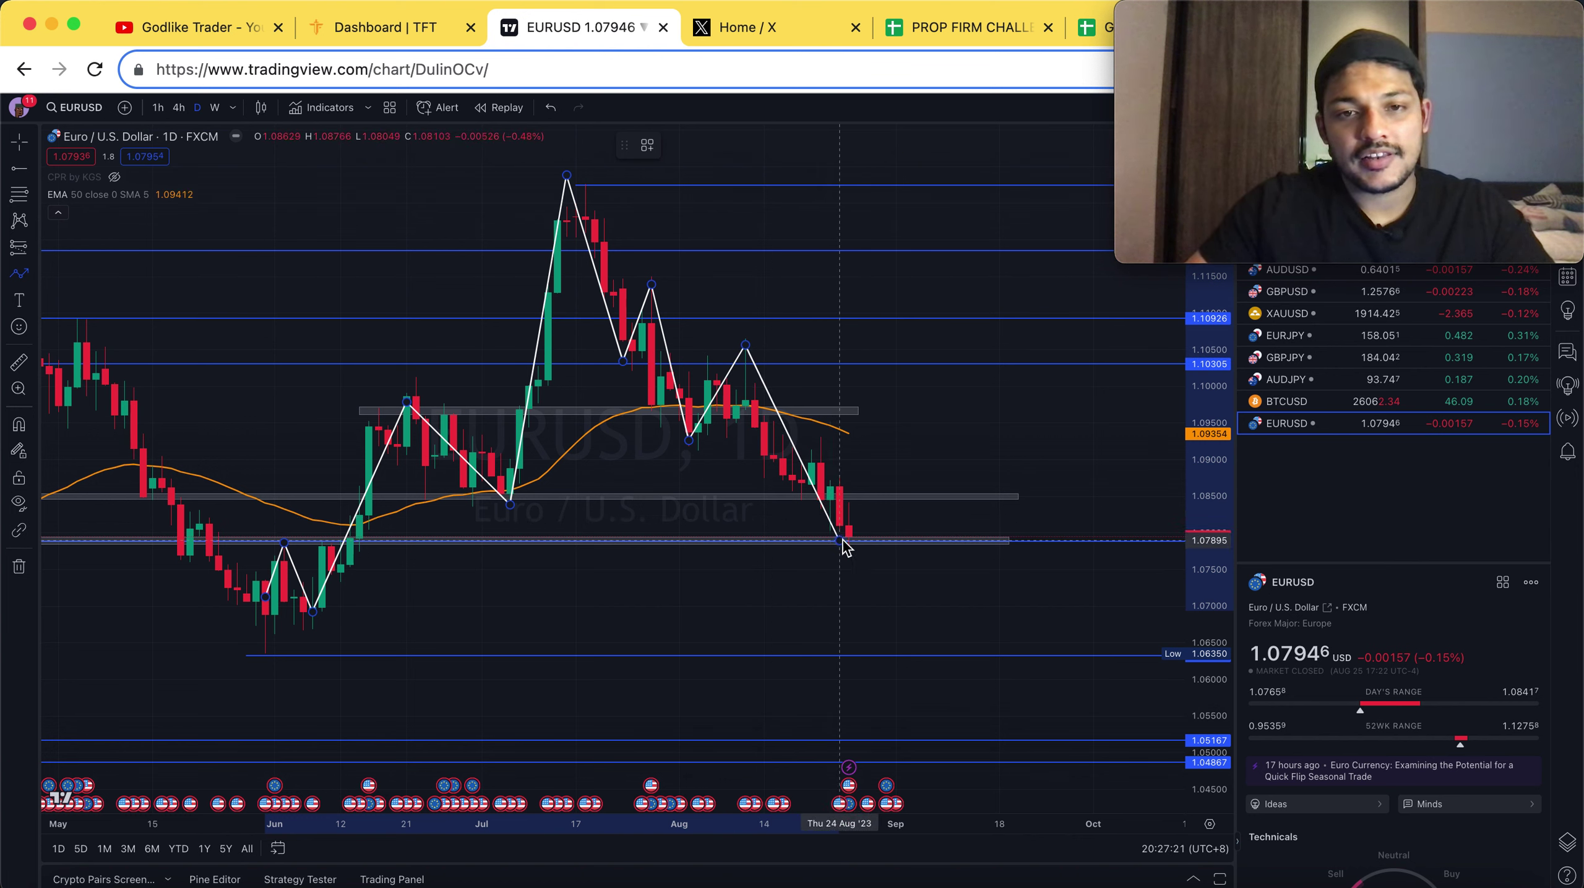
left_click(921, 448)
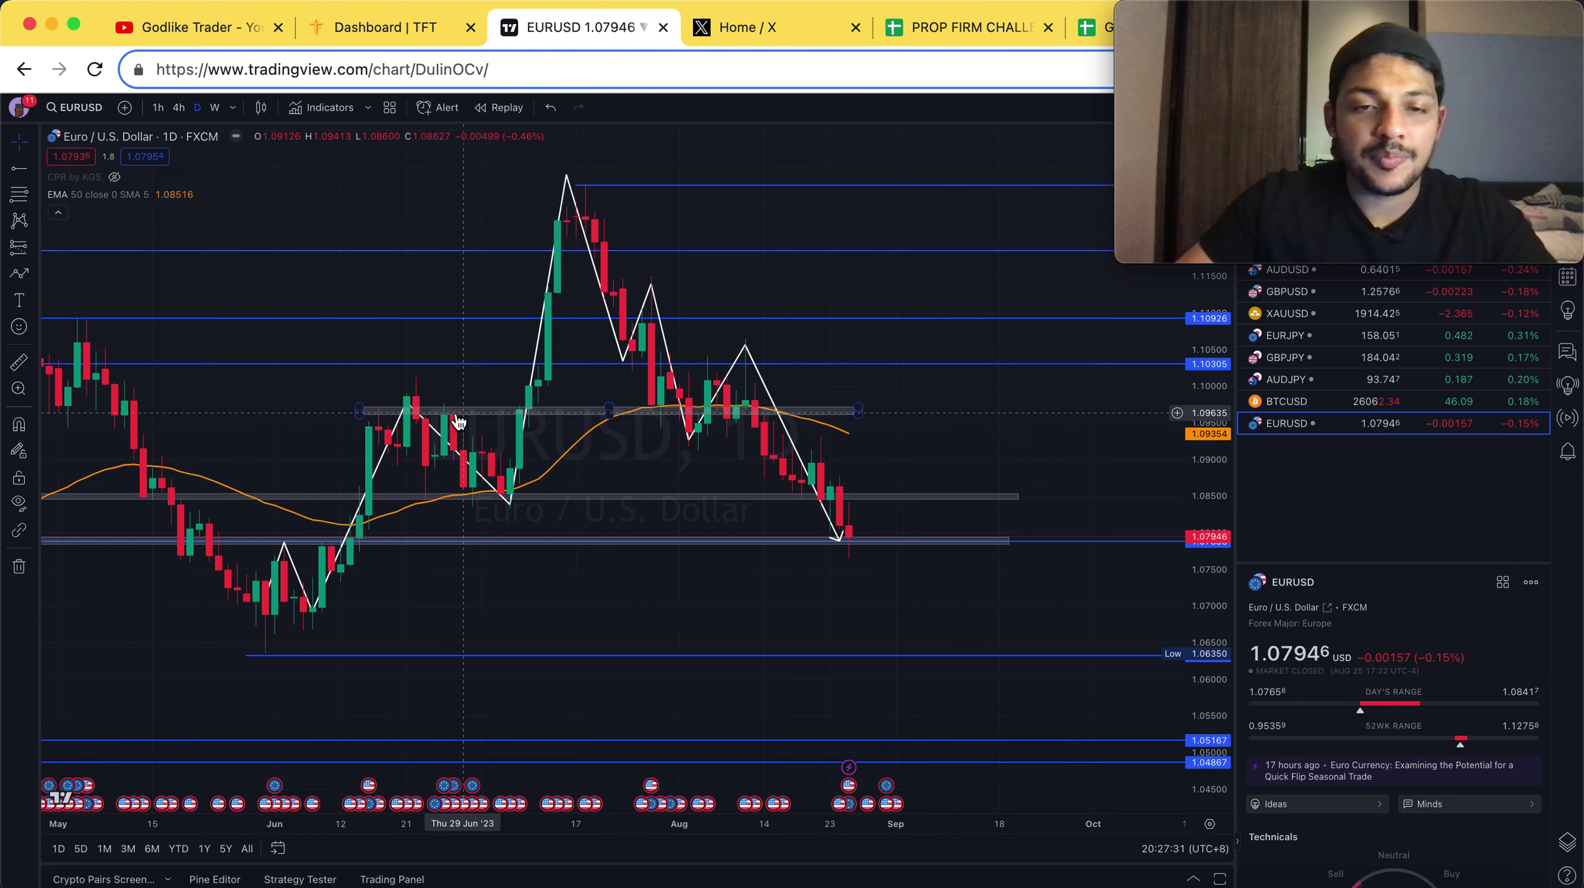
Examine the daily swing structure against the 50 EMA and the marked zones back to early 2023
scroll(449, 420, "down", 2)
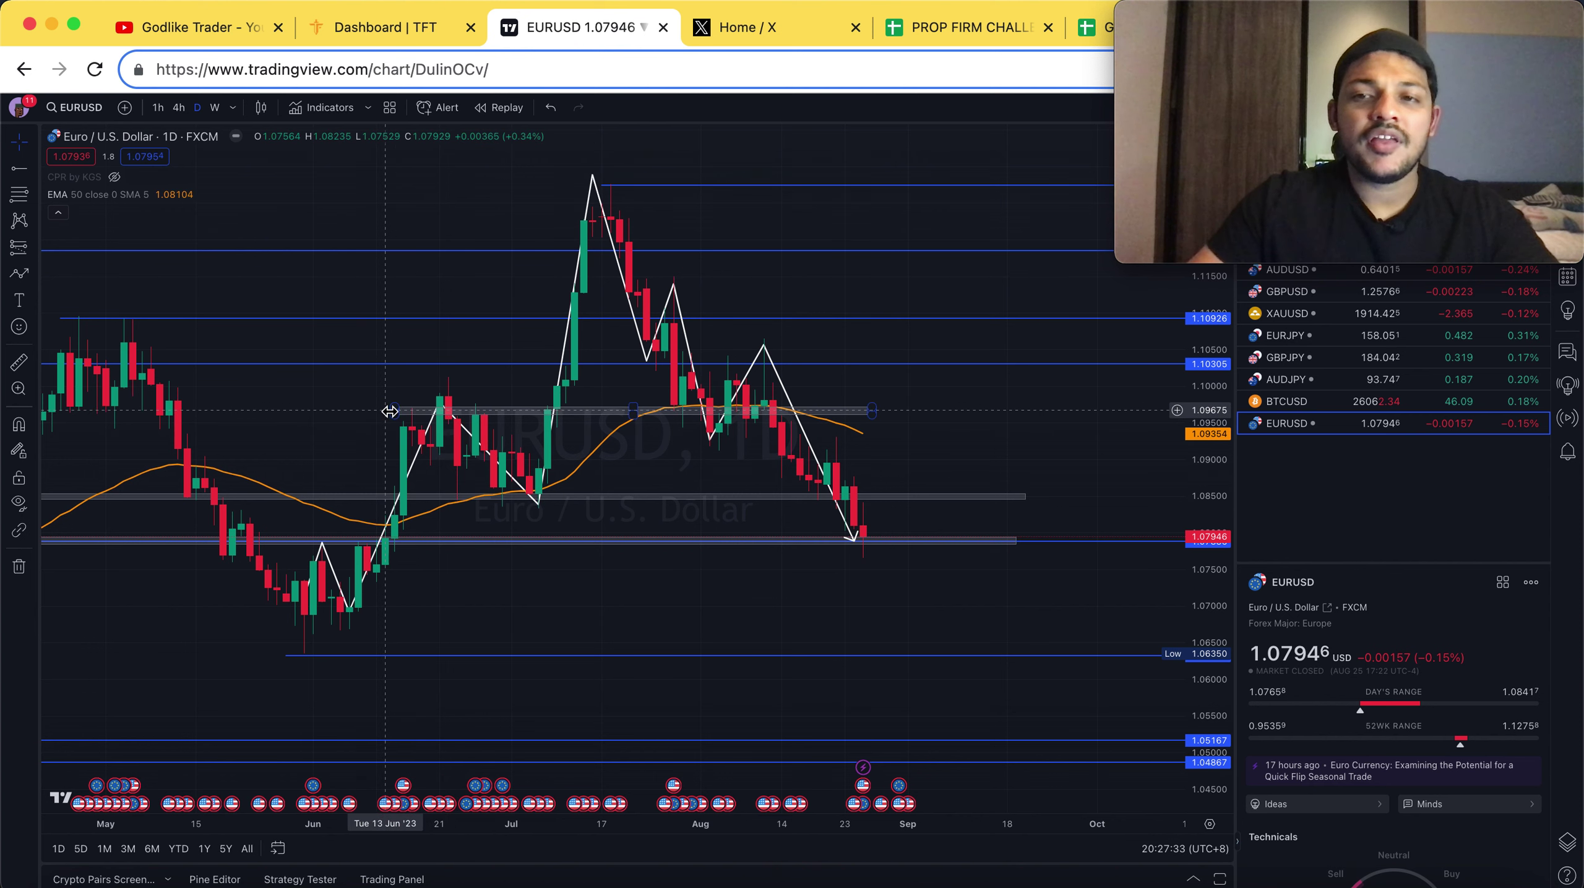
scroll(389, 411, "down", 1)
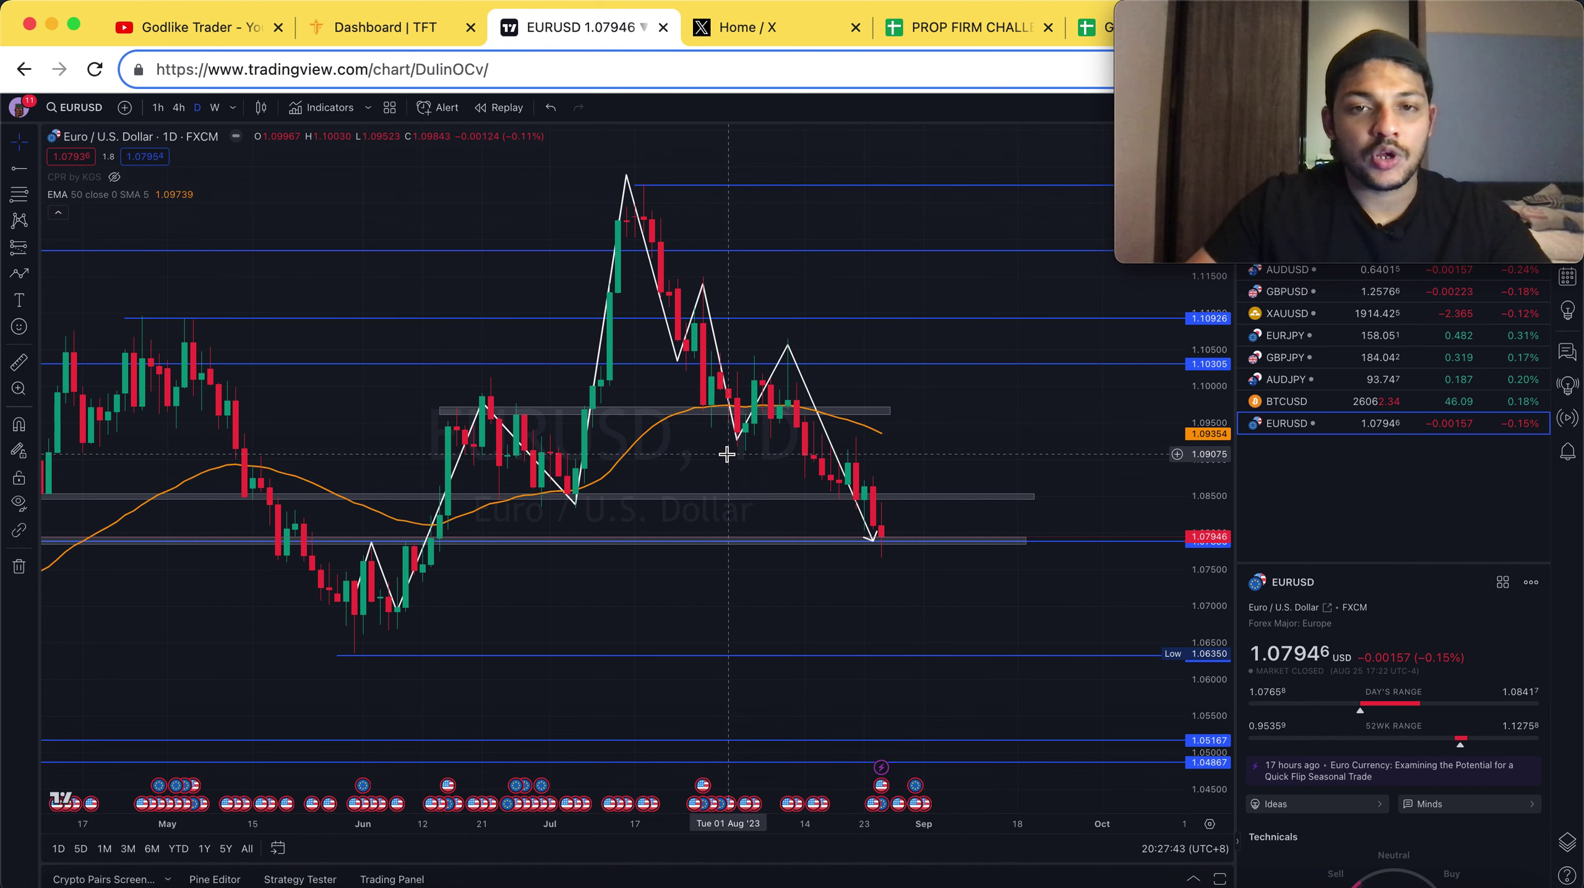
scroll(726, 455, "left", 3)
scroll(726, 455, "left", 3)
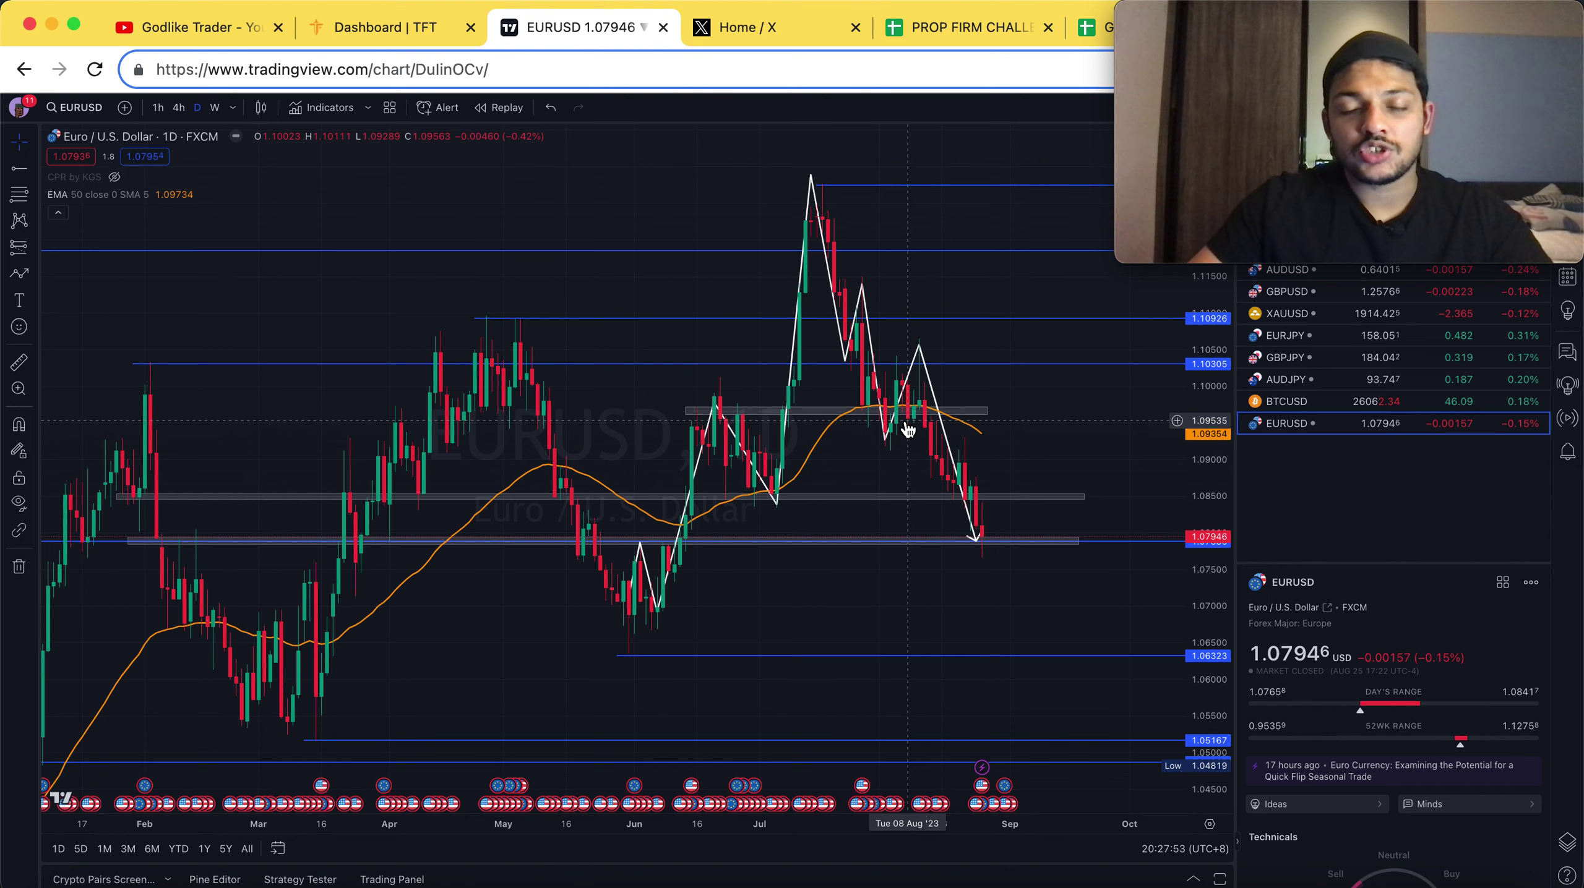
scroll(907, 430, "up", 2)
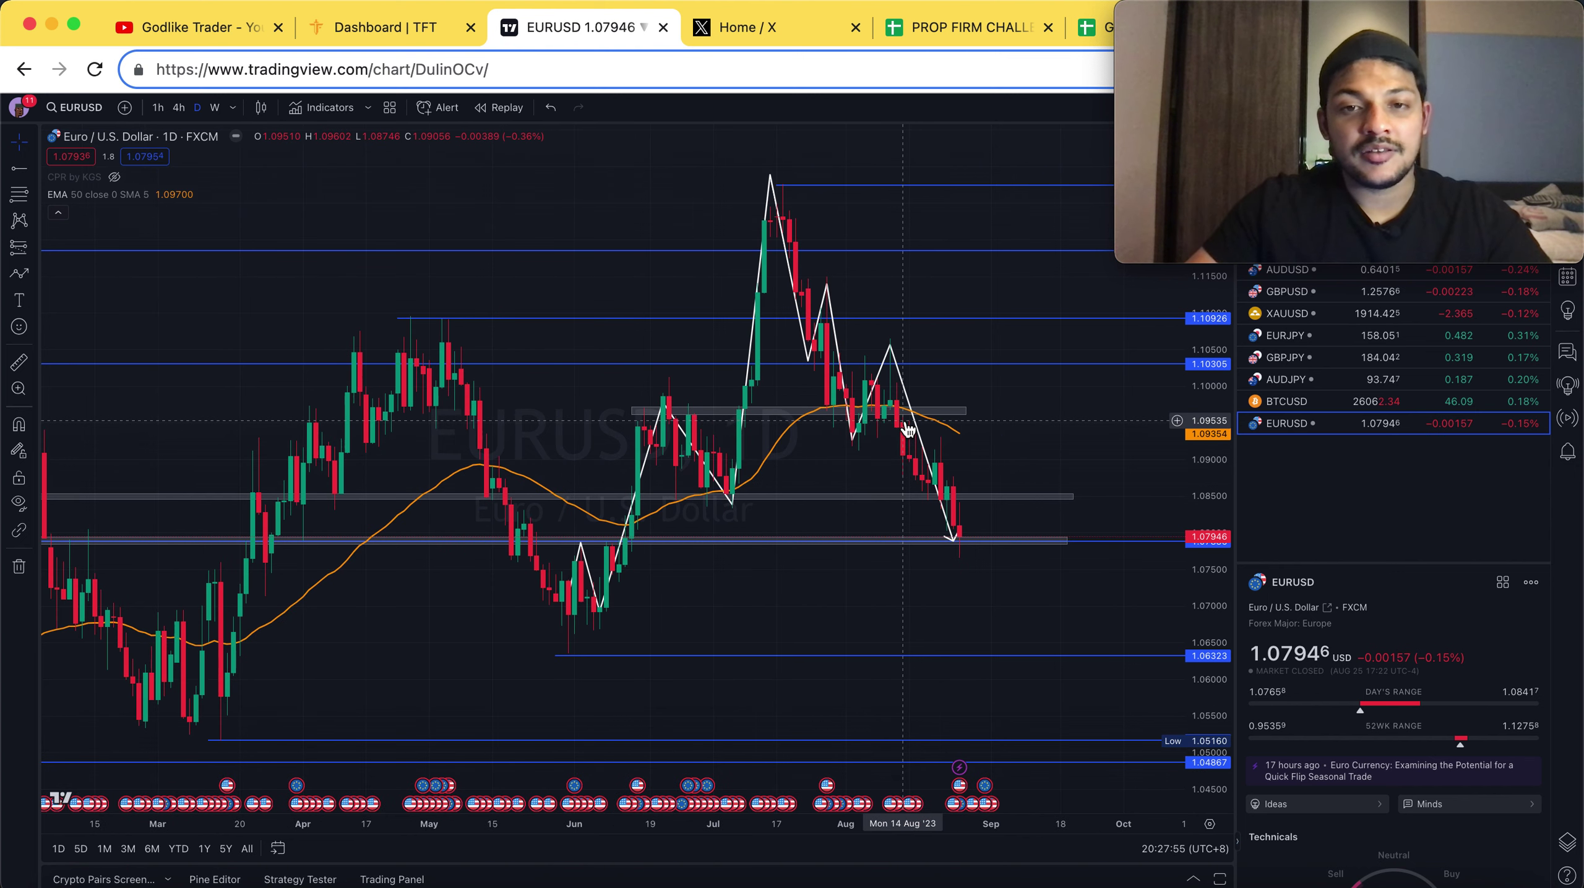
scroll(1026, 387, "up", 4)
scroll(1026, 386, "up", 2)
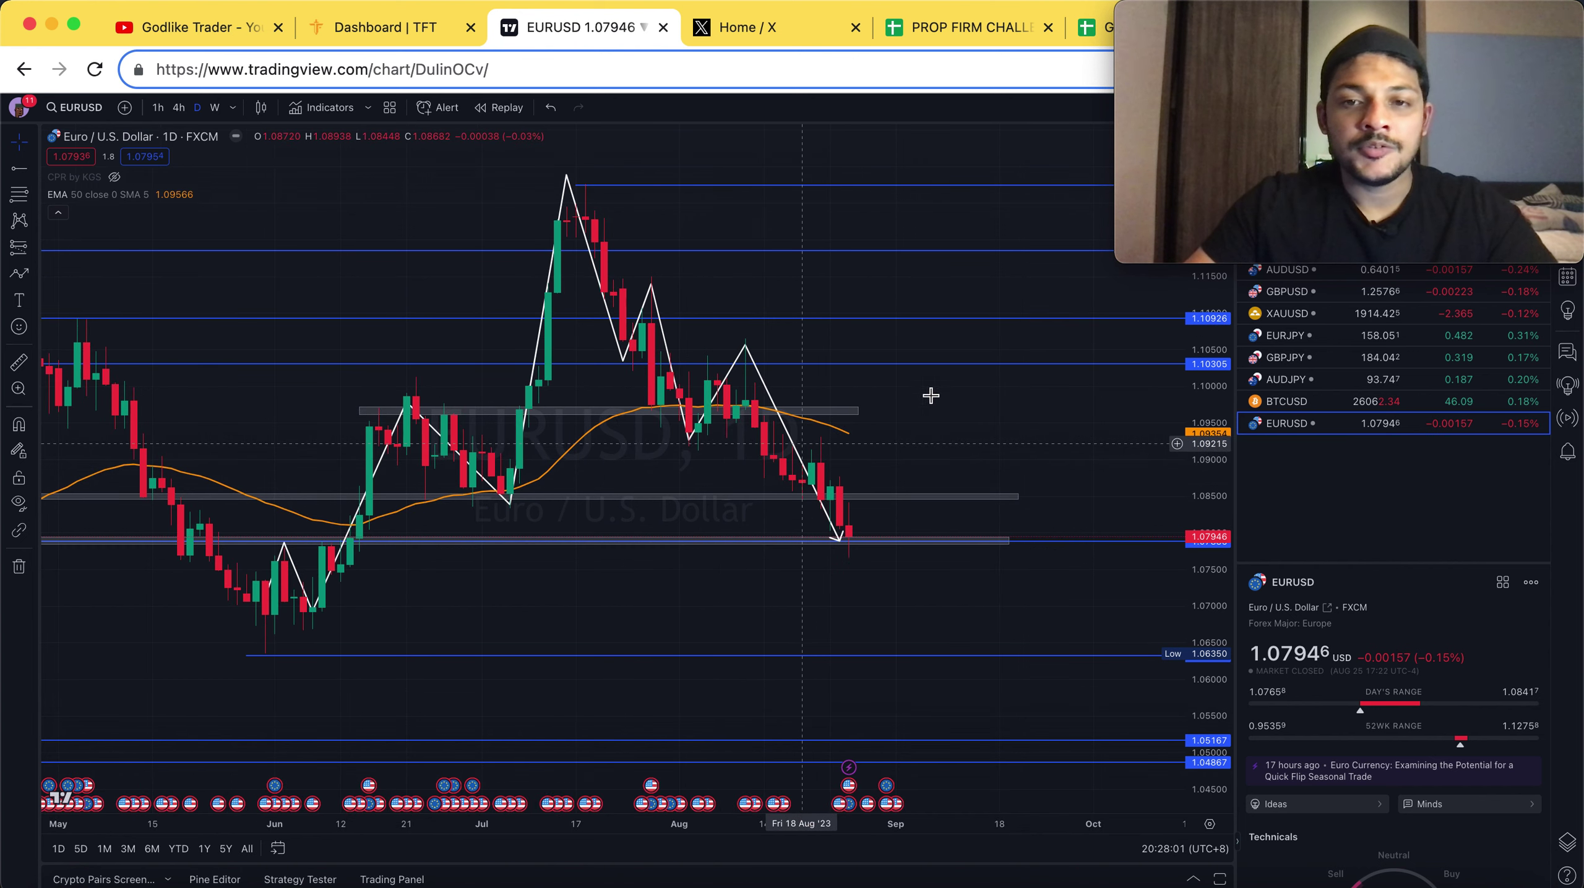
Move the "Weekly Bullish, Daily Bearish, 4hr Bearish" note closer to the latest candles at about 30 August 2023, 1.100, and delete the zigzag path
left_click_drag(933, 505, 657, 635)
left_click_drag(651, 524, 667, 495)
scroll(865, 491, "right", 10)
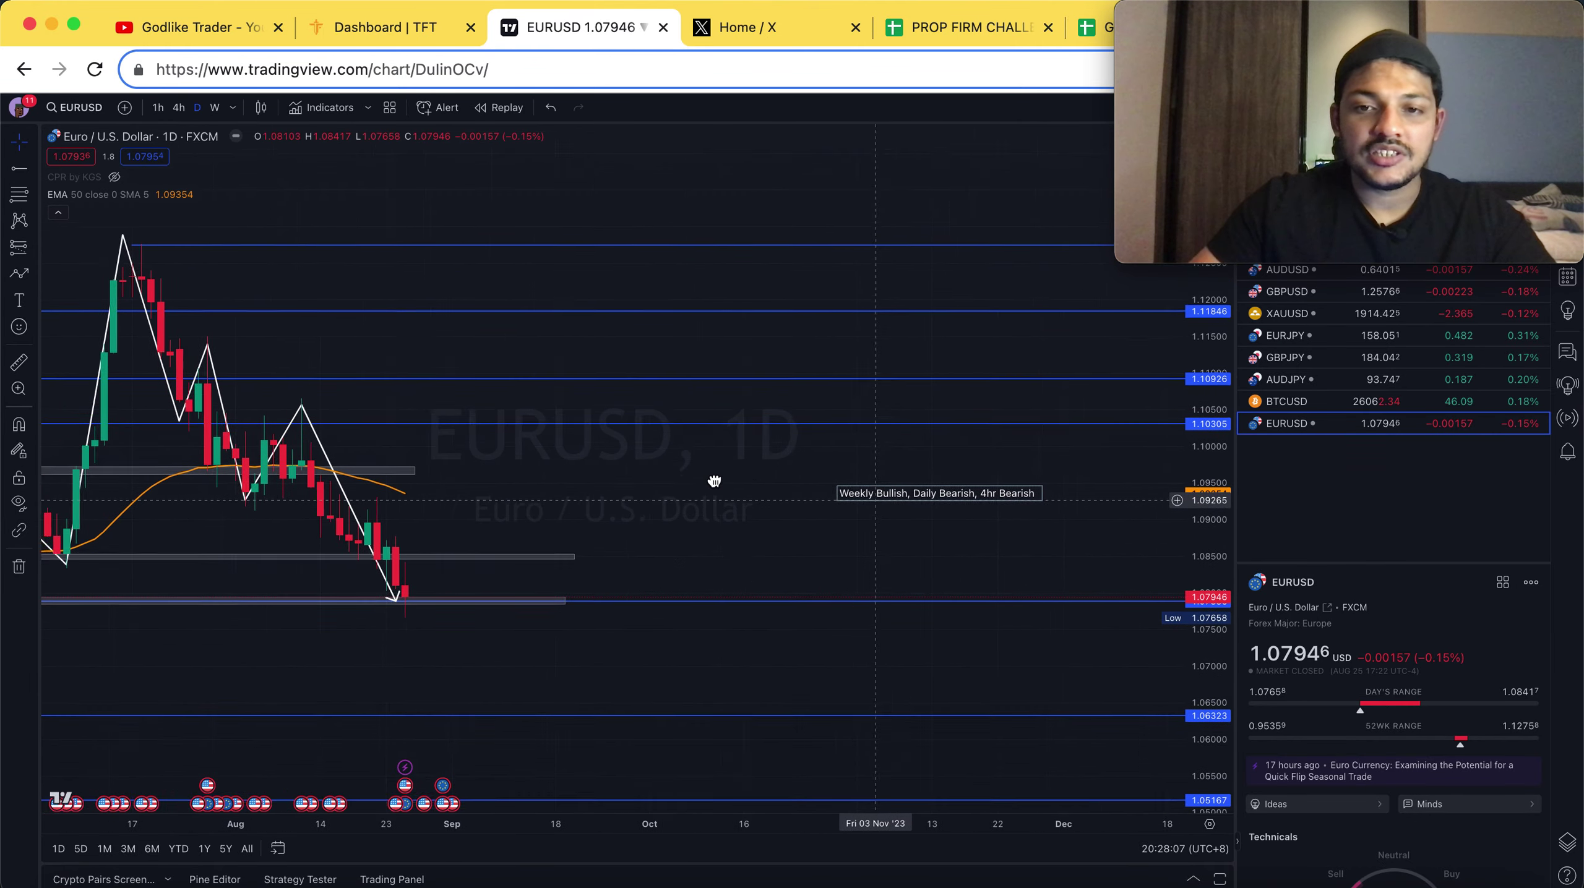
left_click(710, 473)
left_click_drag(710, 473, 305, 423)
scroll(947, 505, "left", 10)
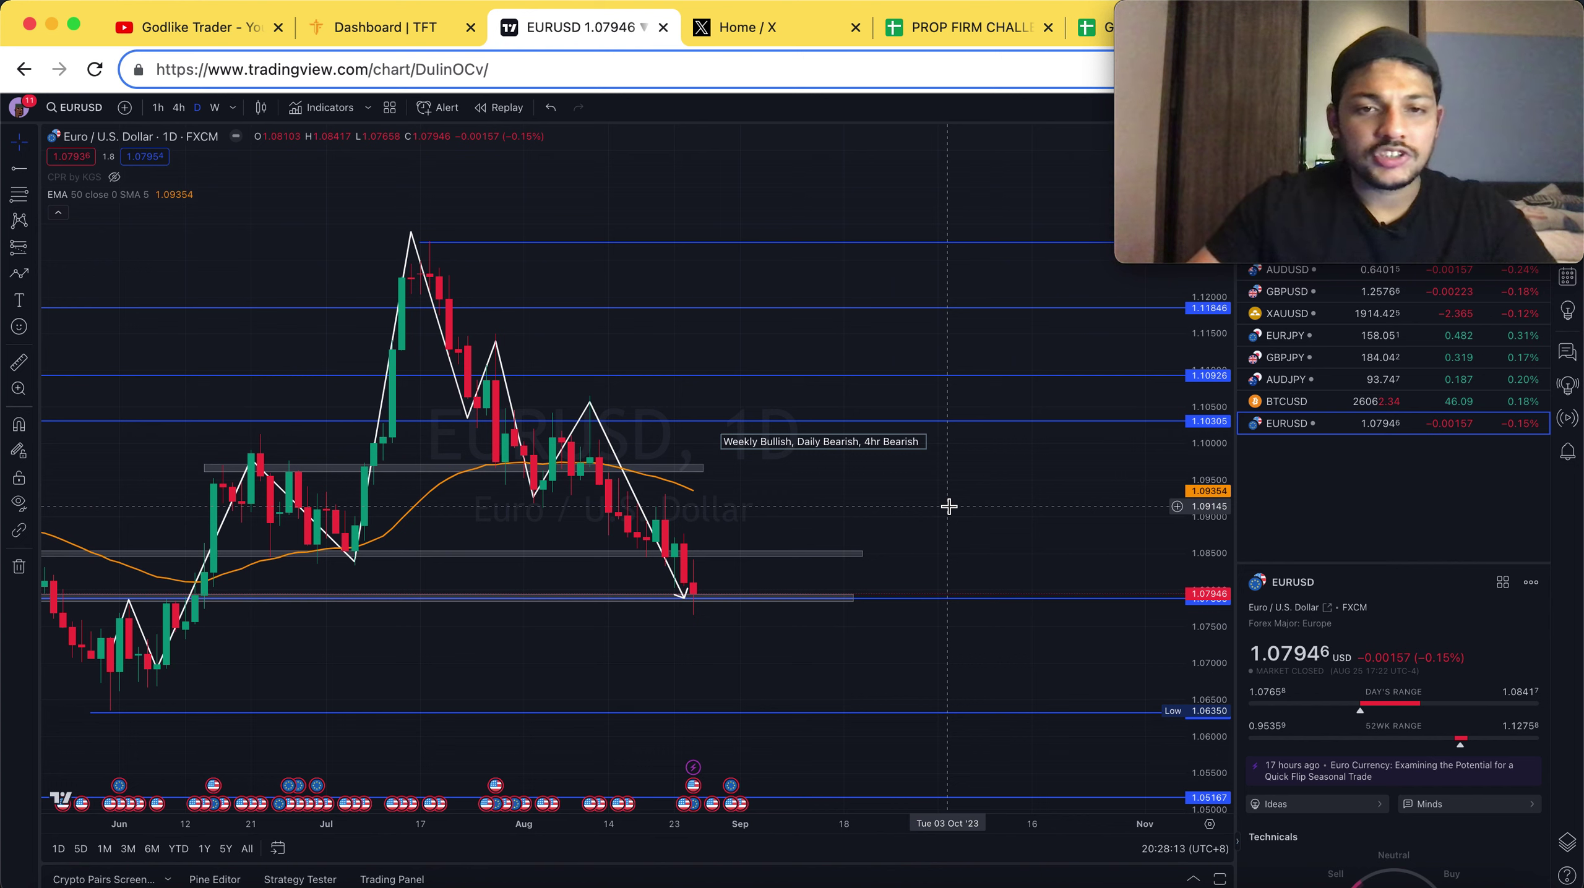
left_click(591, 408)
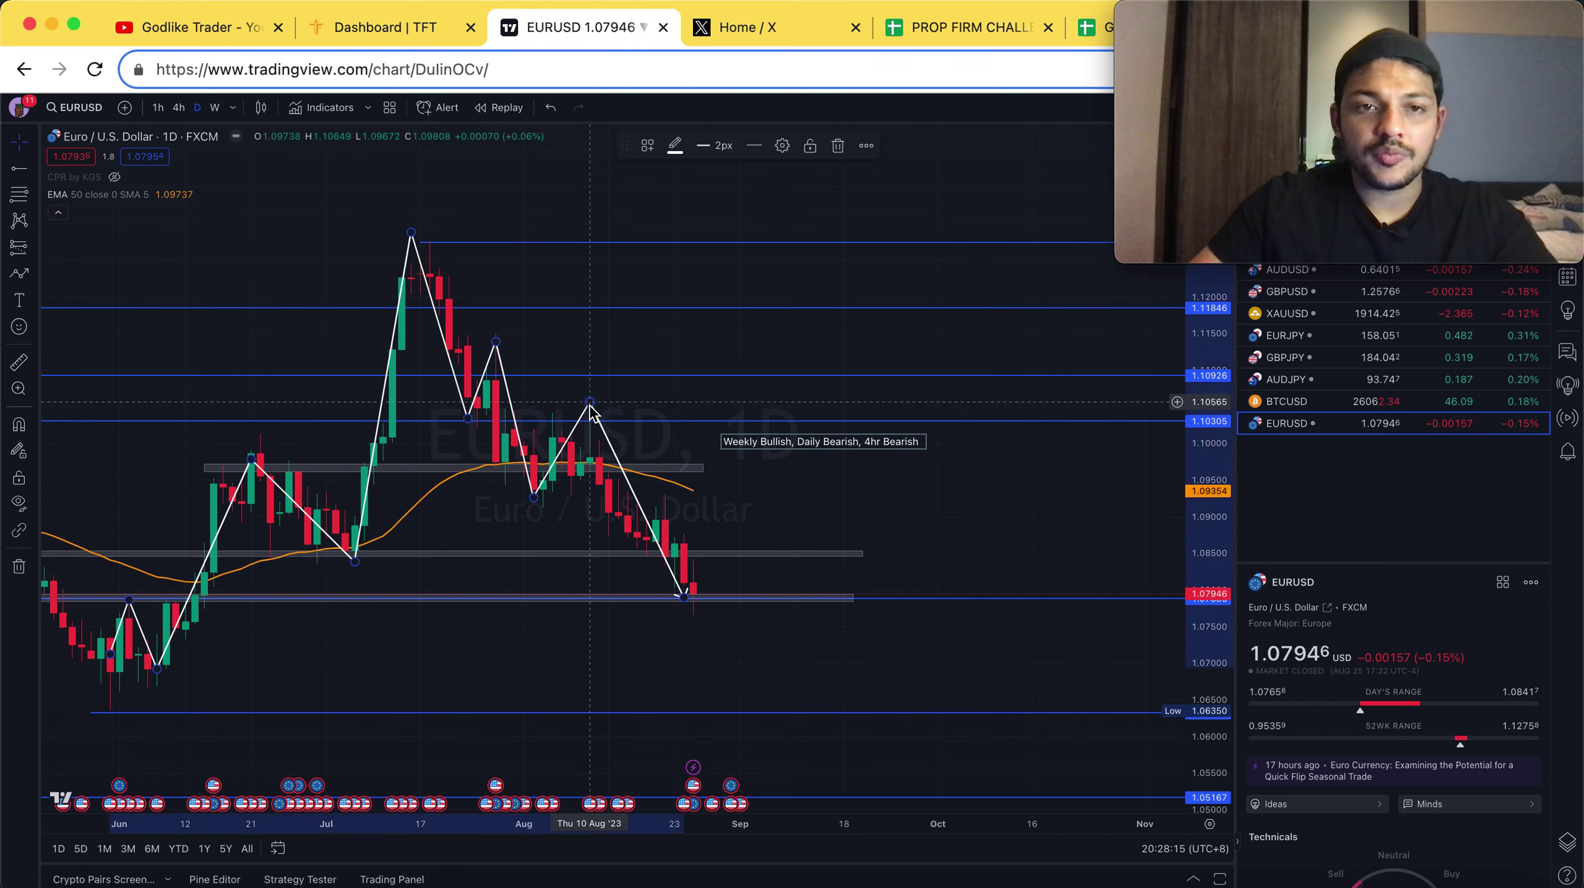
left_click(838, 145)
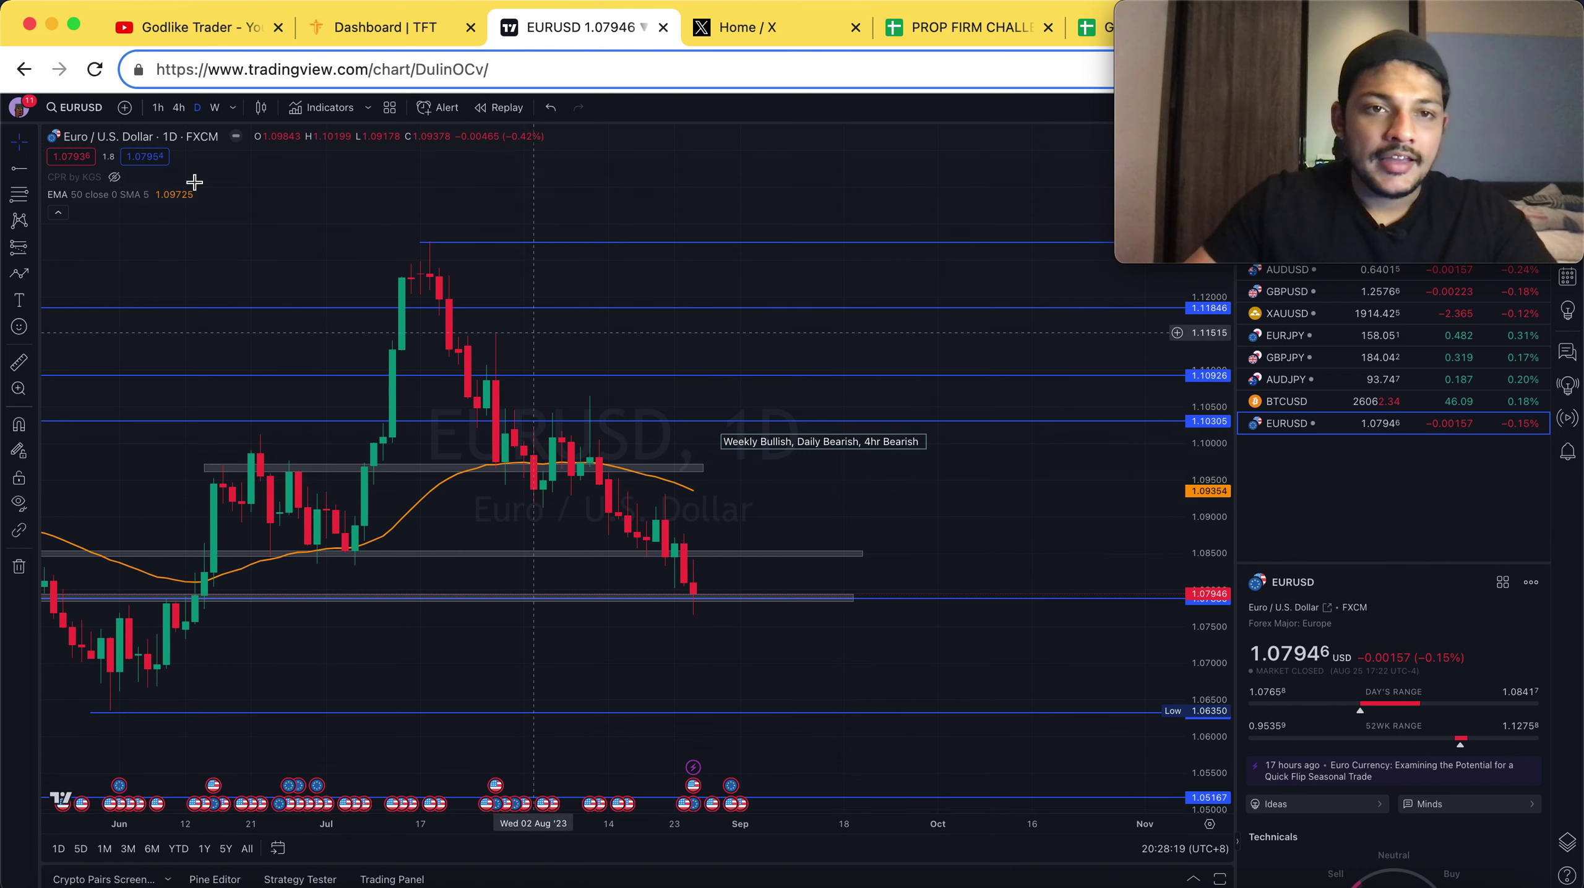
Switch EURUSD to the 4-hour timeframe and examine price action since the July high relative to the 50 EMA
left_click(181, 108)
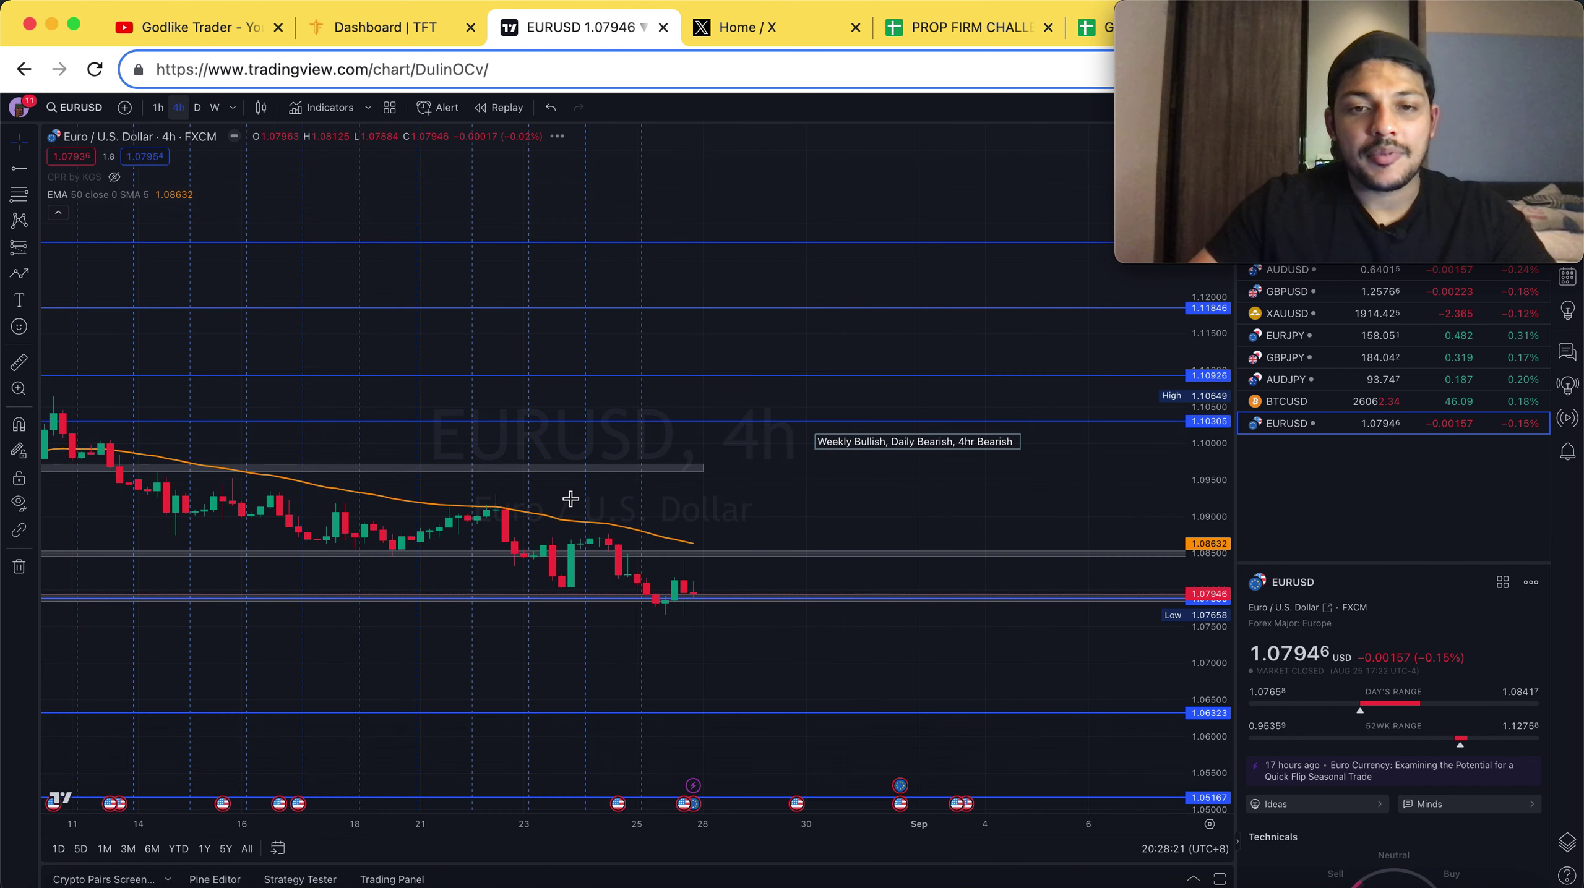
scroll(824, 670, "down", 5)
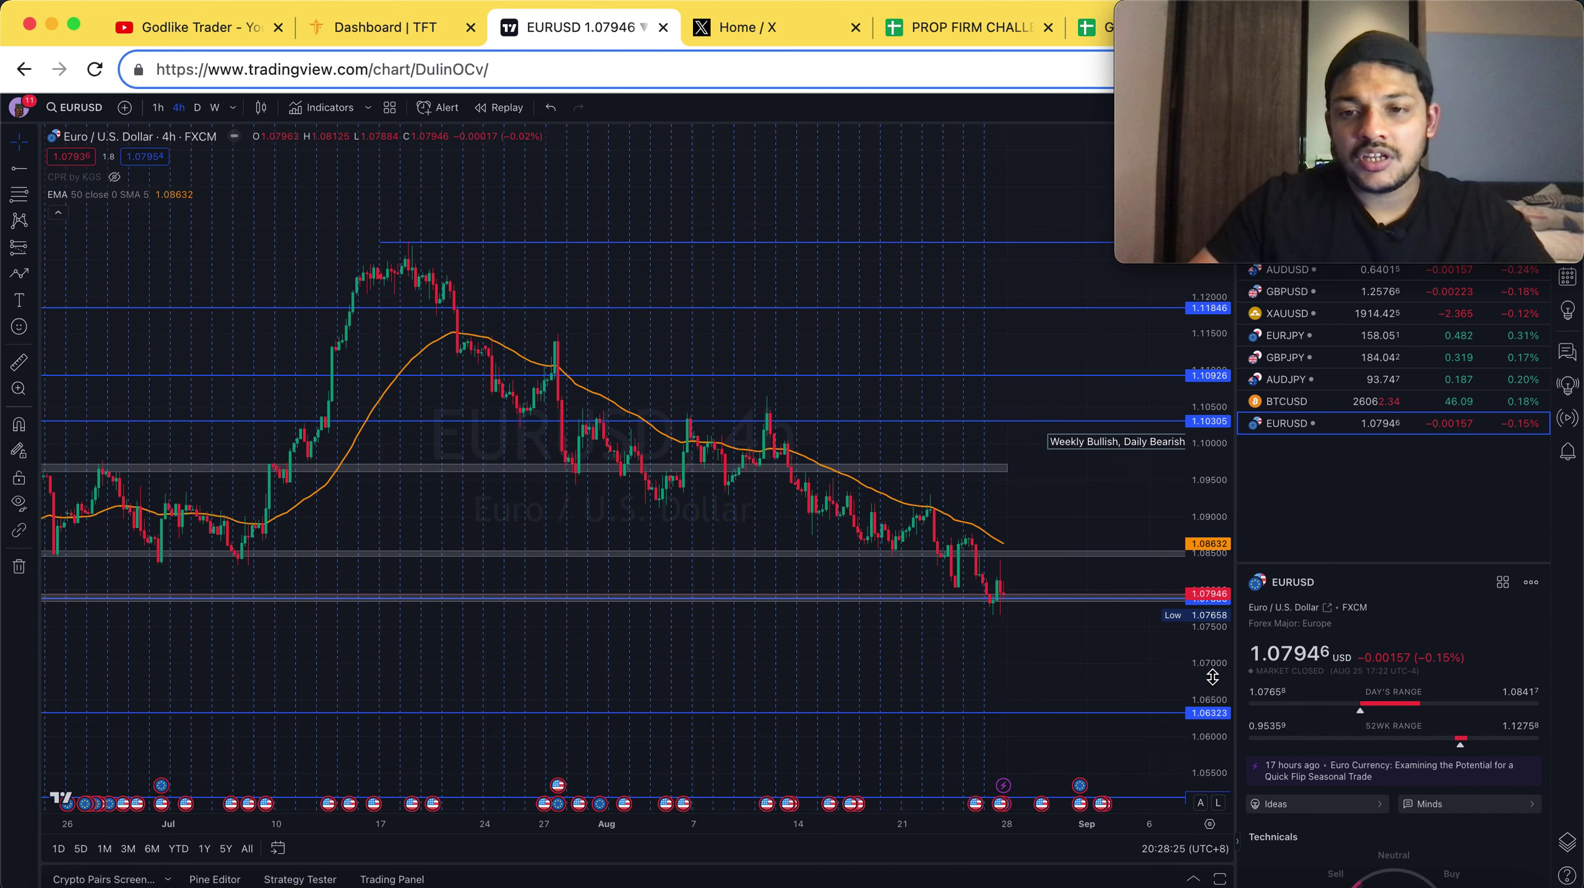
left_click_drag(1210, 672, 1134, 512)
scroll(820, 484, "up", 3)
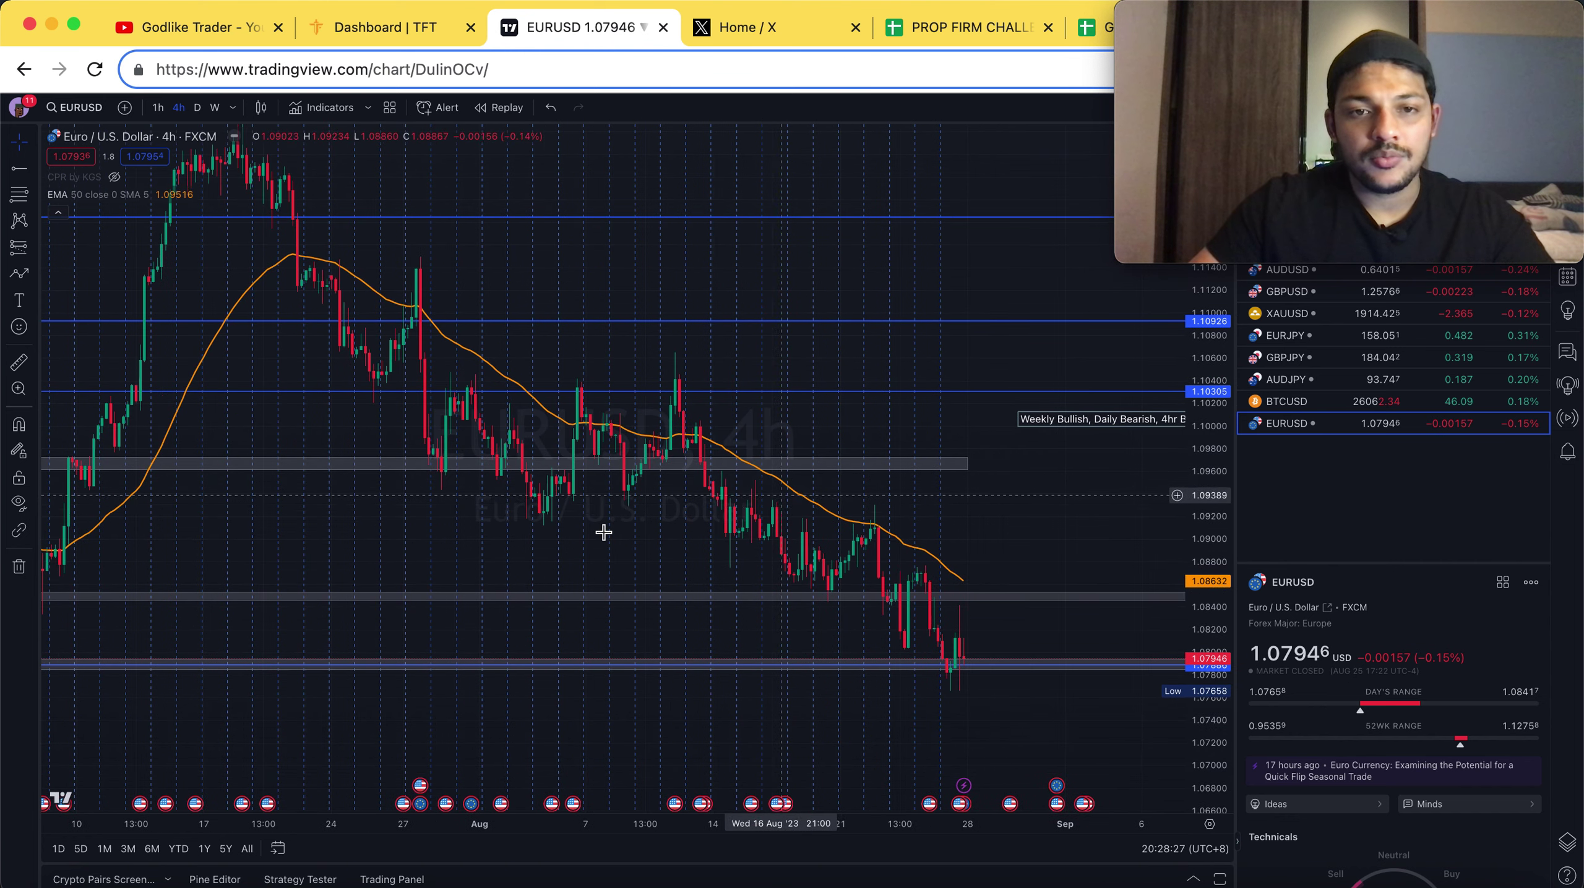
scroll(605, 536, "up", 1)
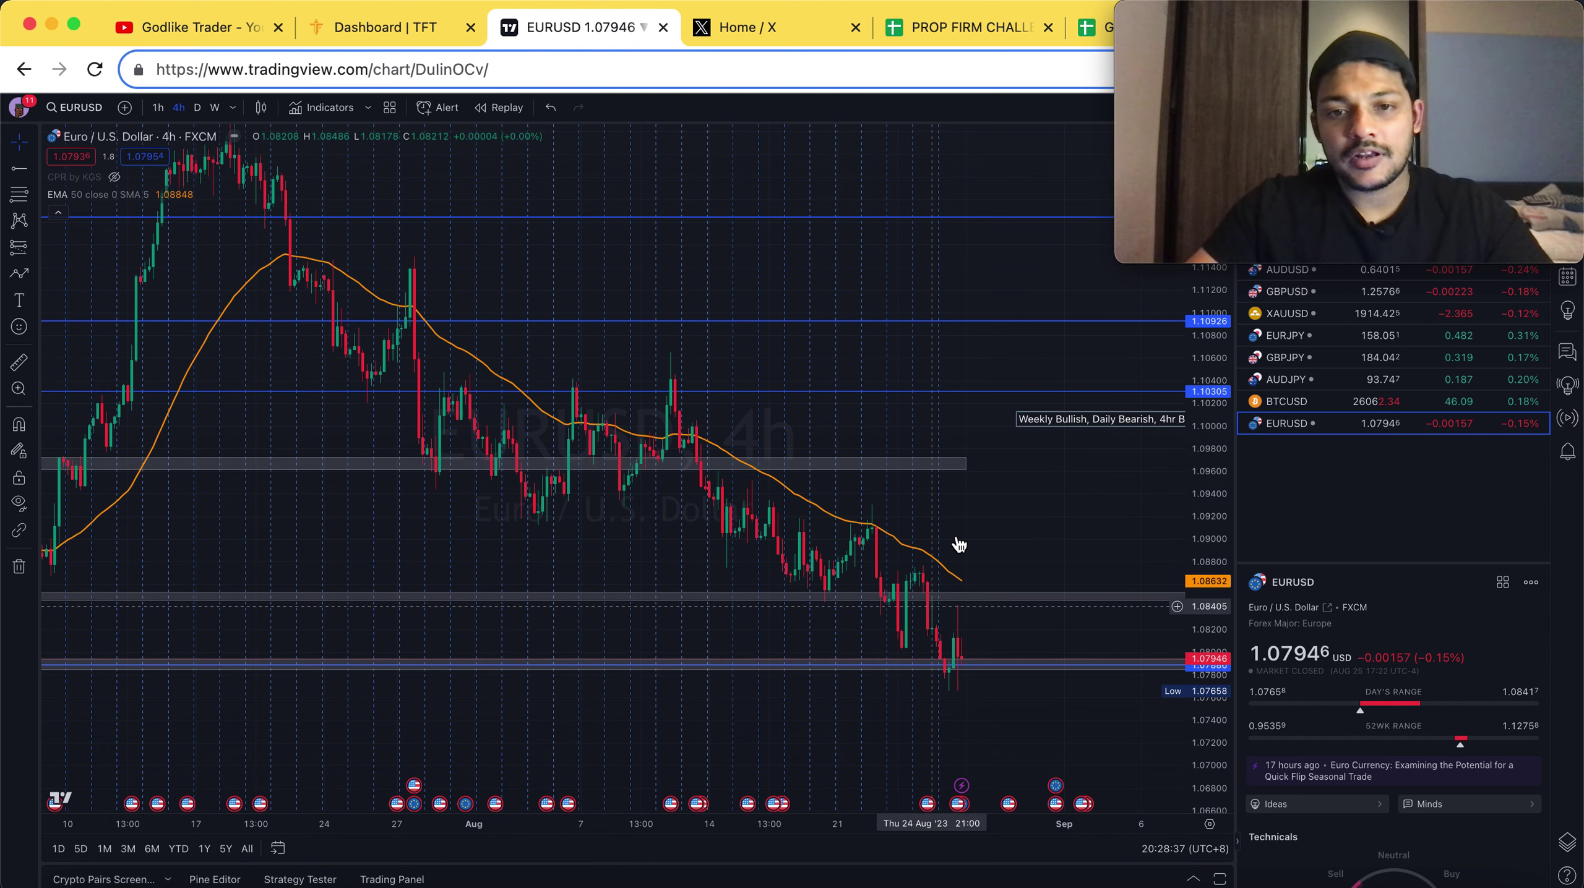
scroll(958, 544, "up", 5)
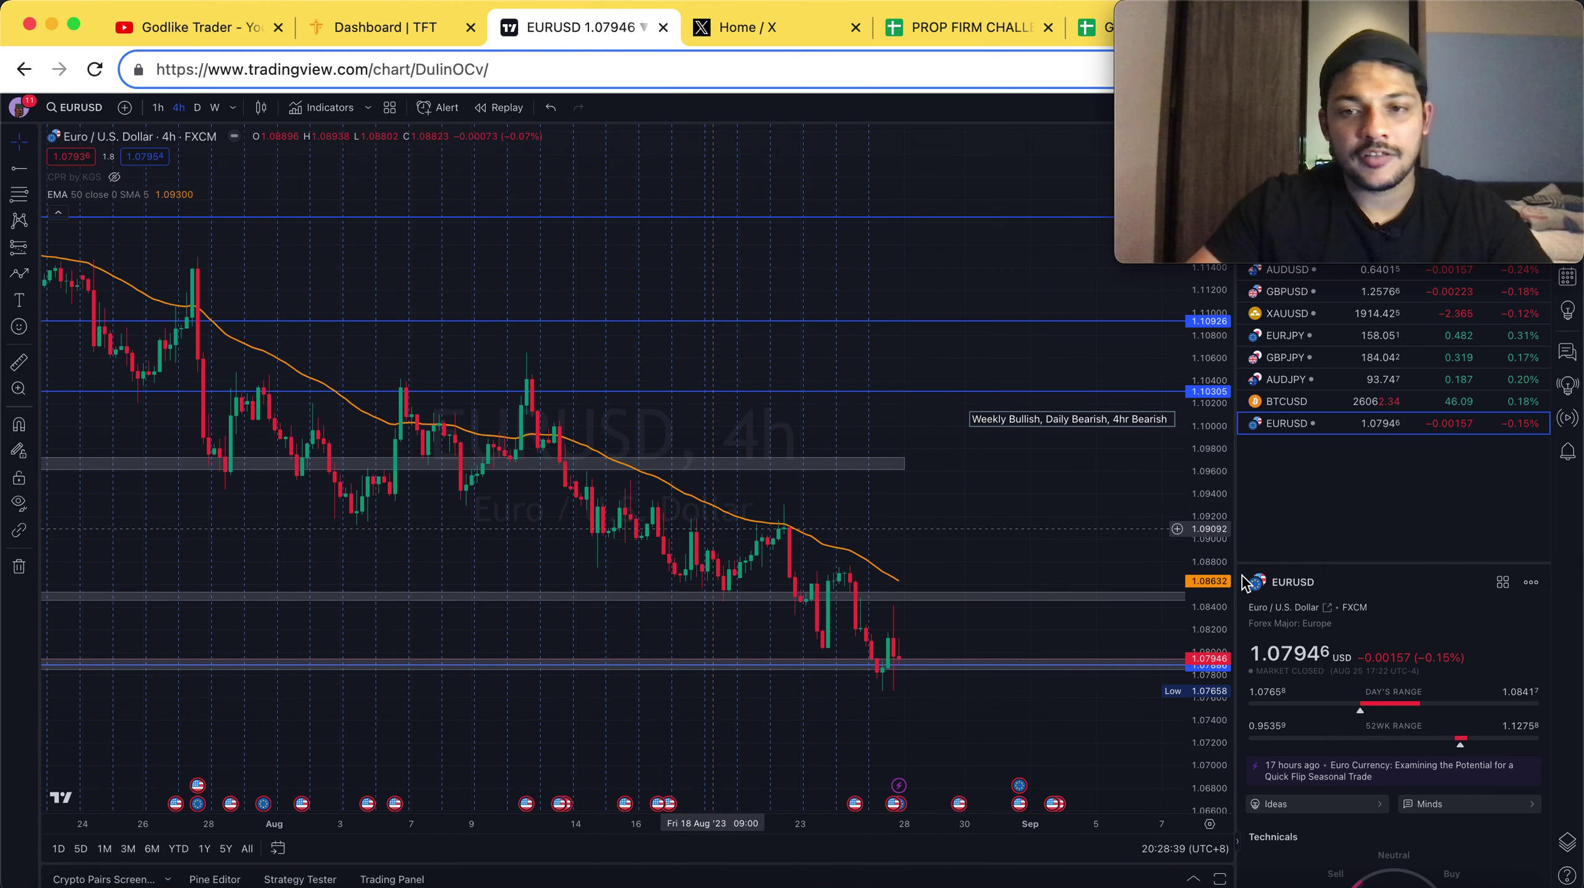
left_click_drag(1221, 661, 1045, 520)
scroll(990, 527, "up", 5)
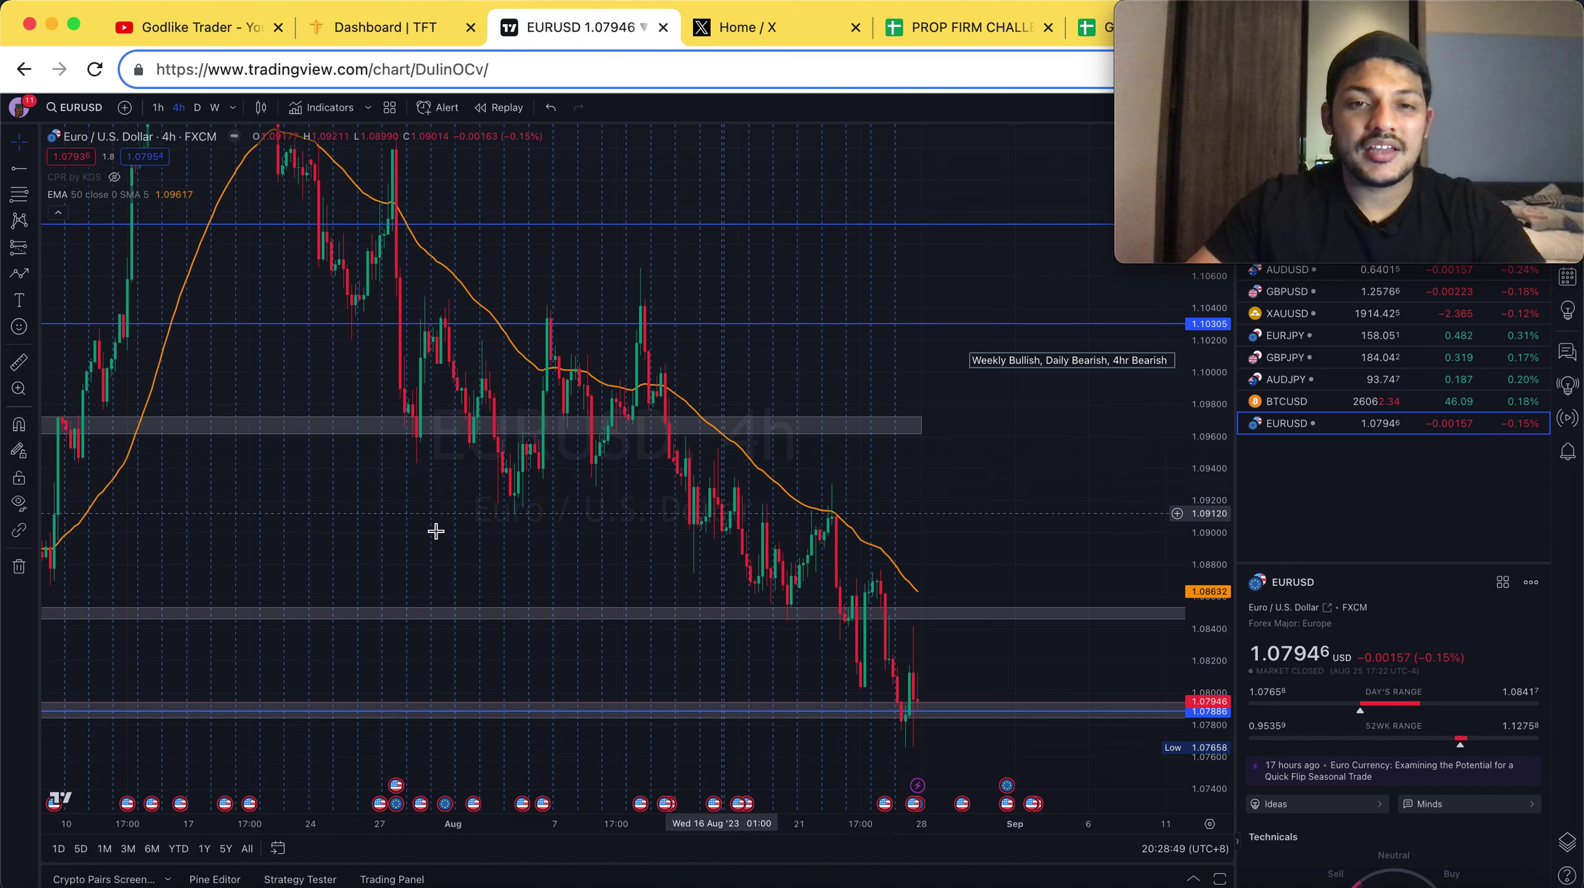
Examine the August 4-hour candles around the 50 EMA, the zone near 1.085 and the 1.07886 level
left_click_drag(473, 531, 613, 529)
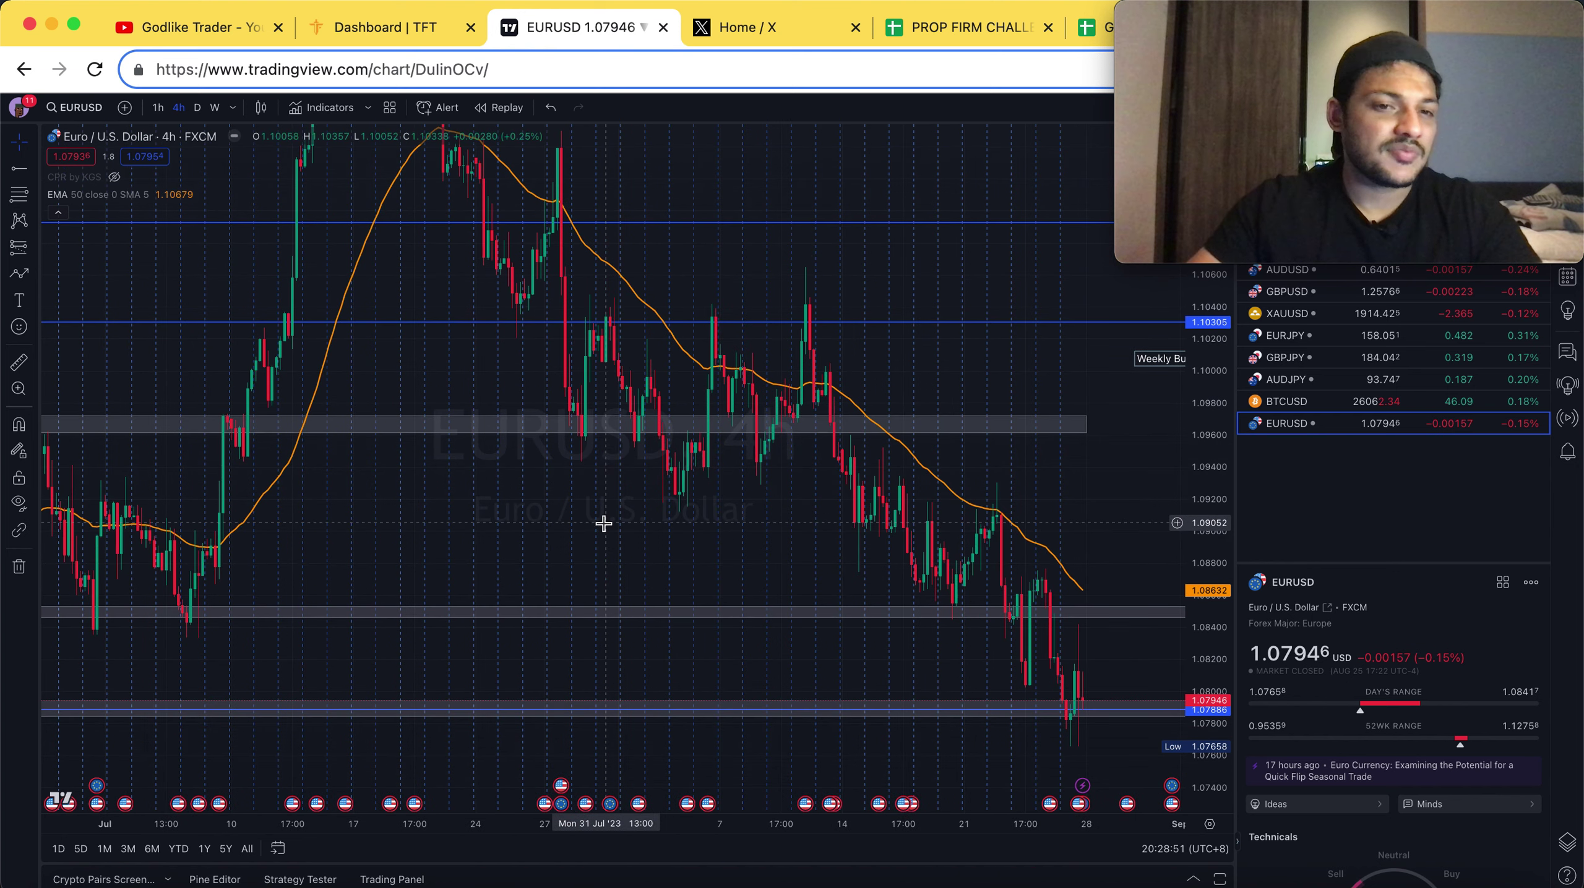
scroll(602, 524, "right", 5)
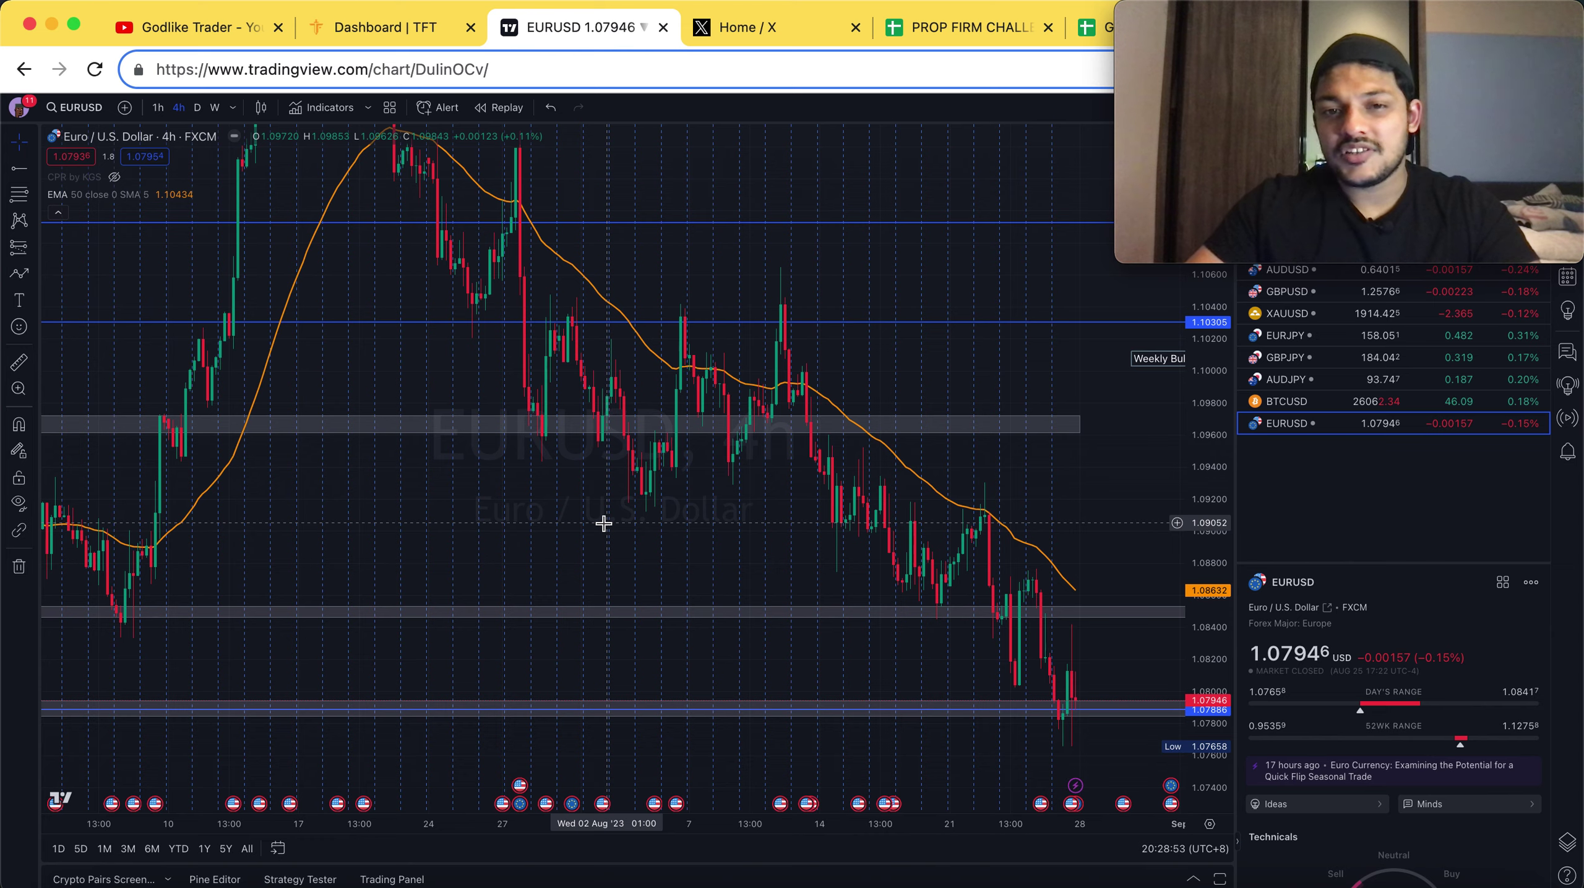
left_click_drag(658, 566, 452, 529)
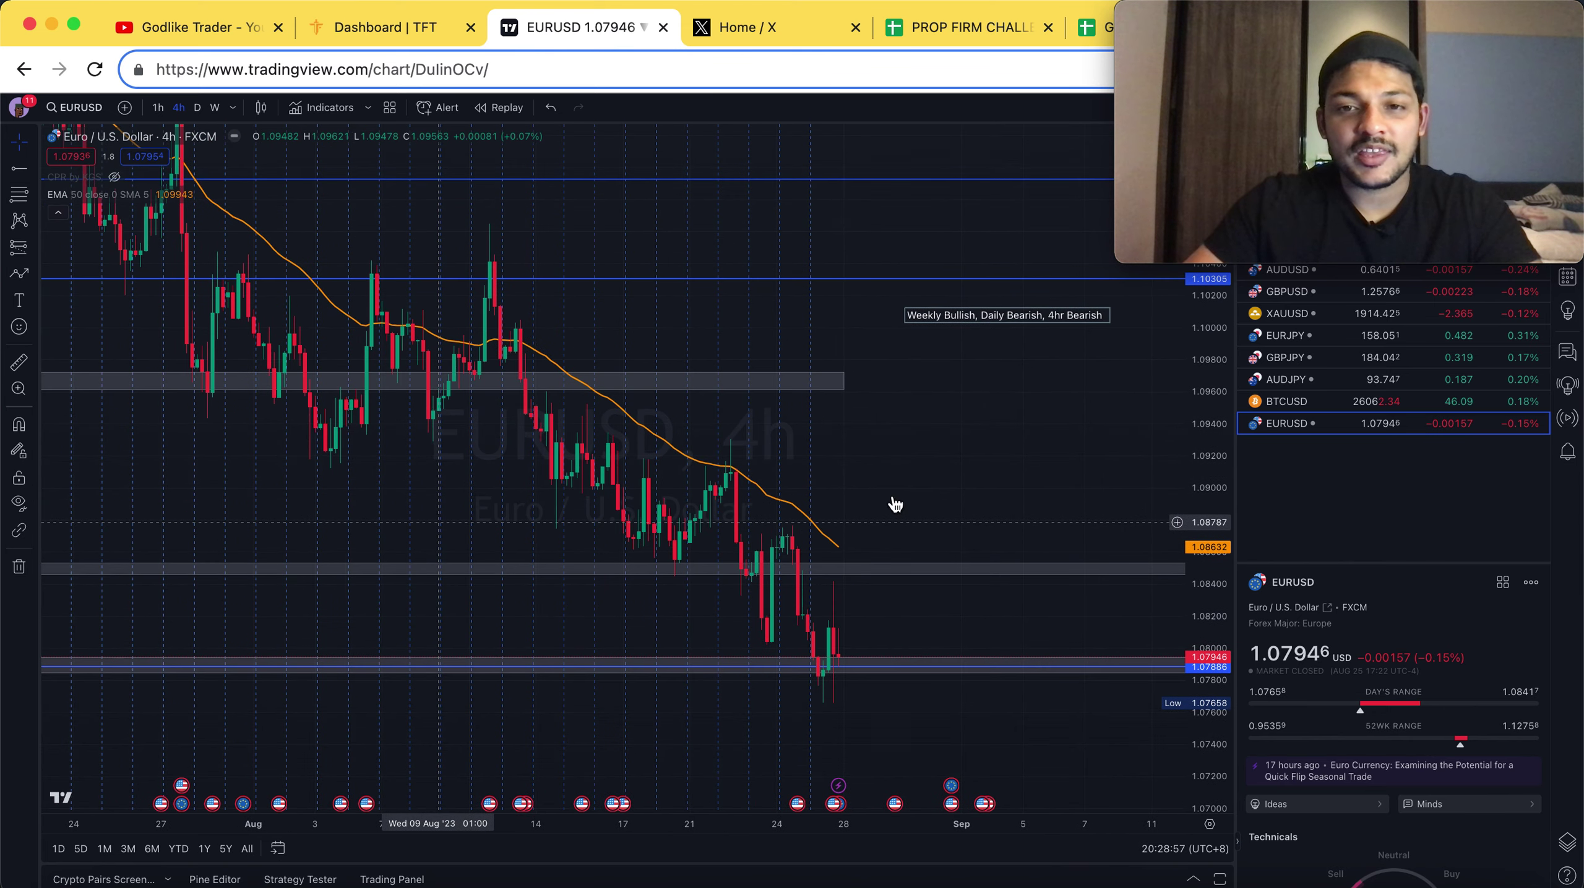
scroll(1007, 461, "right", 2)
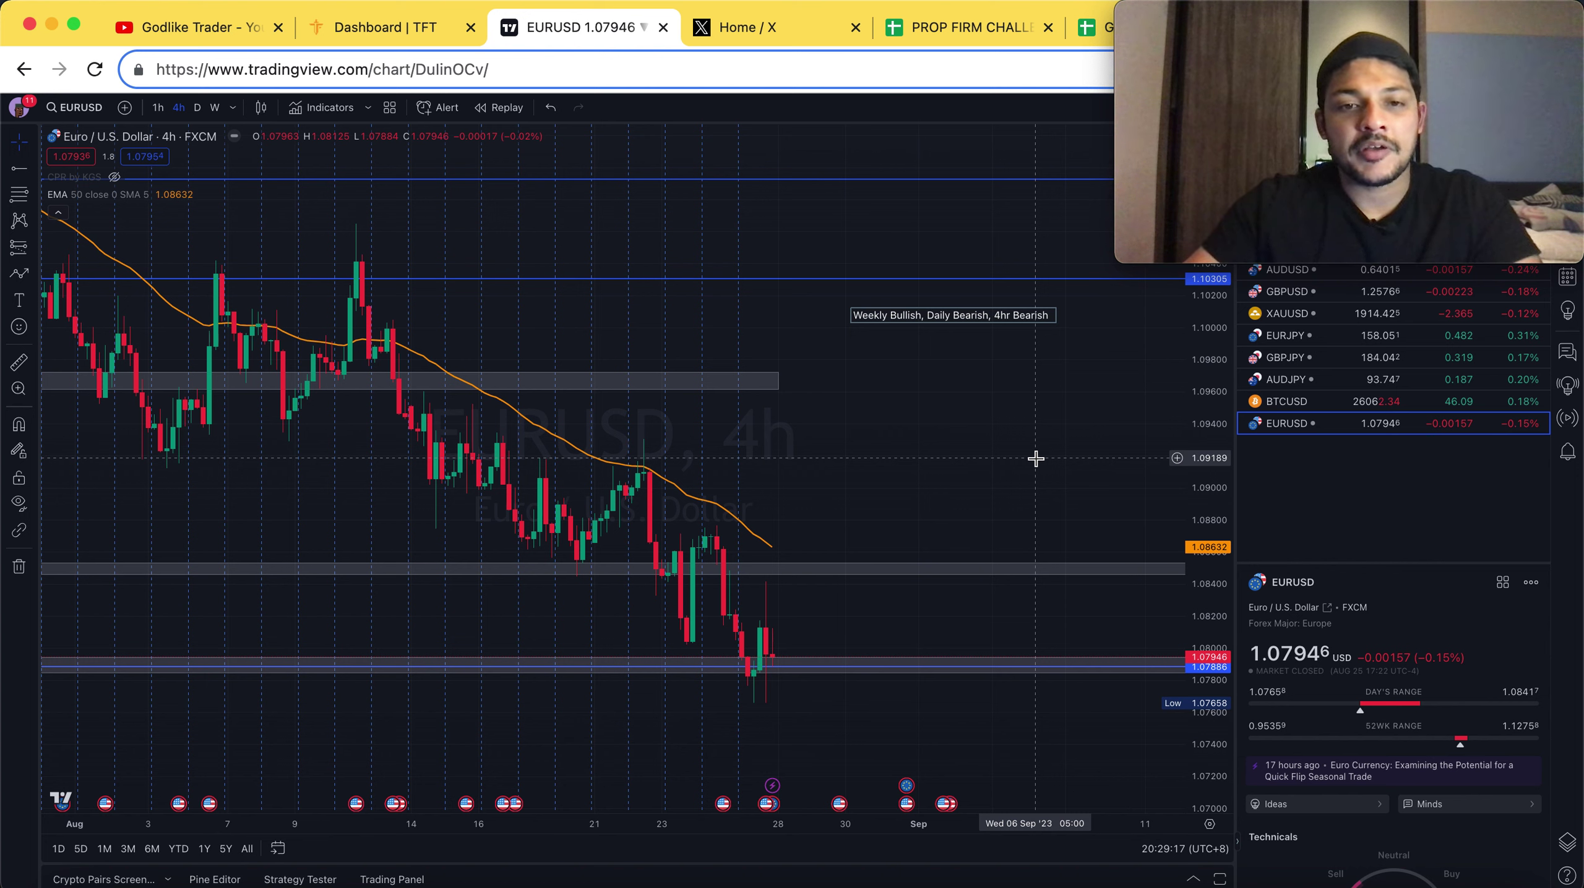
scroll(1036, 459, "down", 1)
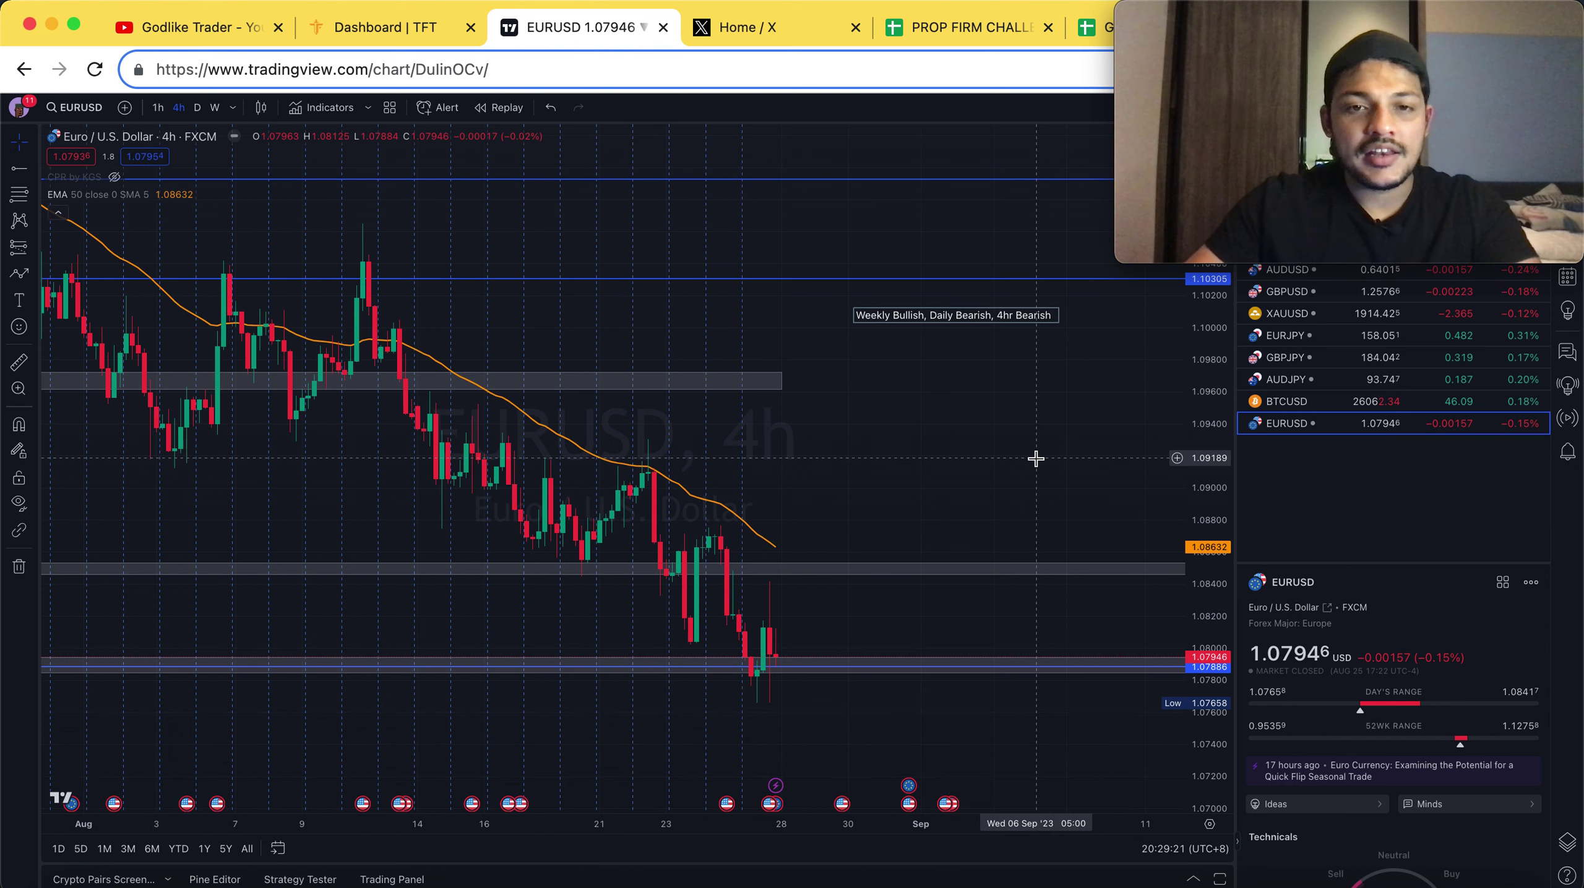
scroll(1036, 458, "down", 2)
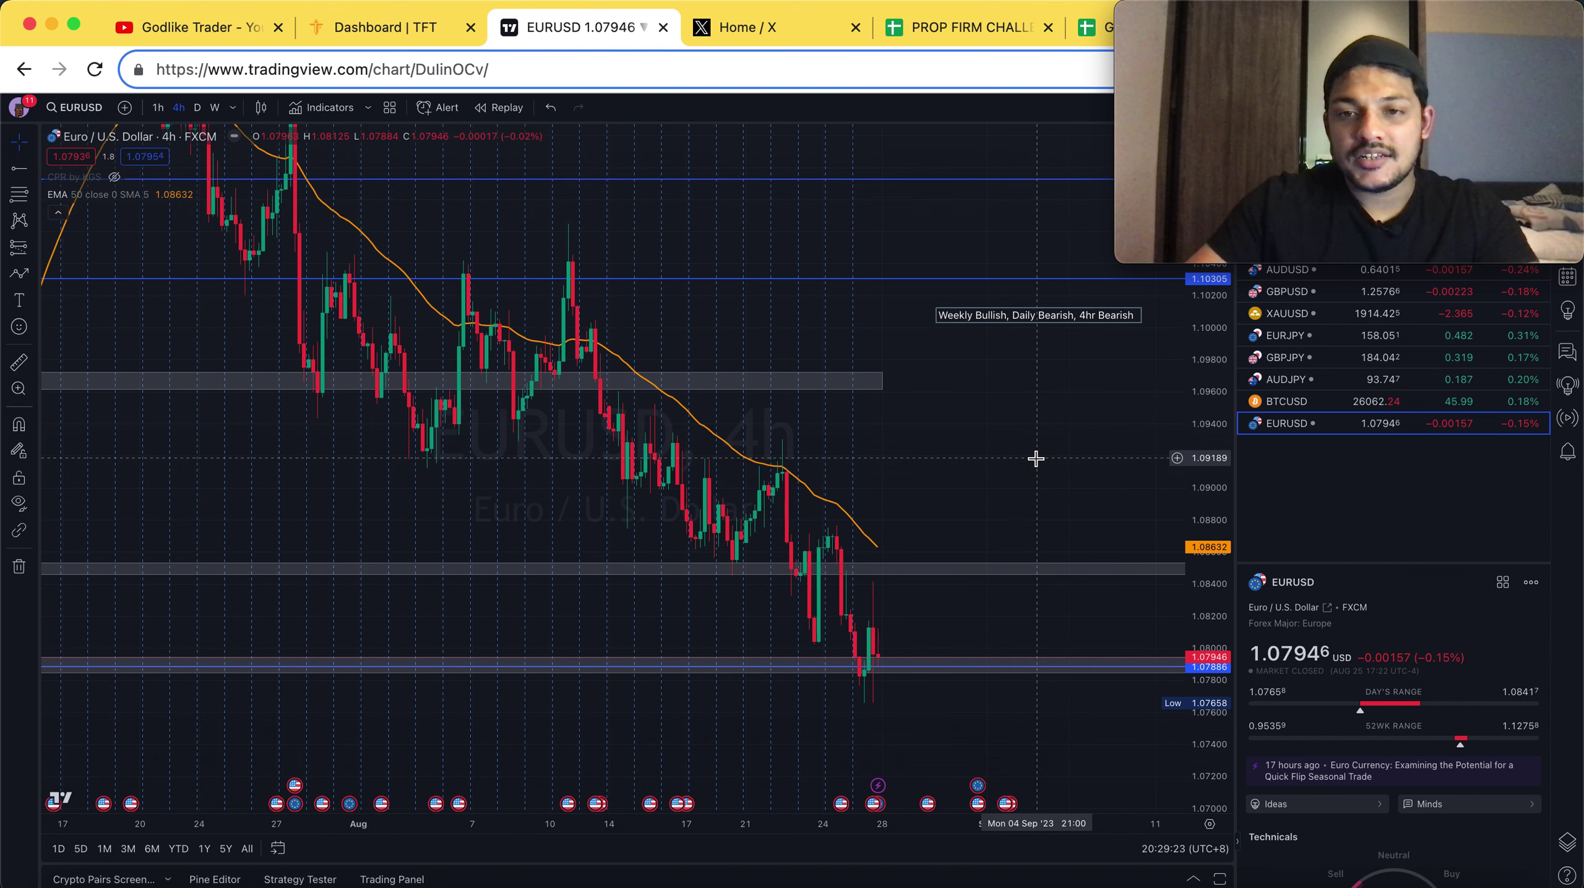
scroll(1036, 459, "up", 1)
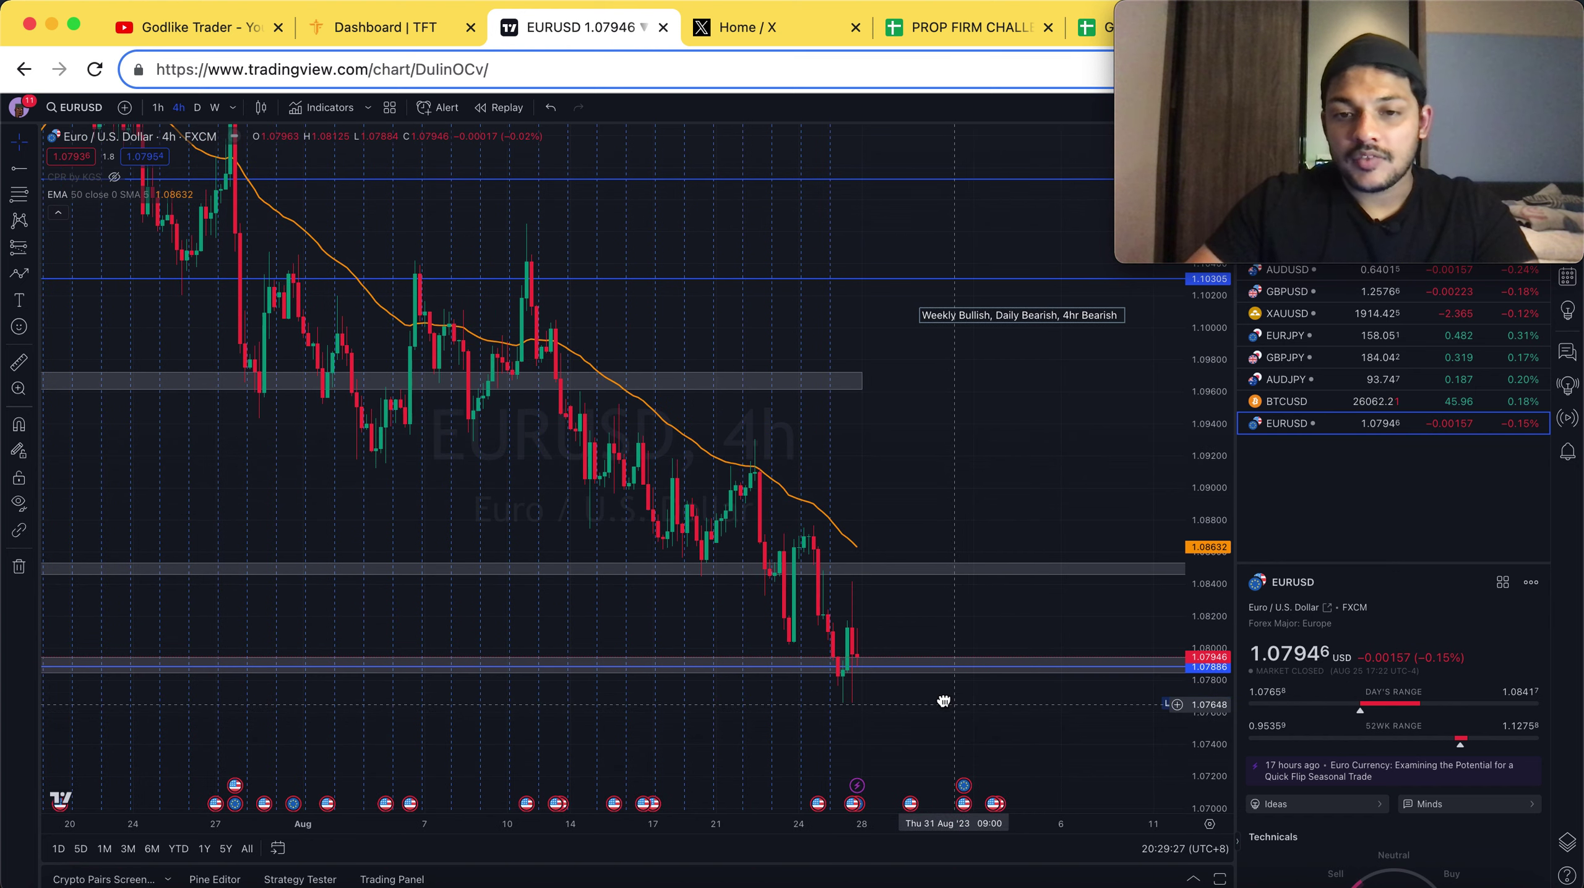
left_click_drag(943, 701, 918, 656)
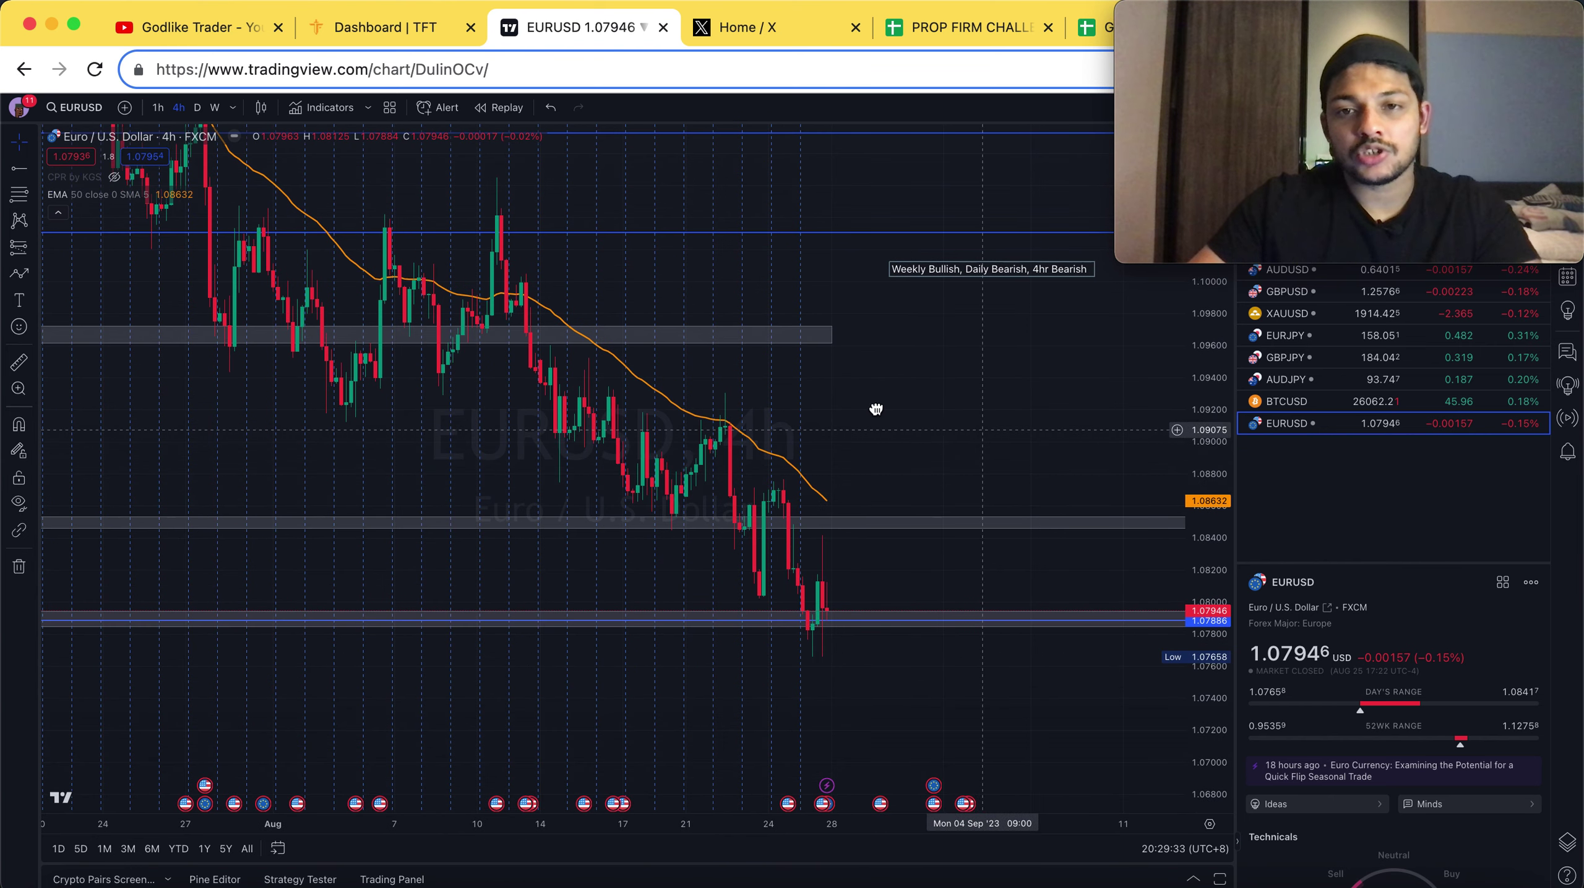
scroll(876, 409, "right", 3)
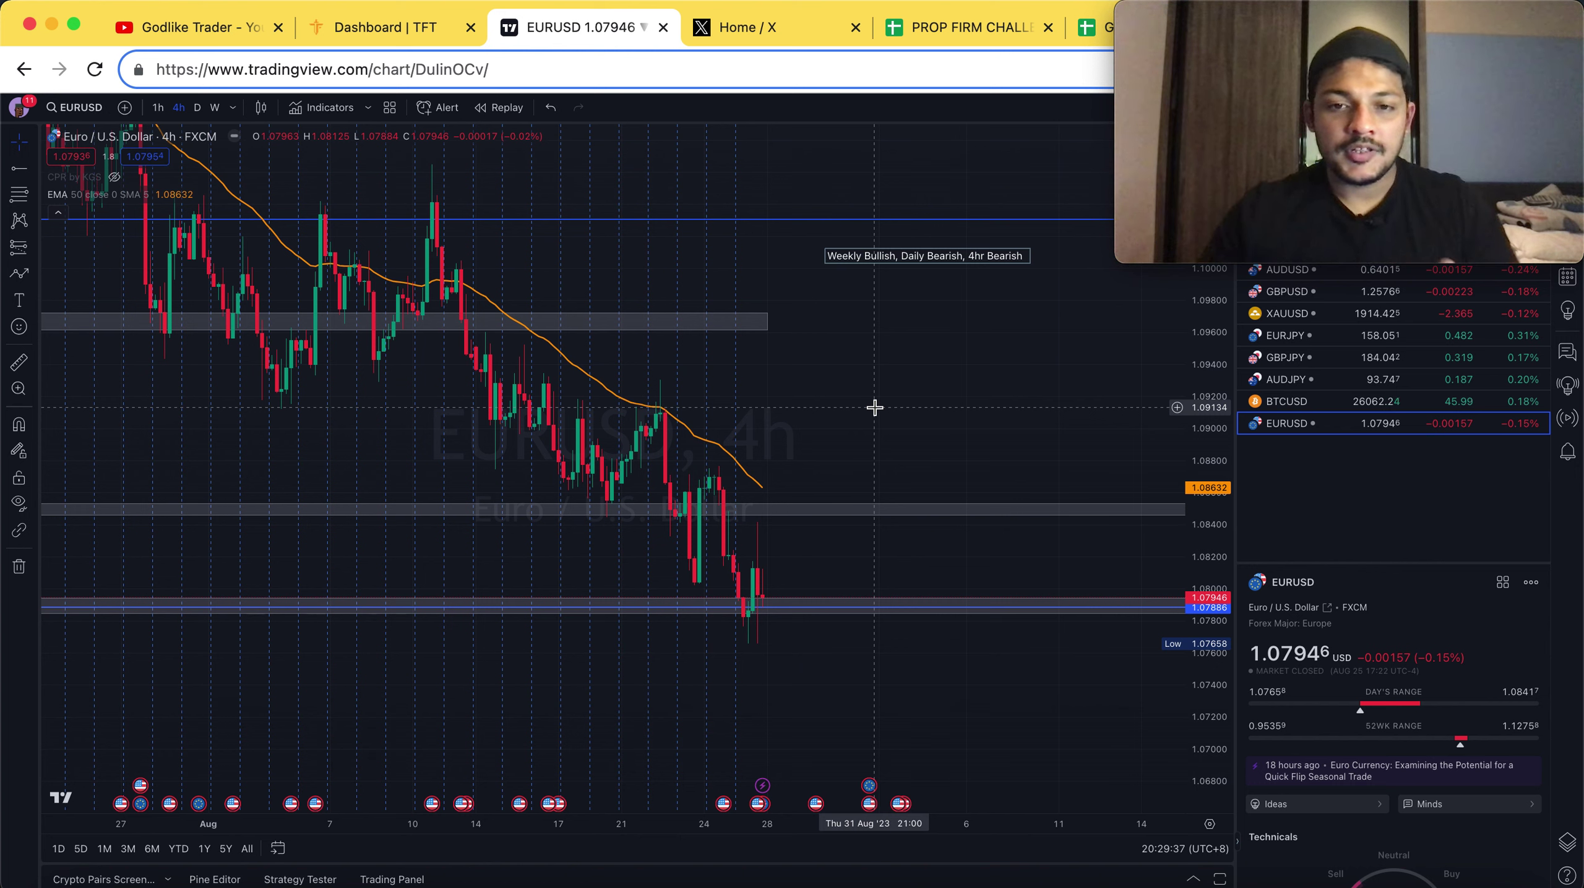
scroll(793, 418, "up", 2)
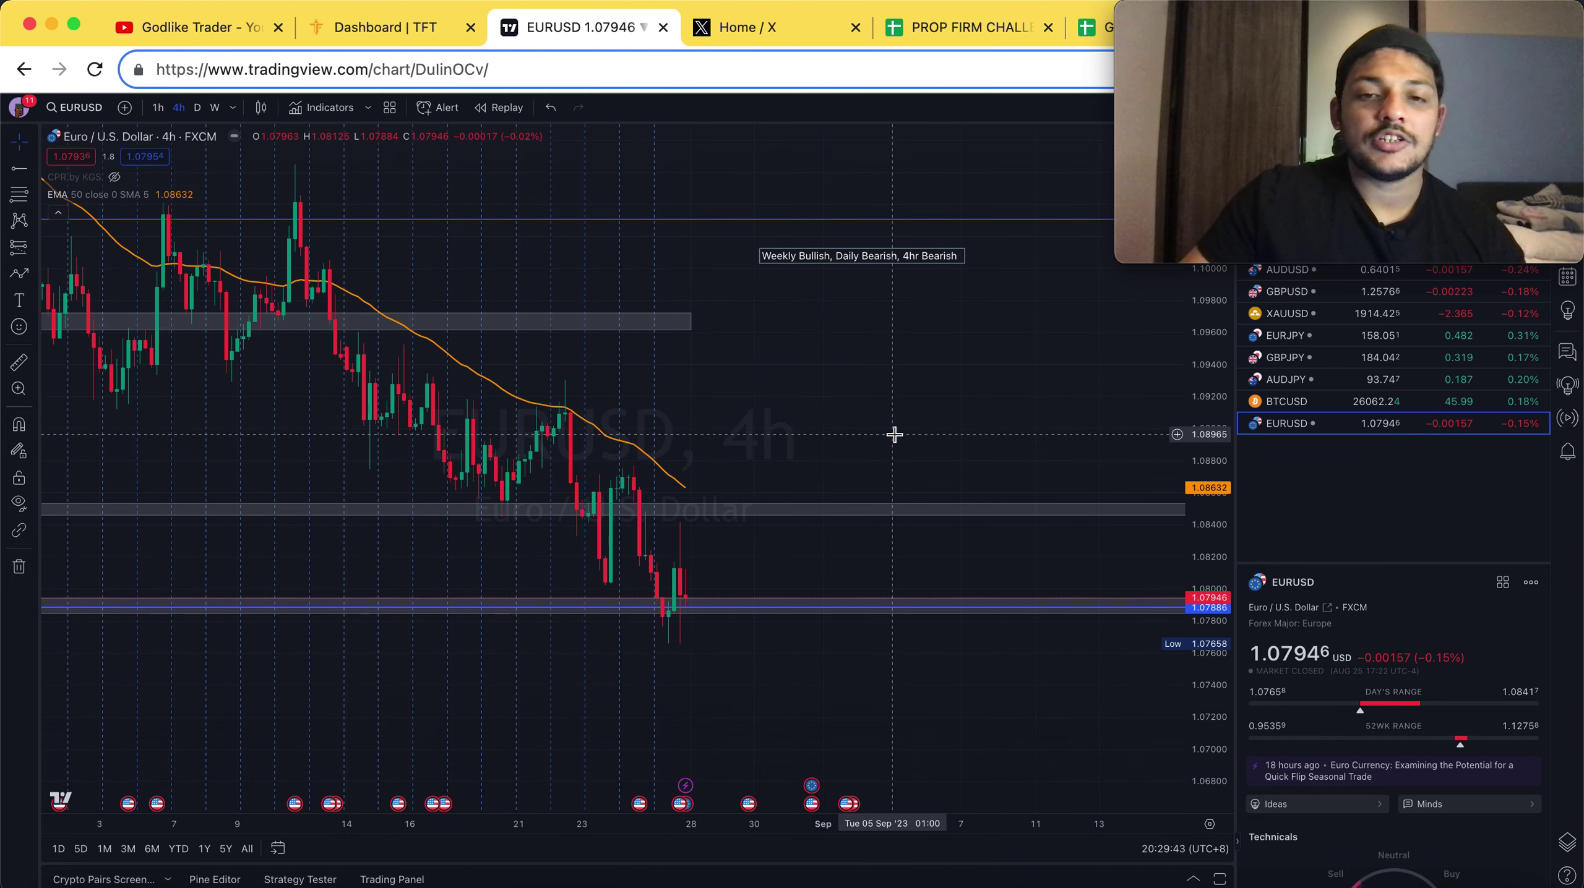
scroll(731, 403, "up", 2)
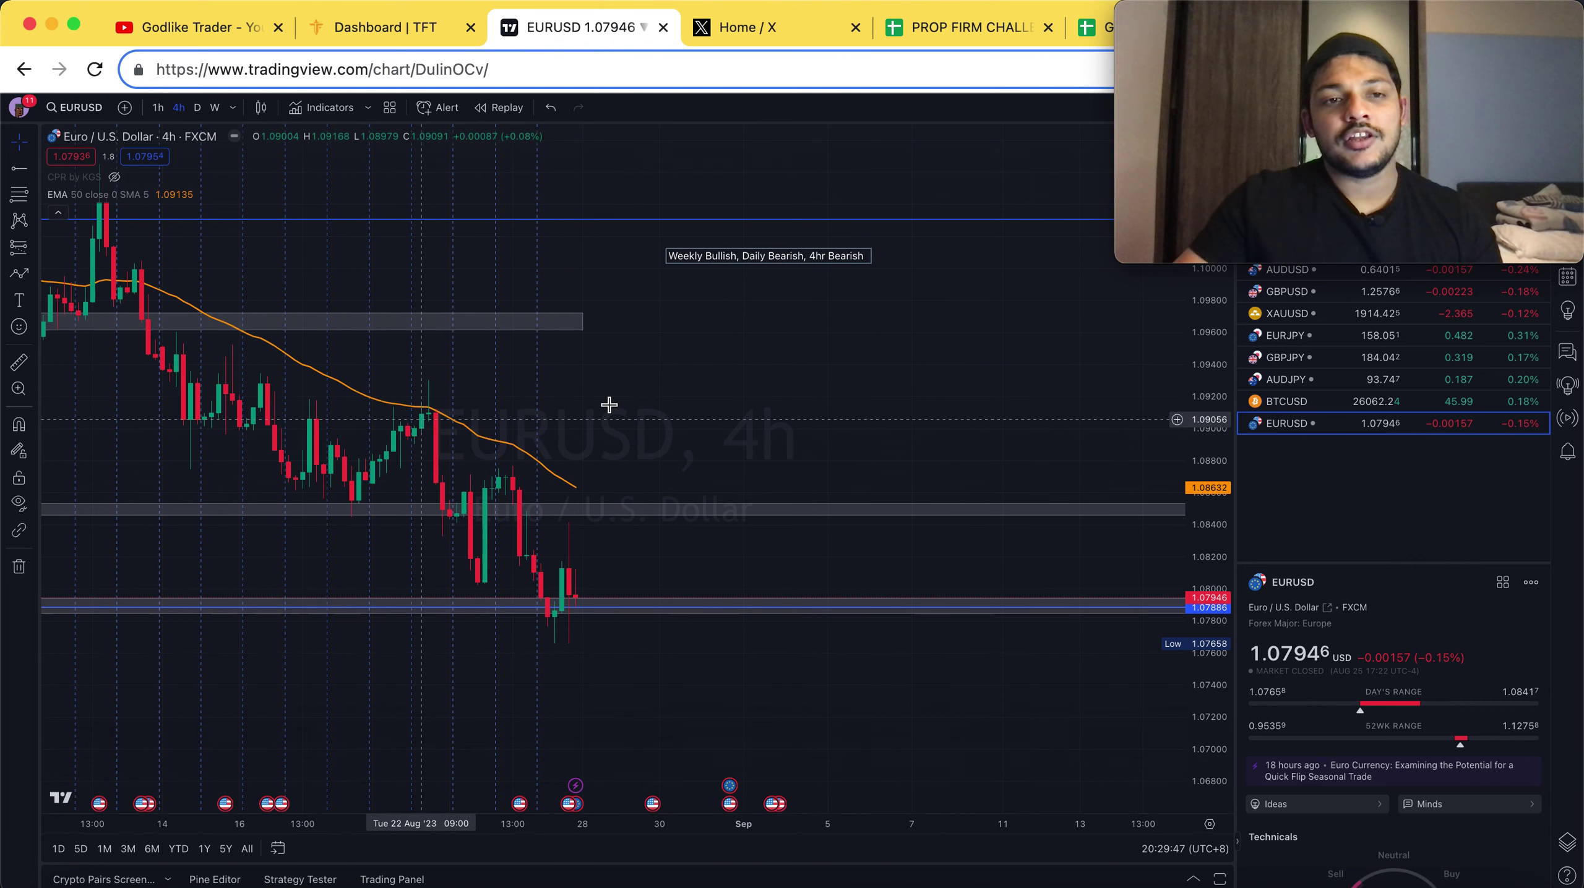
scroll(918, 425, "left", 5)
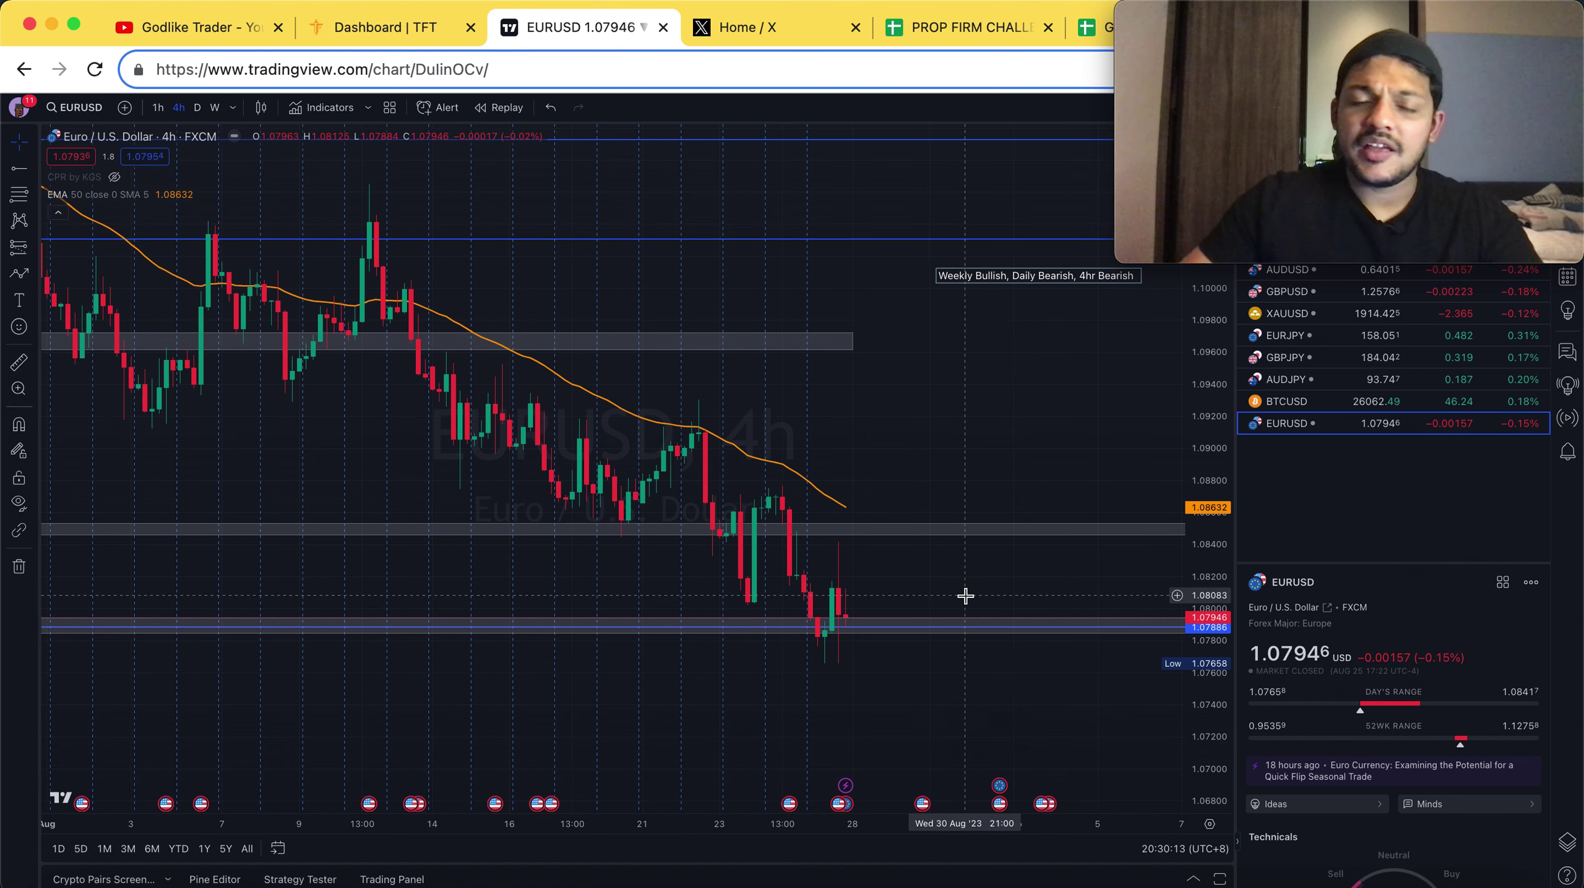
Switch EURUSD back to the daily timeframe and examine the early-2023 candles around the marked zone near 1.085
scroll(965, 596, "up", 1)
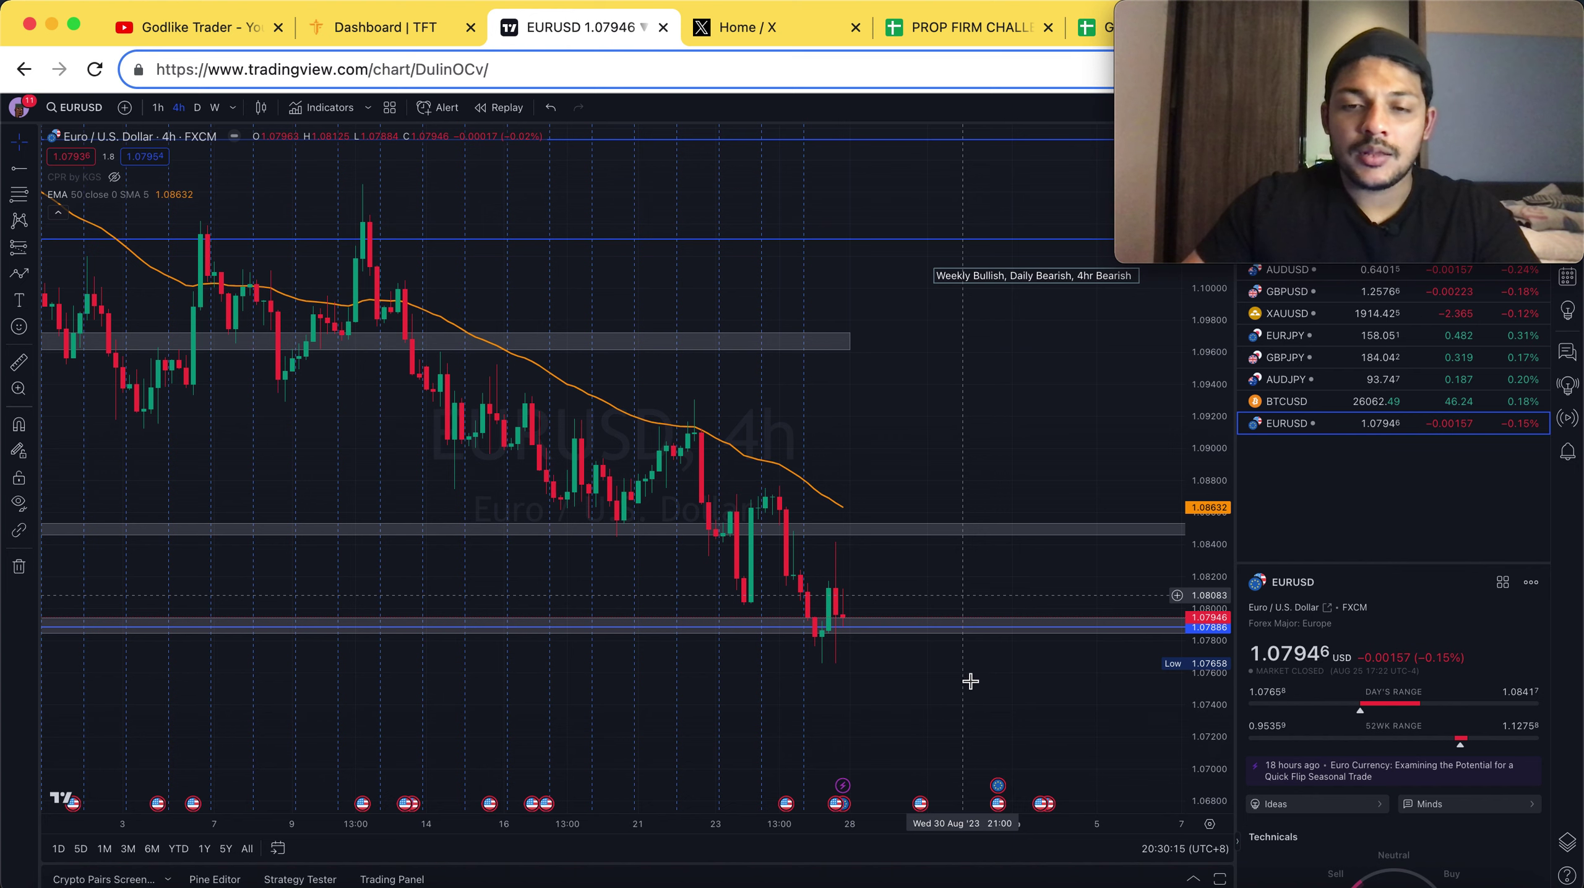
scroll(849, 668, "right", 3)
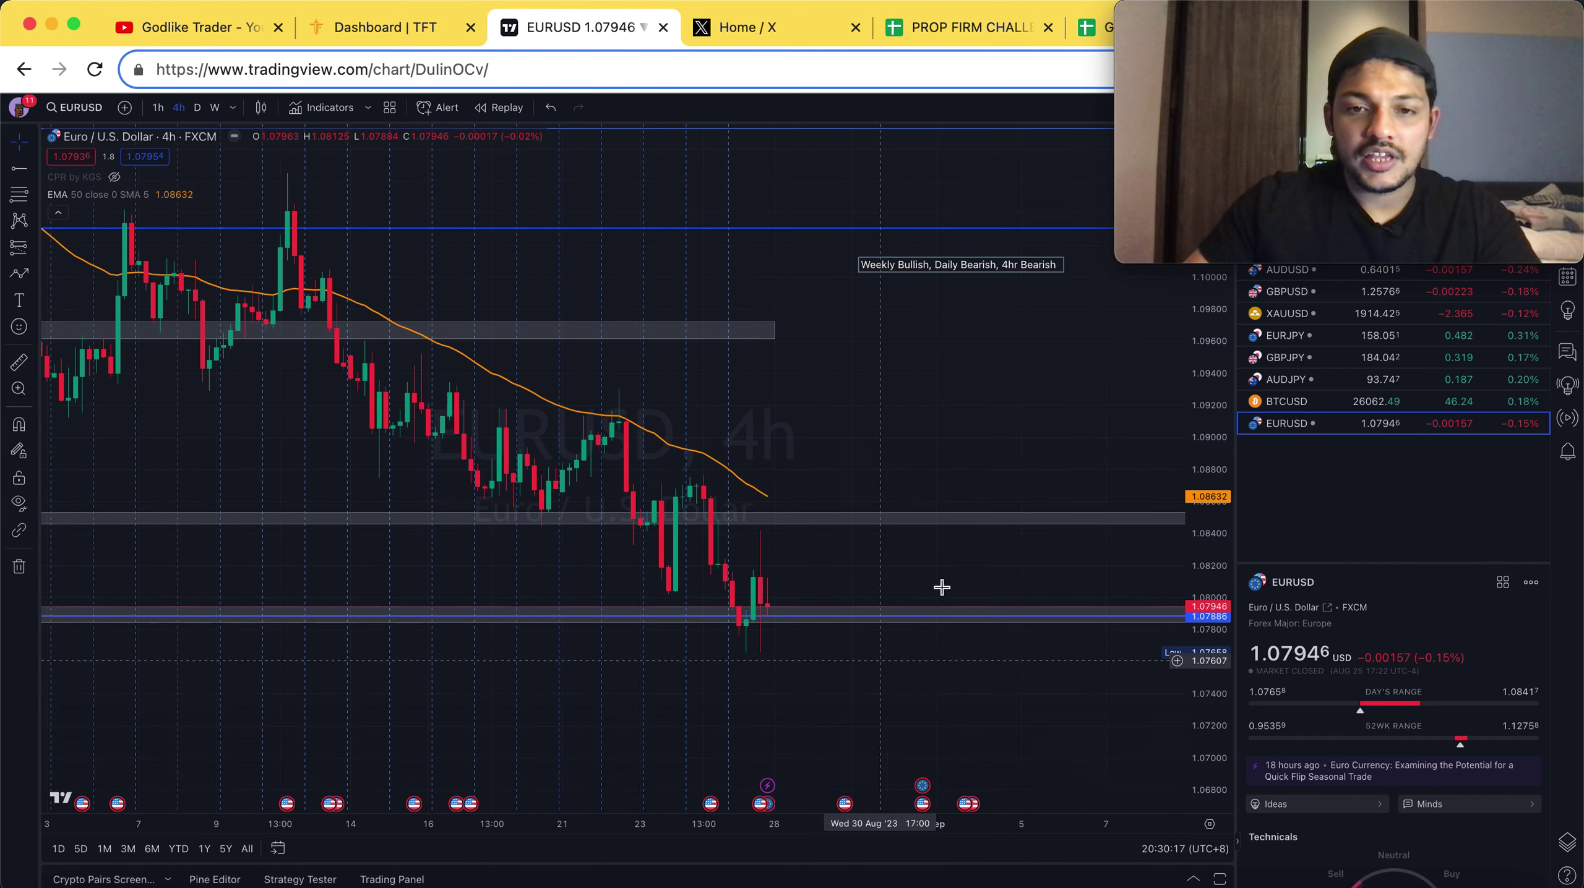
scroll(943, 541, "down", 2)
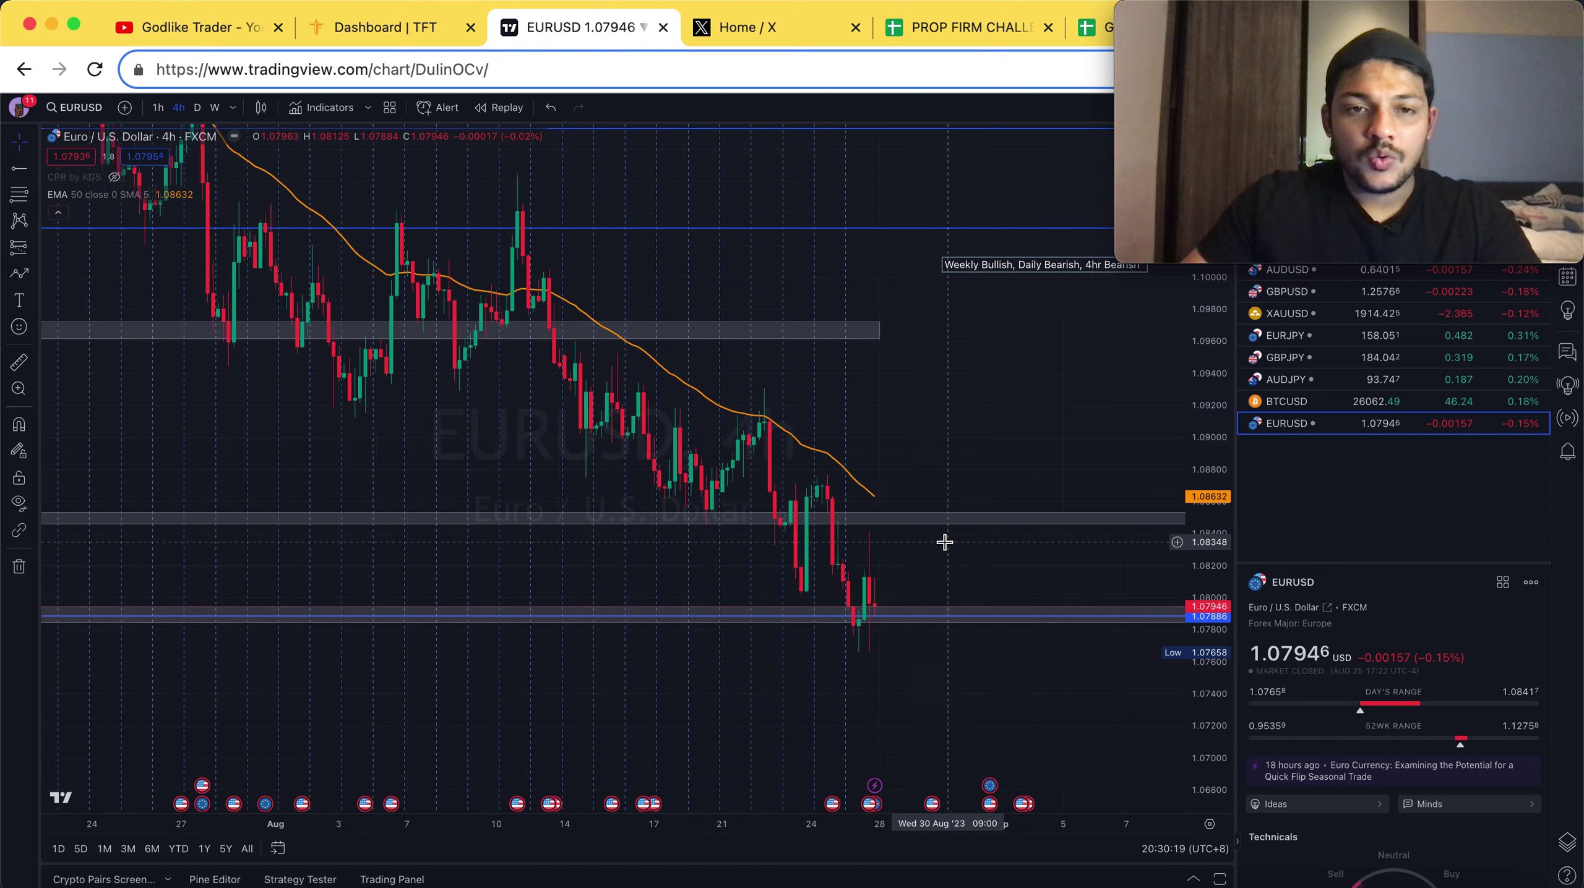
scroll(944, 542, "up", 4)
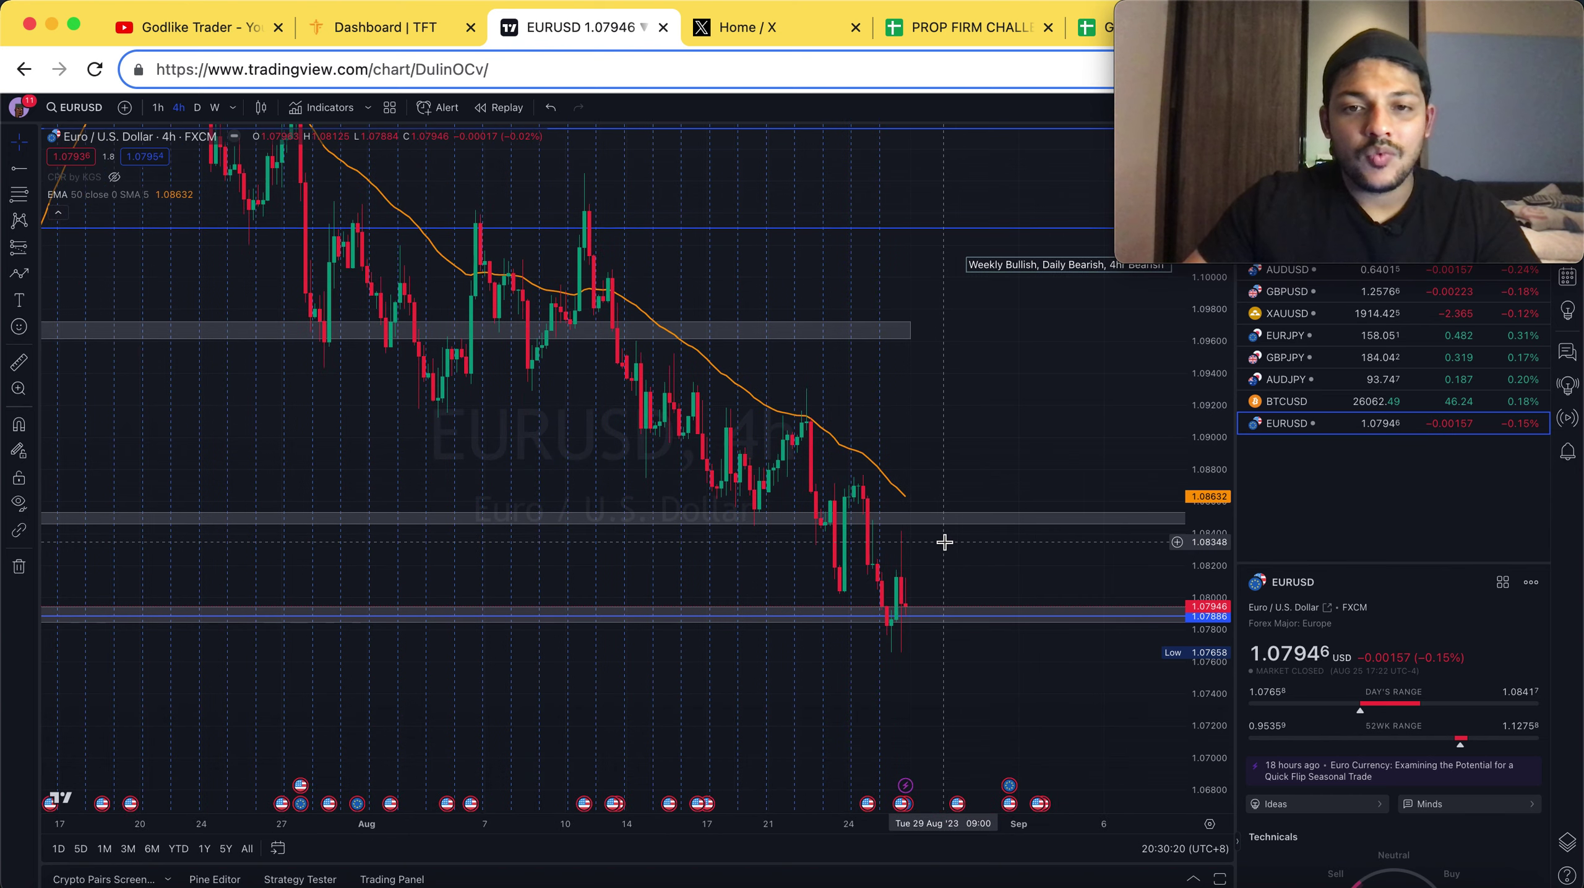
left_click(198, 109)
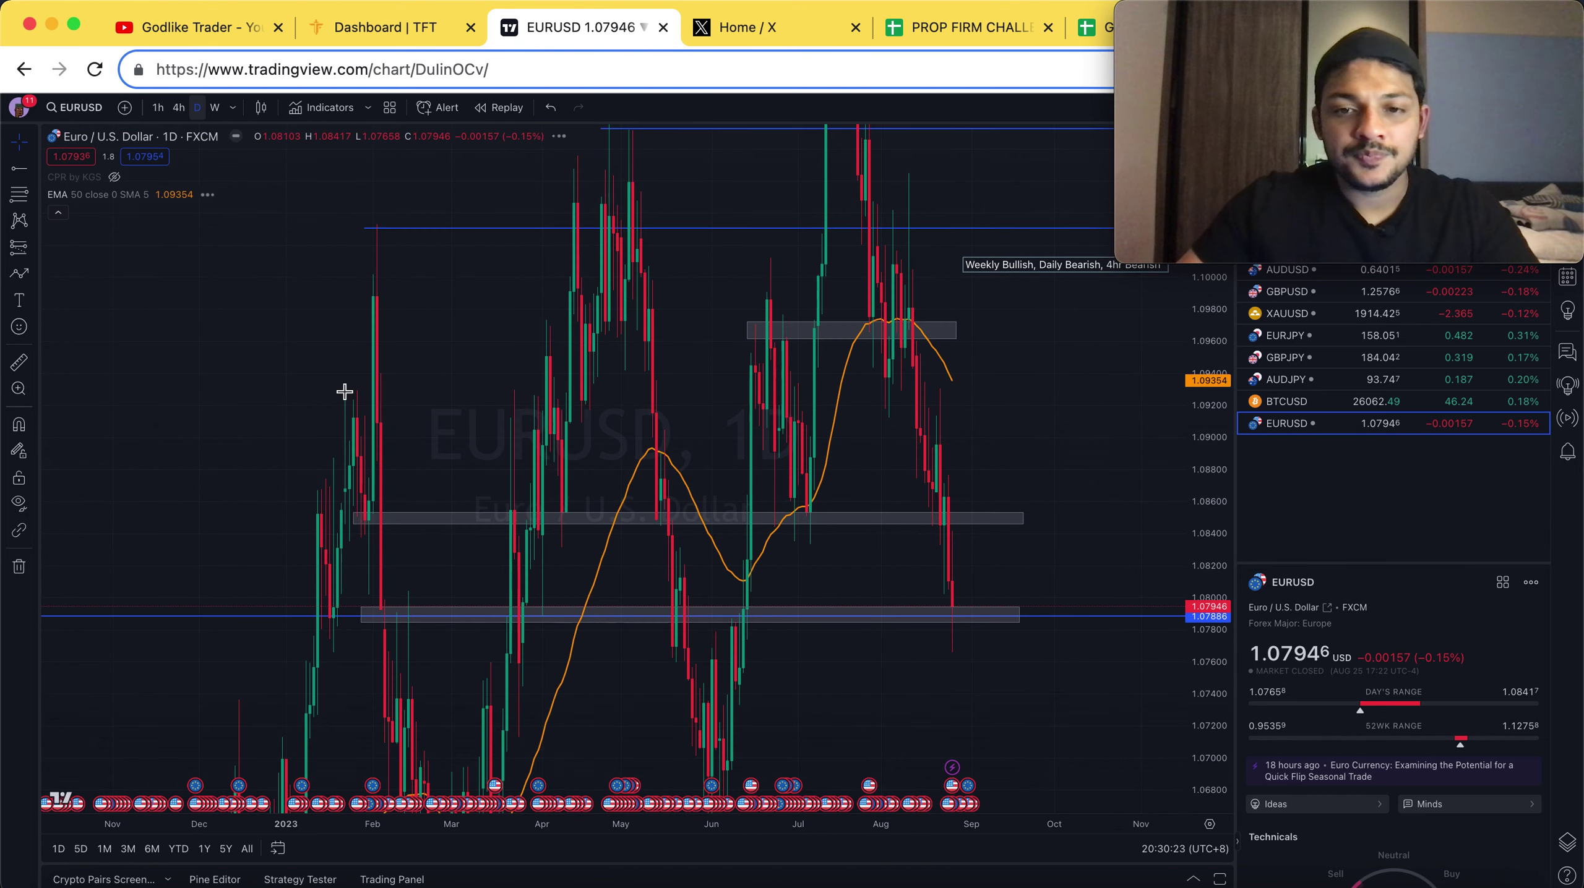
scroll(344, 391, "up", 2)
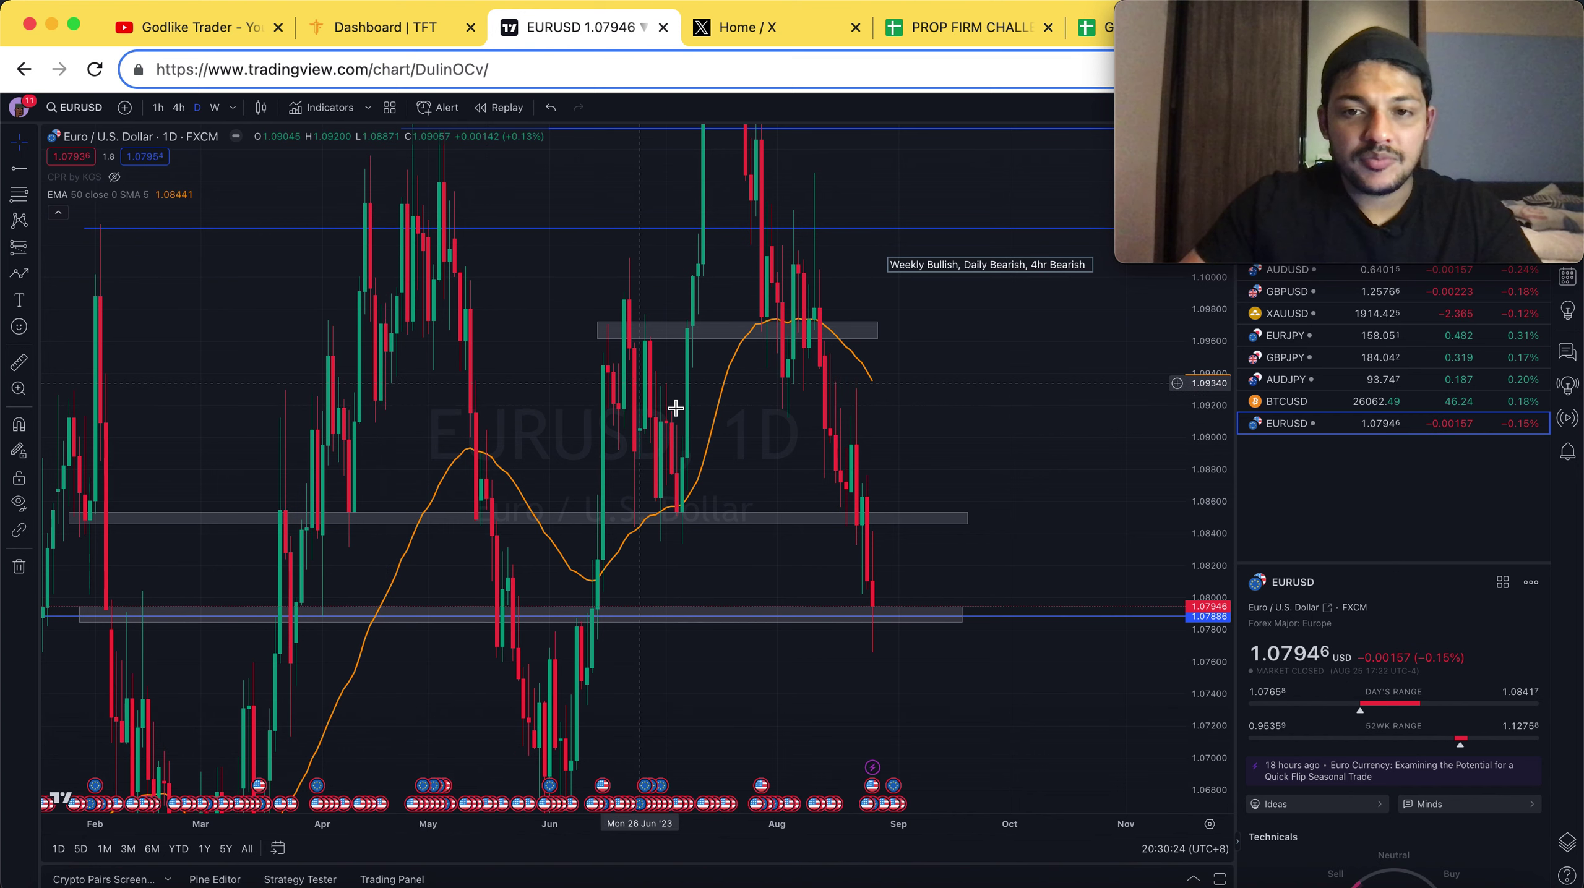
left_click(721, 517)
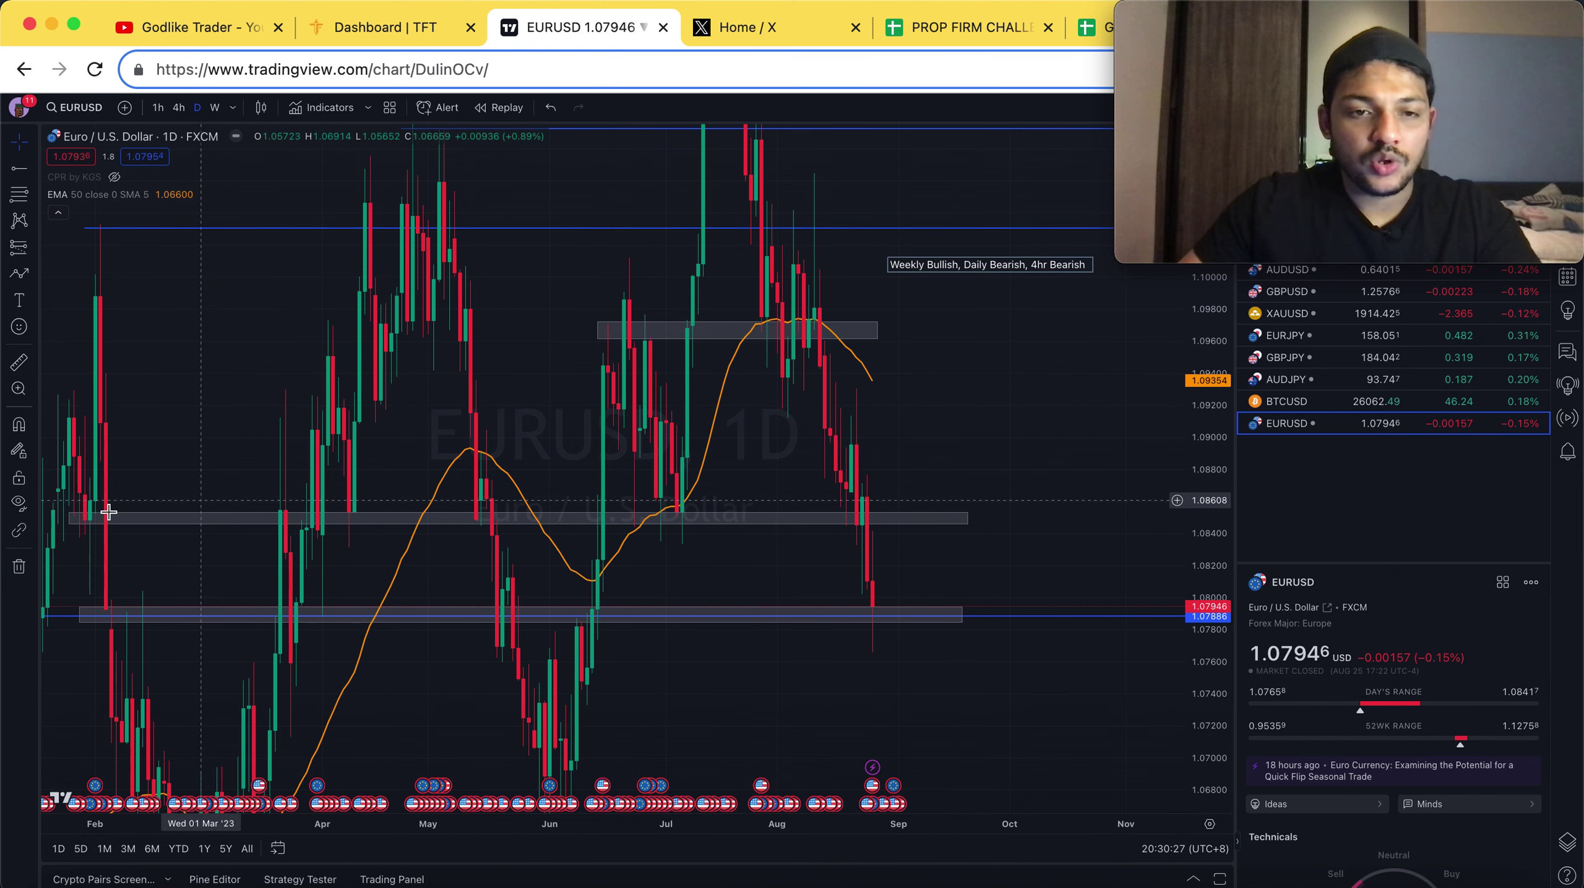
left_click_drag(315, 441, 487, 416)
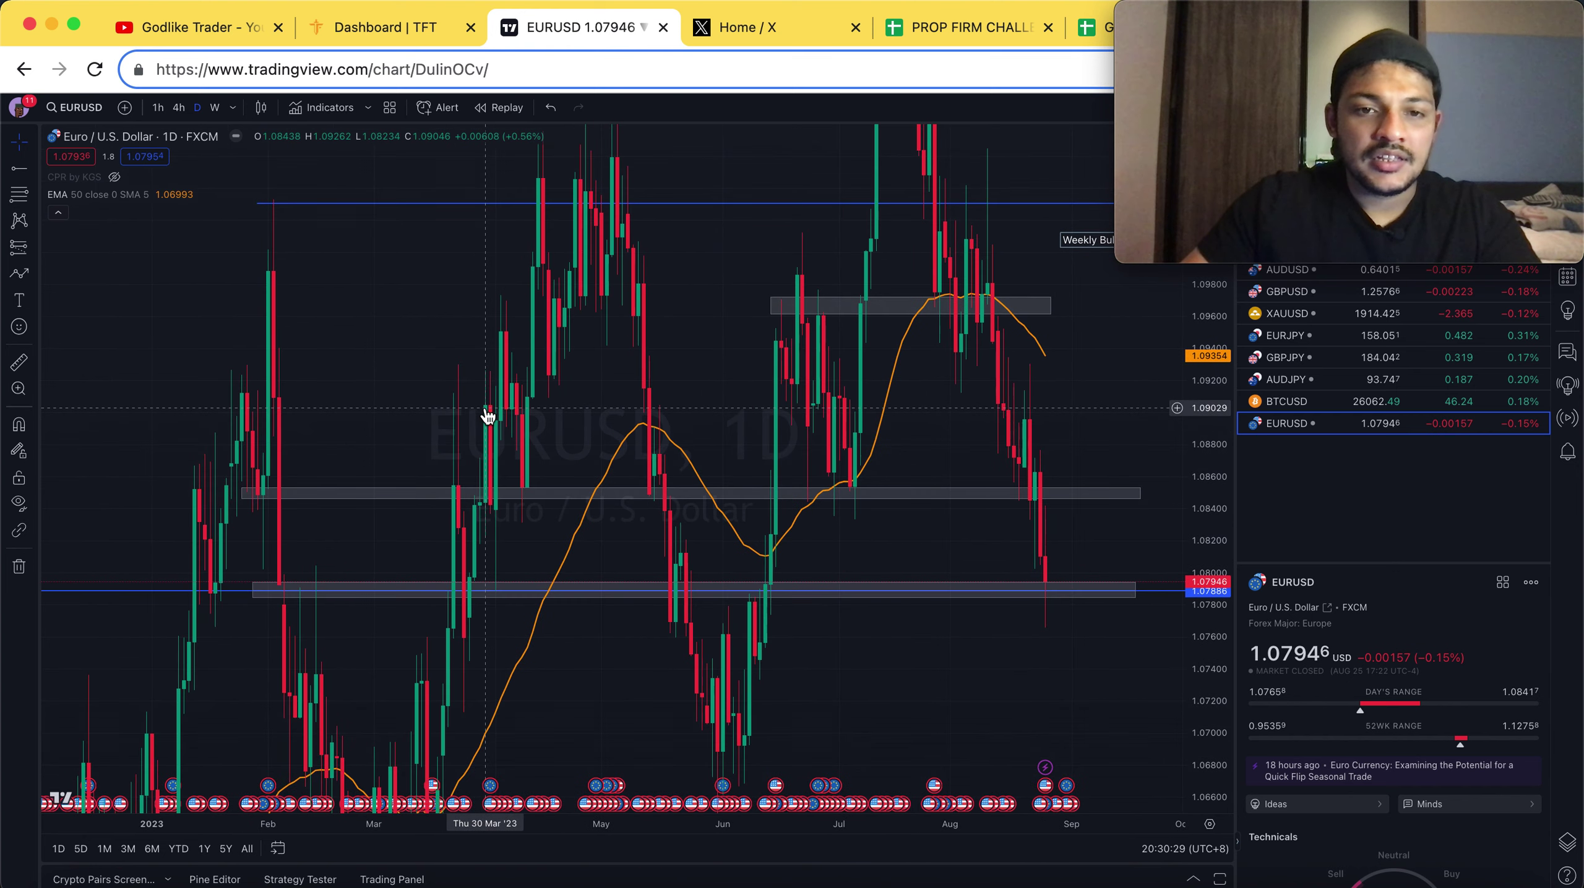
Examine the daily candles from May to August 2023 against the 50 EMA and the zones near 1.085 and 1.079
scroll(487, 415, "up", 2)
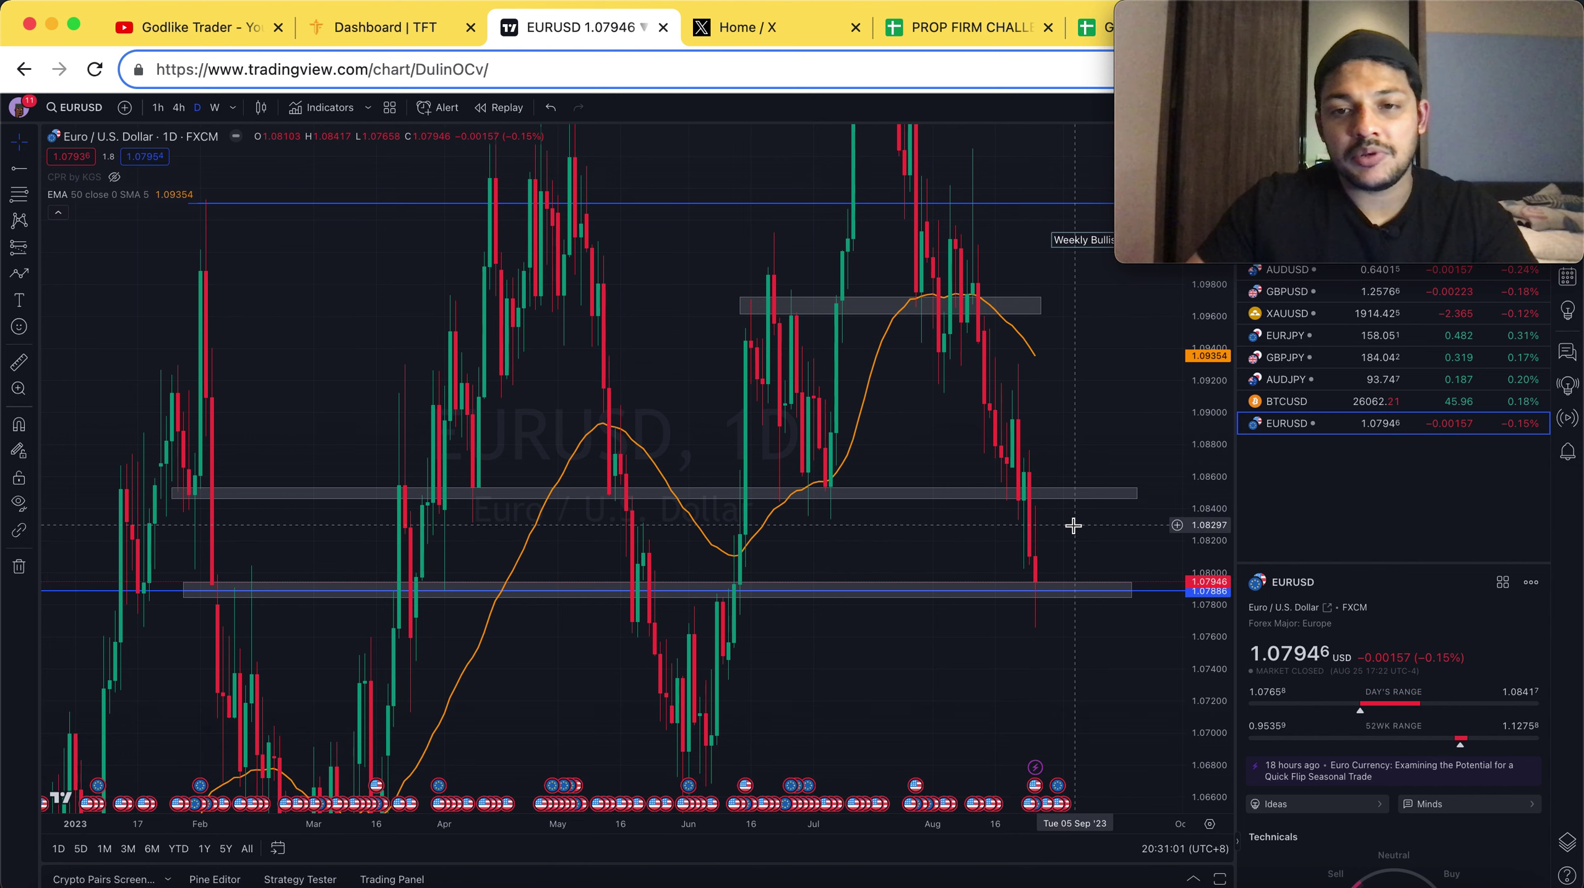
scroll(1071, 523, "up", 2)
scroll(288, 516, "down", 3)
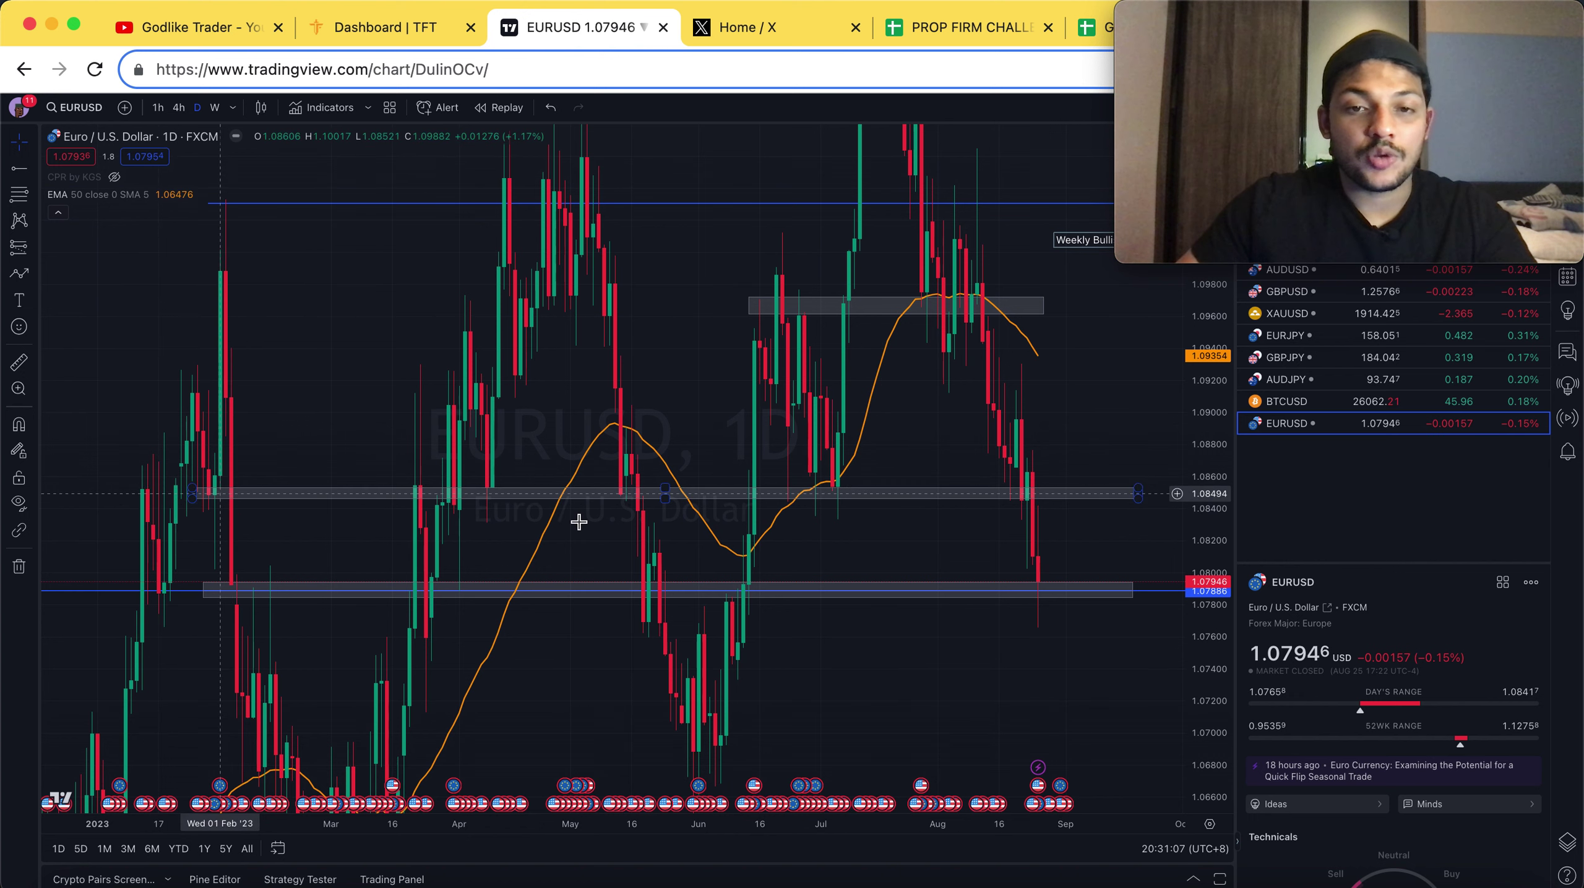
scroll(898, 528, "up", 2)
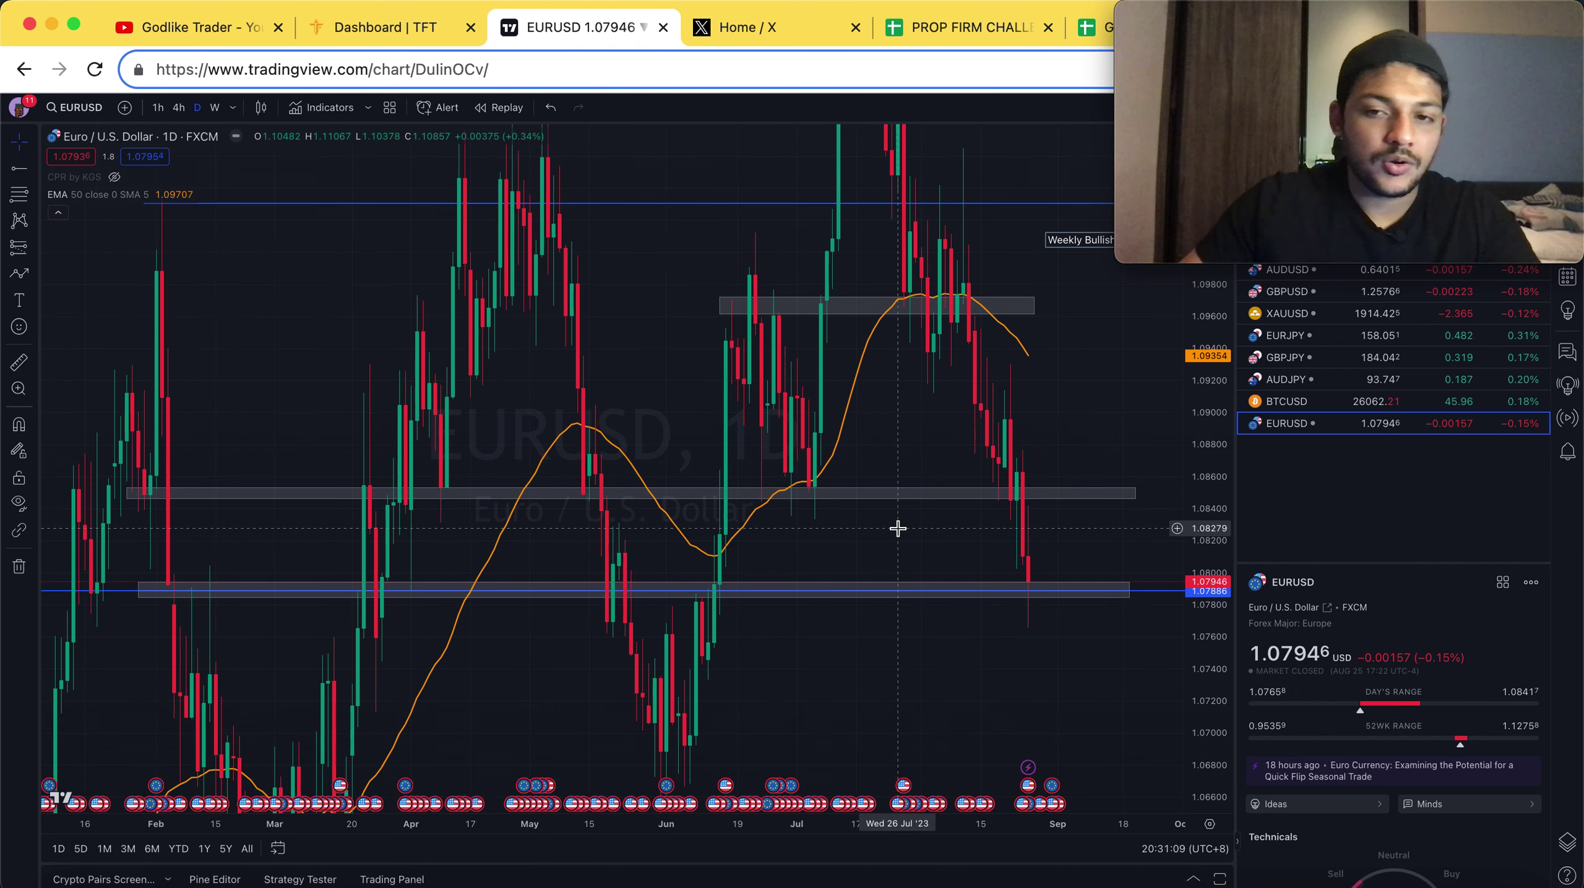
scroll(919, 528, "up", 1)
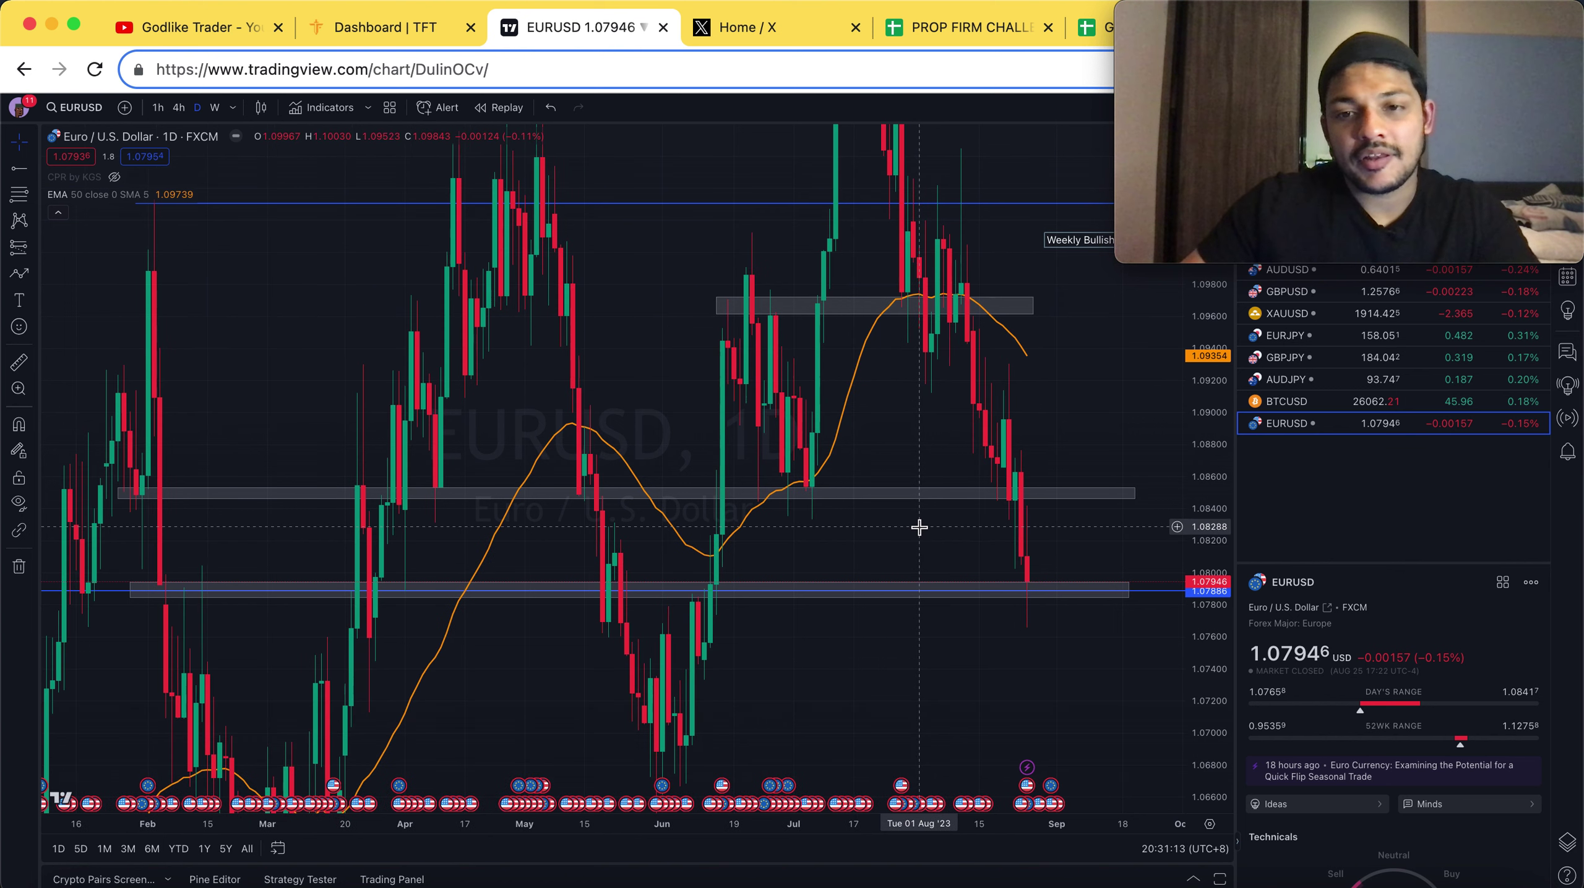
scroll(919, 528, "up", 1)
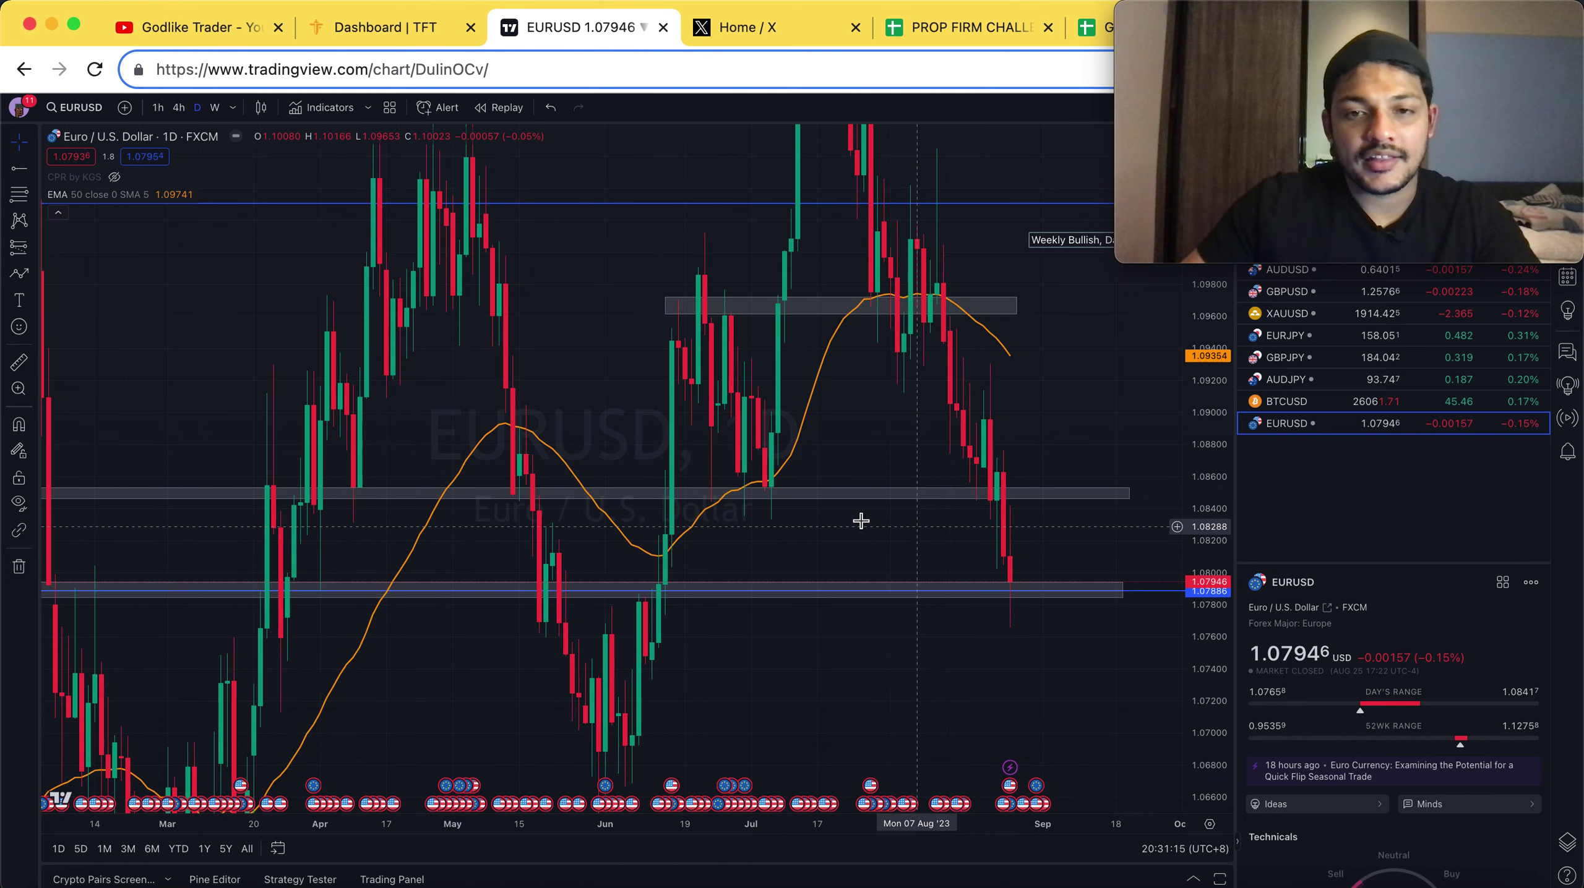
left_click_drag(896, 548, 757, 541)
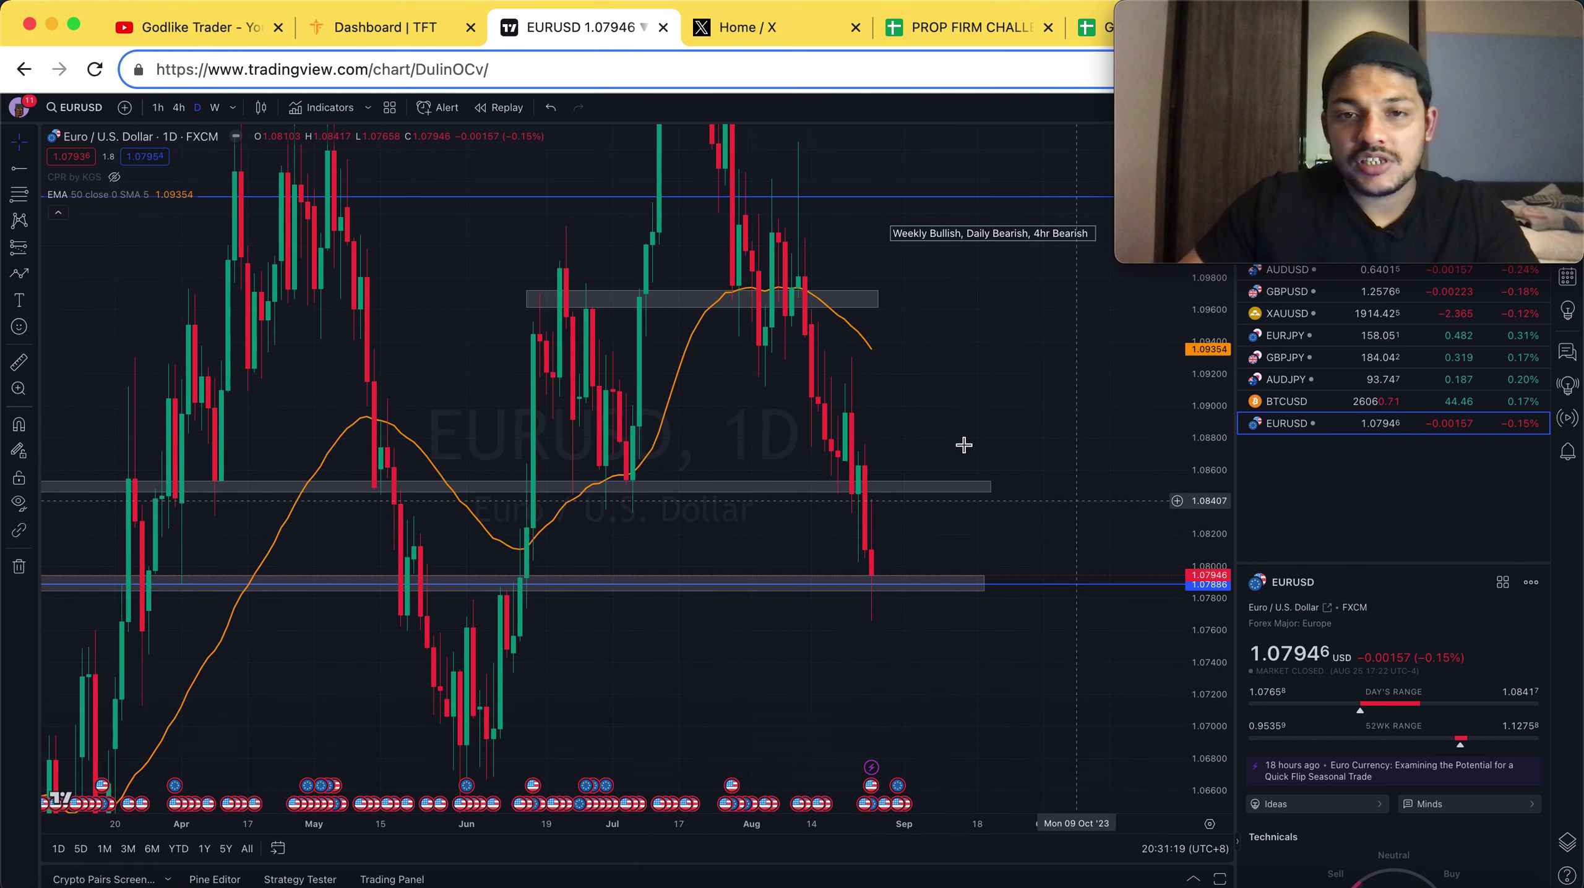
left_click_drag(963, 446, 779, 399)
left_click_drag(974, 401, 1133, 406)
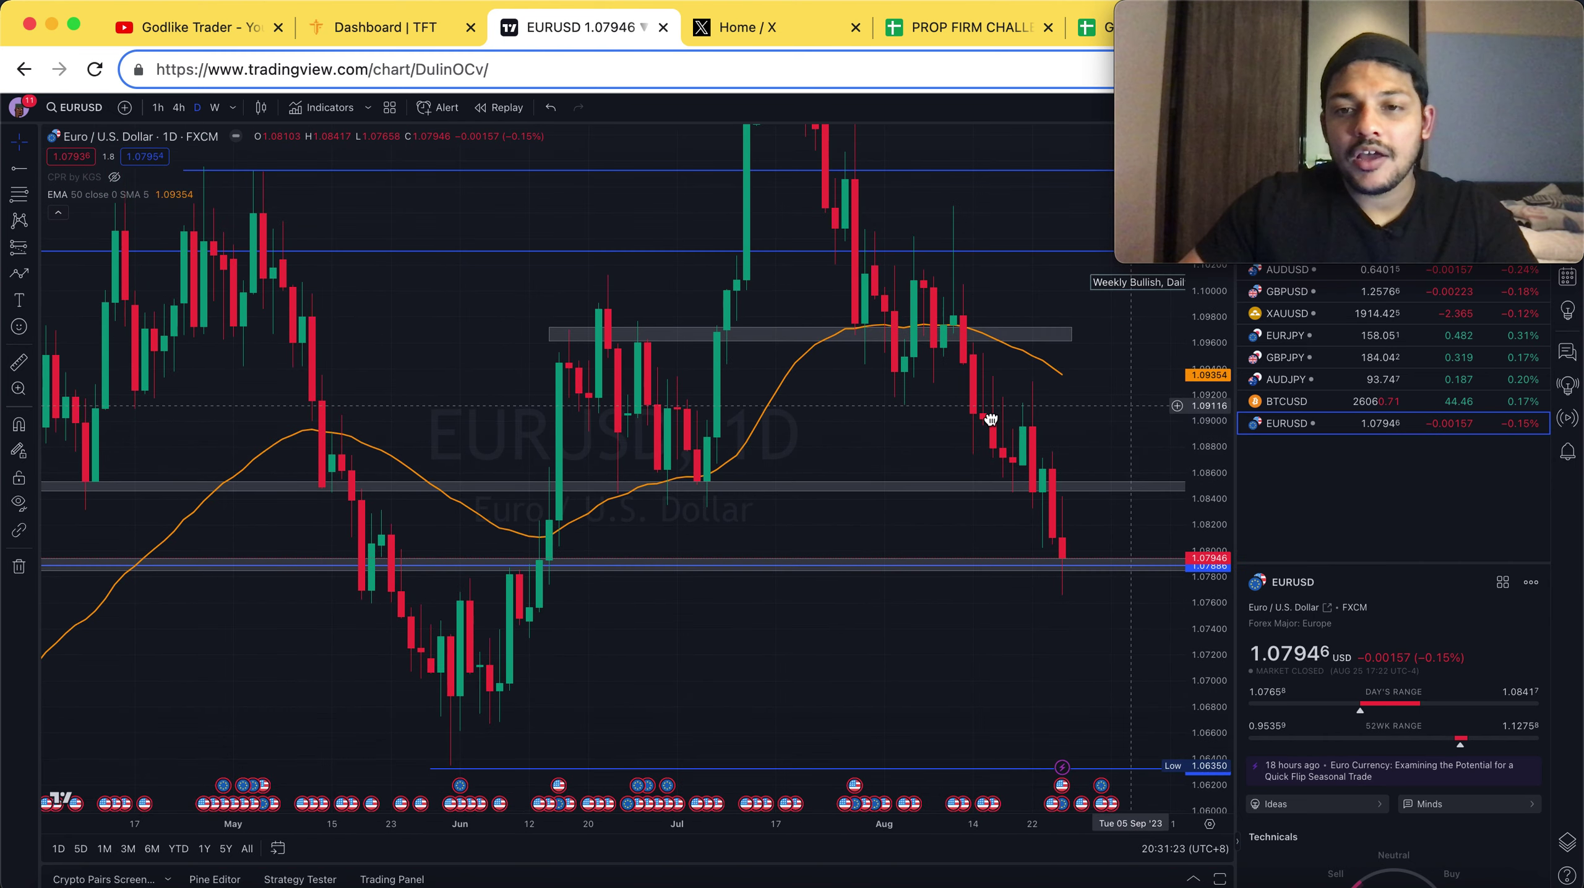
Draw a projected zigzag path from the last daily candle through about 1.087, 1.091, 1.081 and 1.085 down to 1.072, and delete it
left_click_drag(1030, 435, 703, 475)
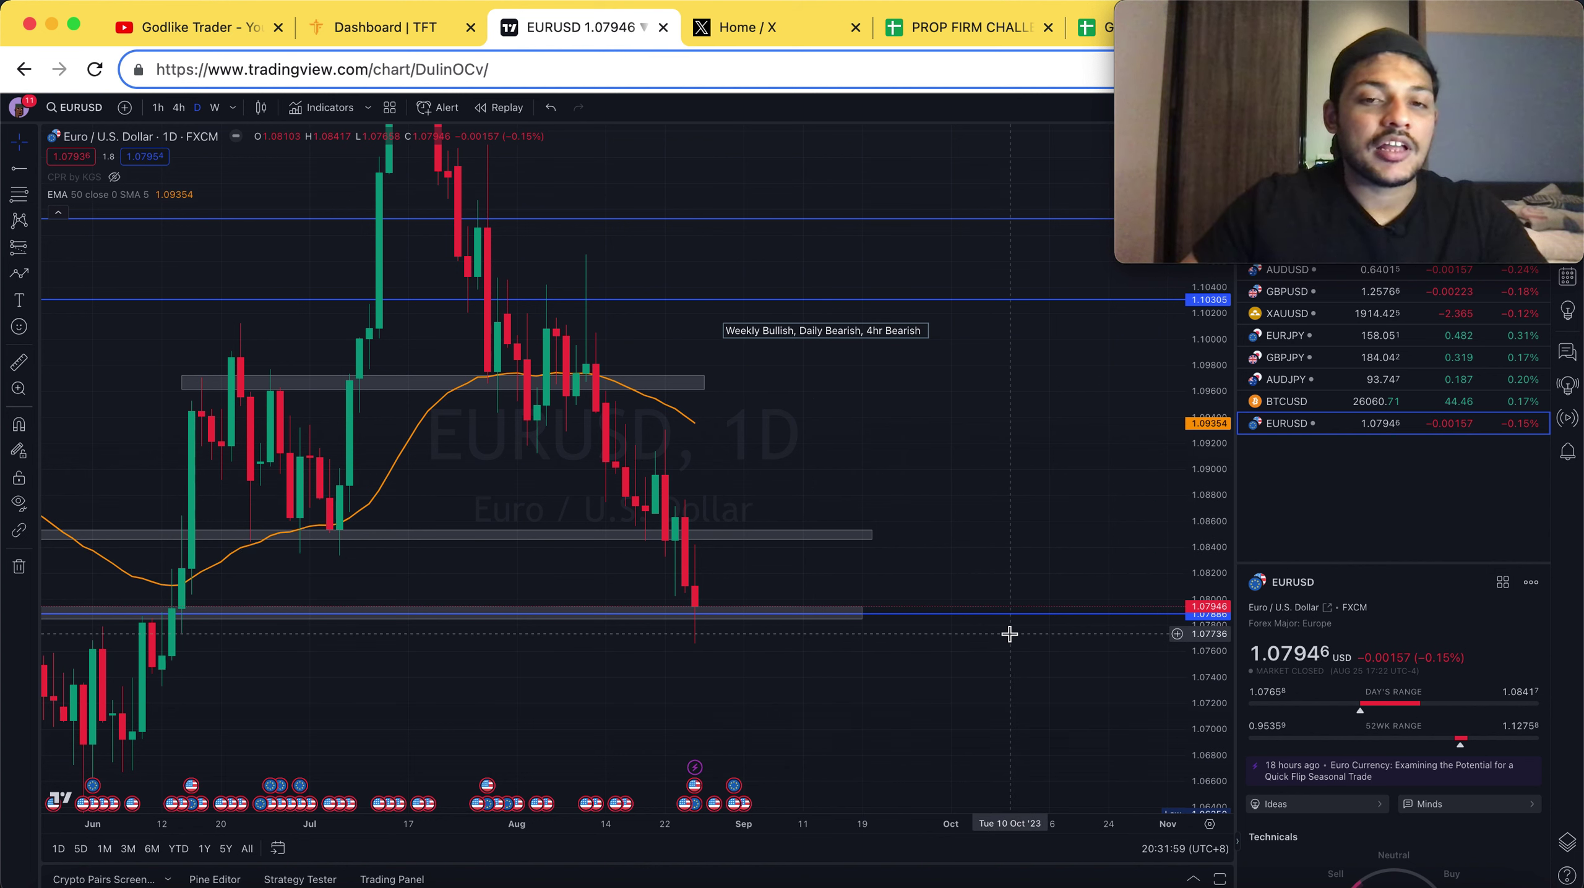
left_click(19, 273)
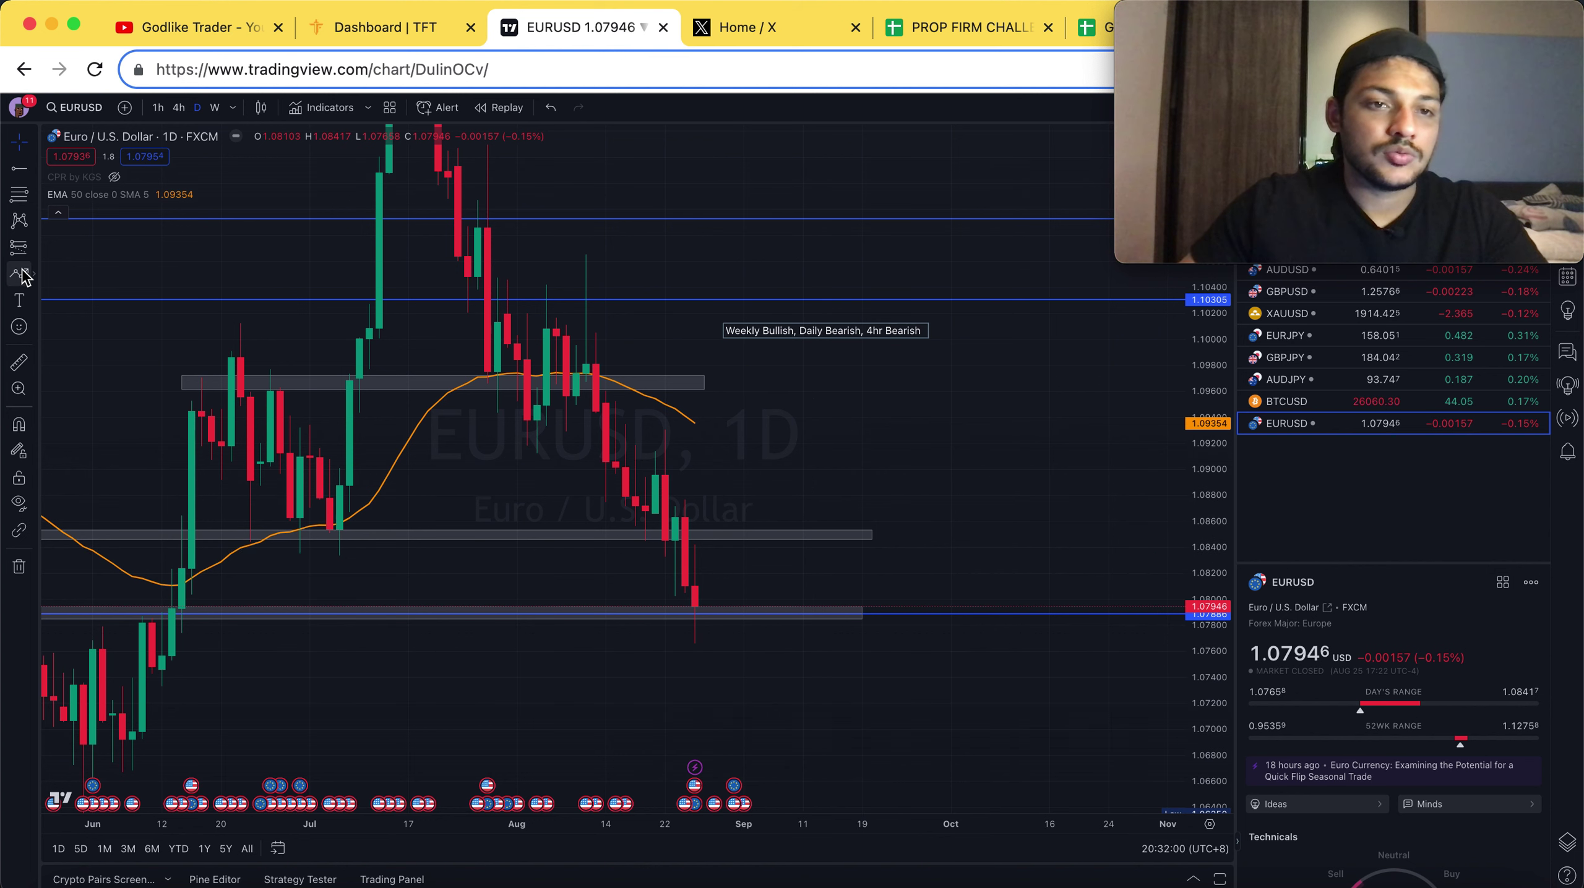
left_click(700, 605)
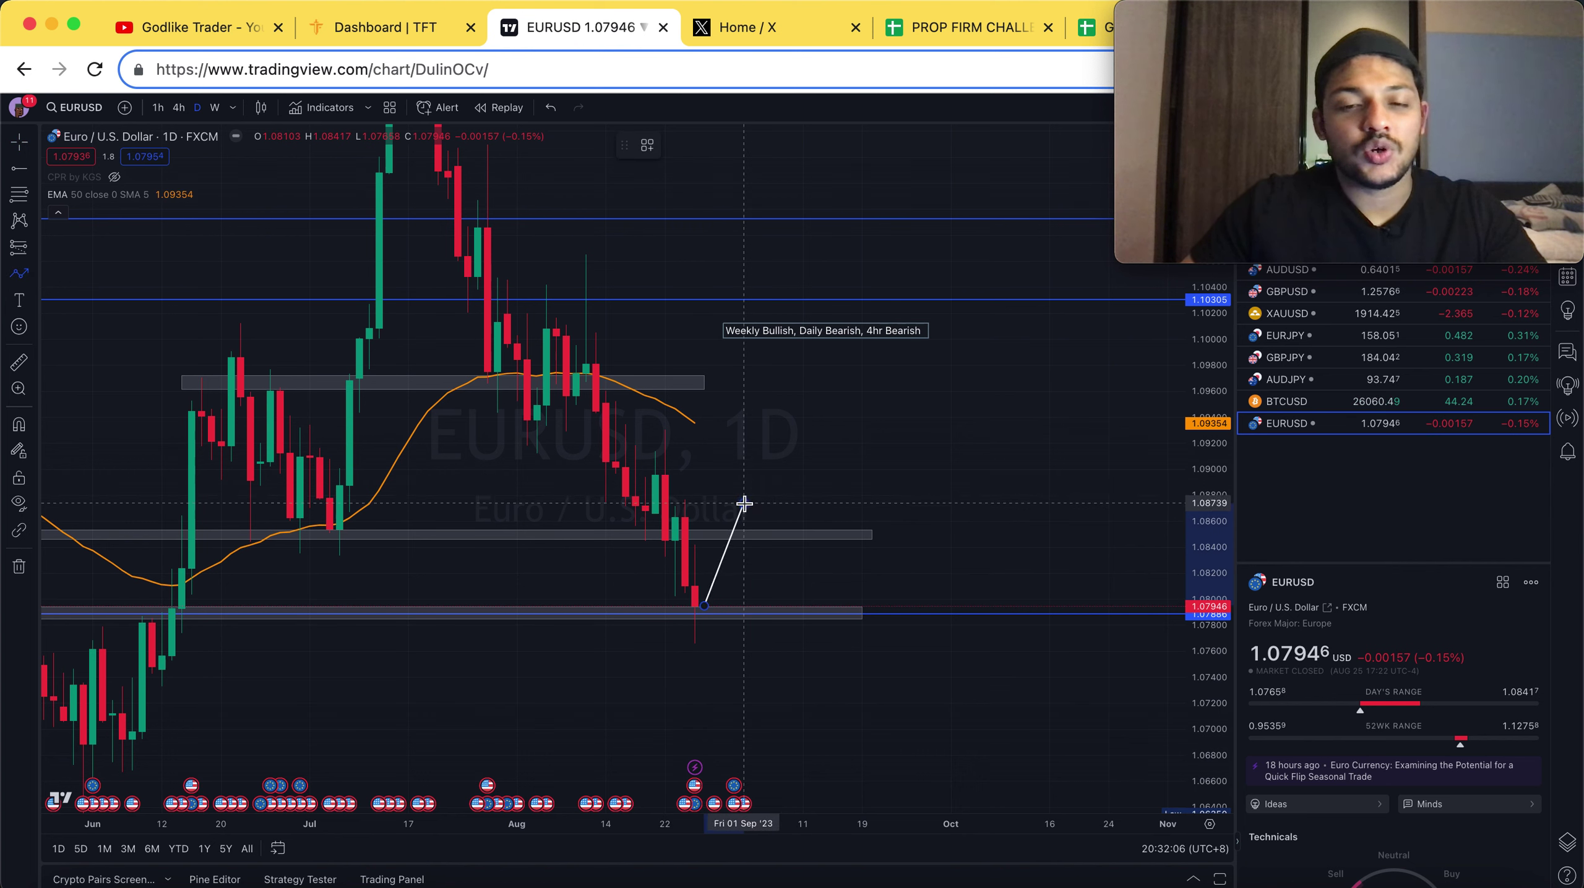
left_click(745, 503)
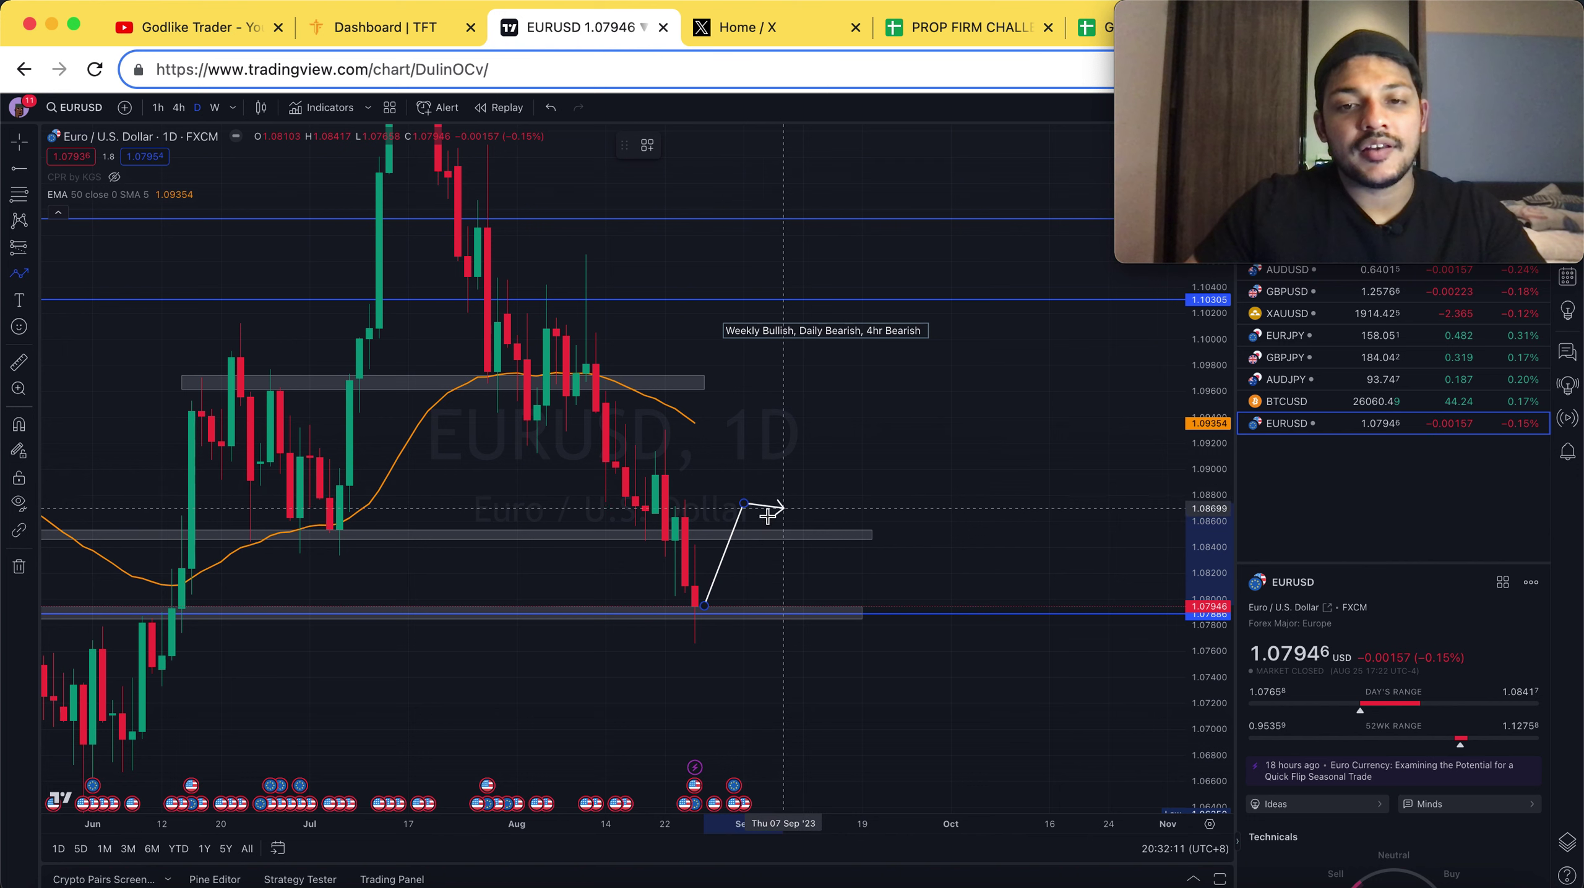
left_click(784, 458)
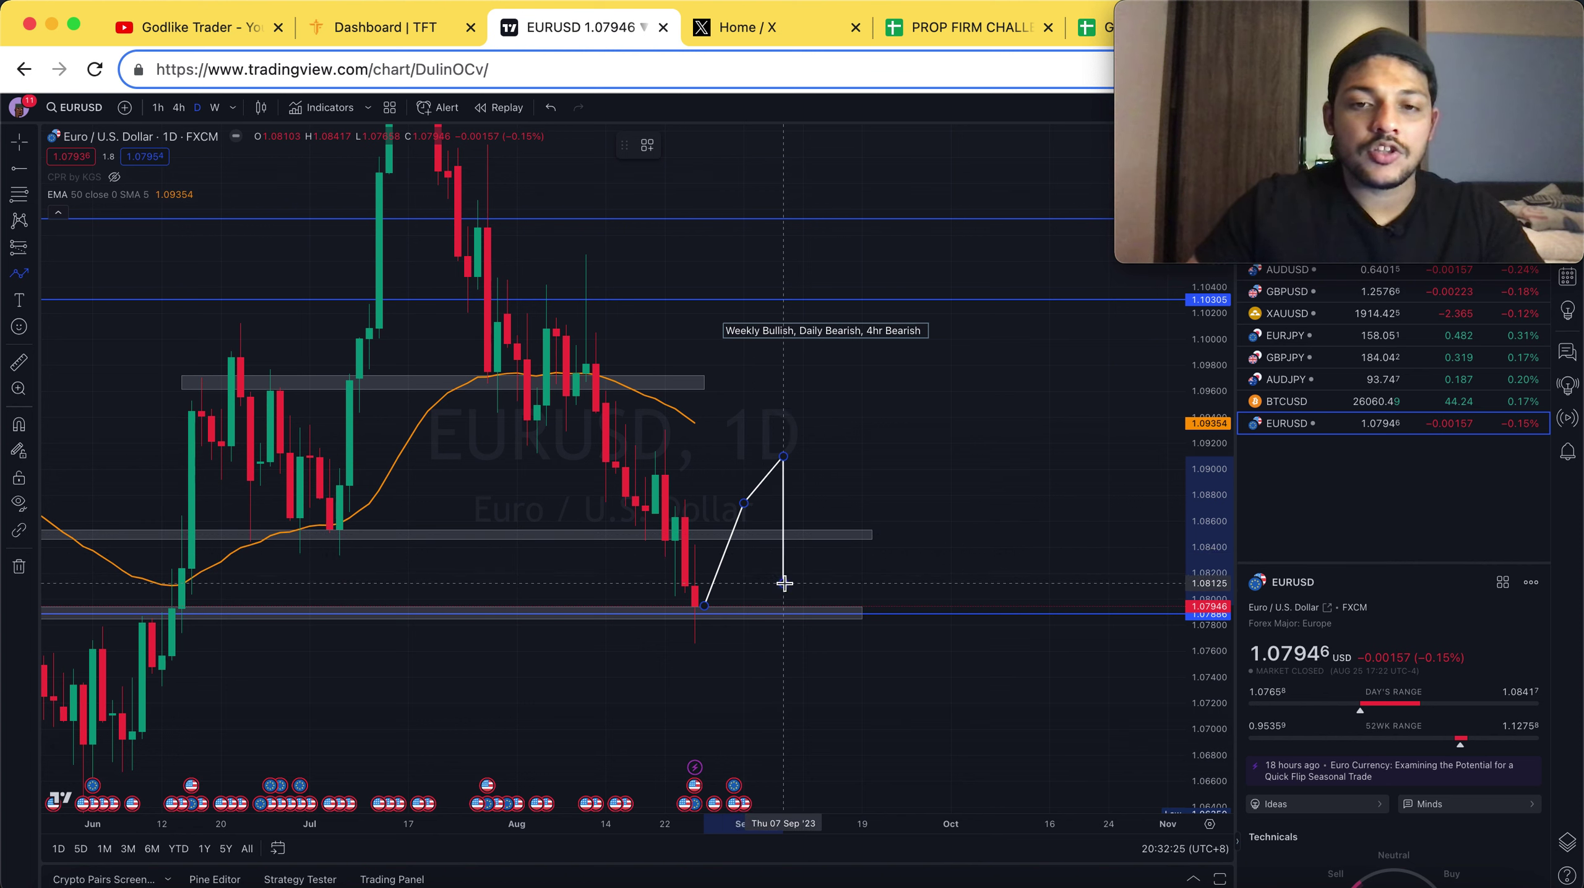
left_click(784, 583)
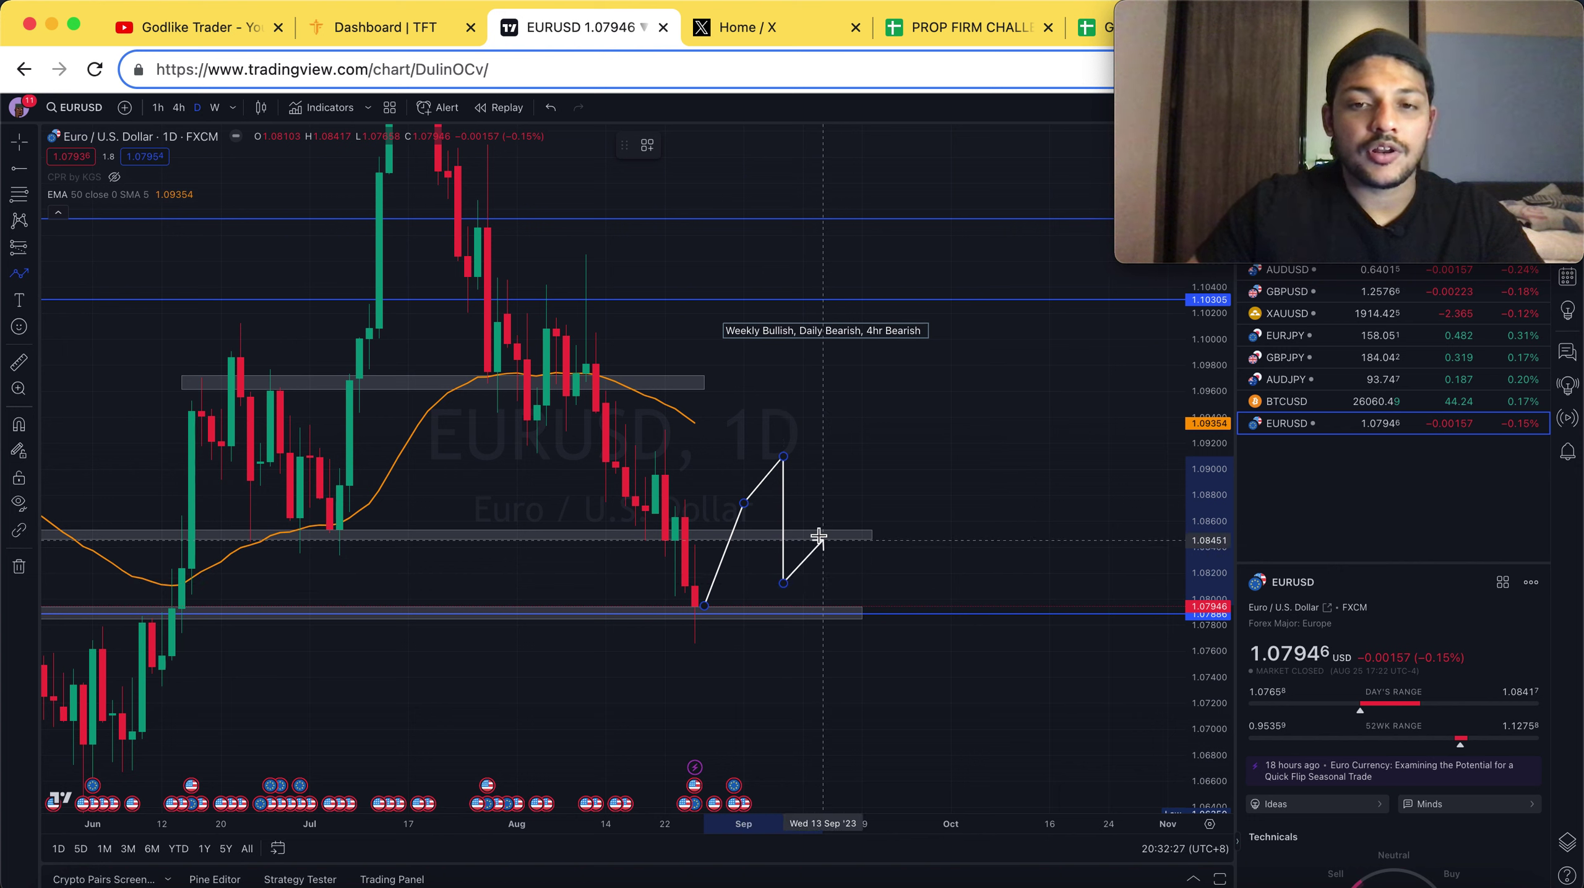
left_click(822, 536)
left_click(851, 707)
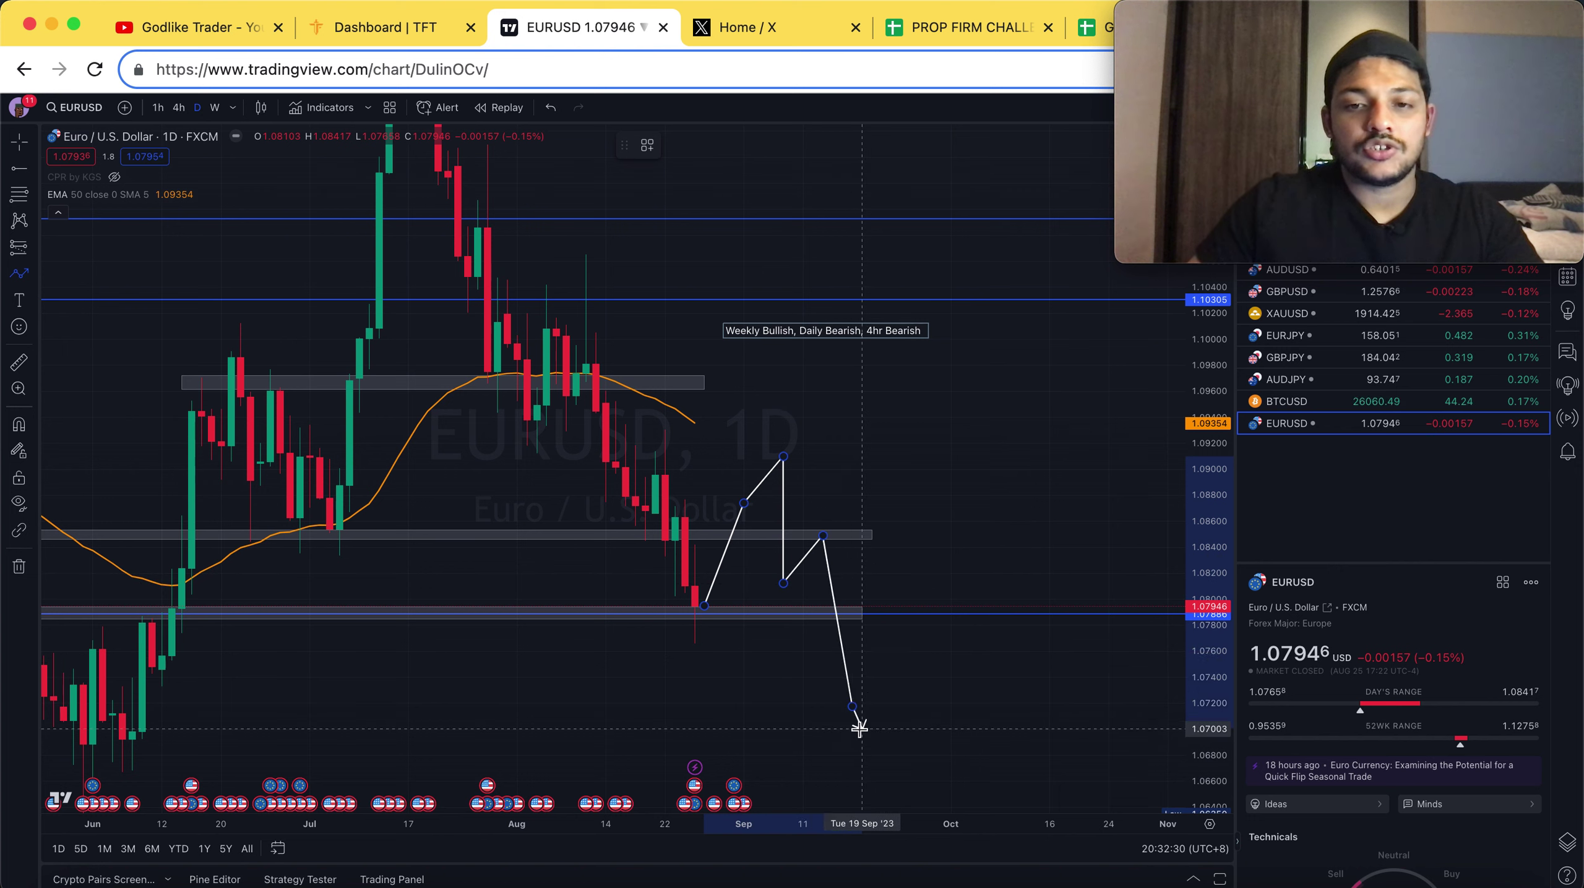
key("Escape")
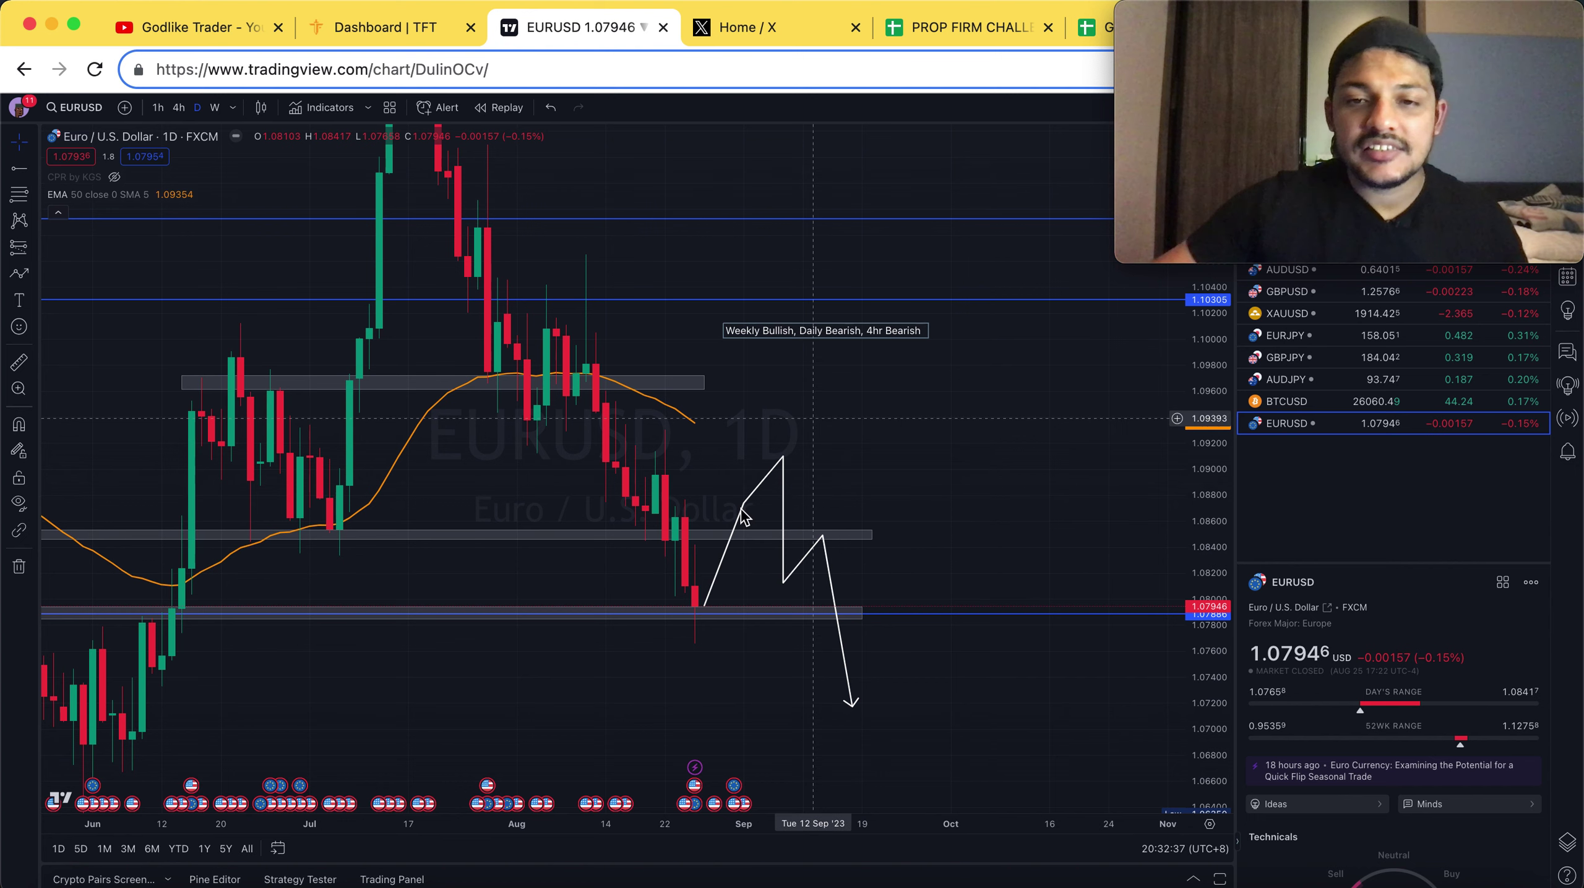
left_click(784, 475)
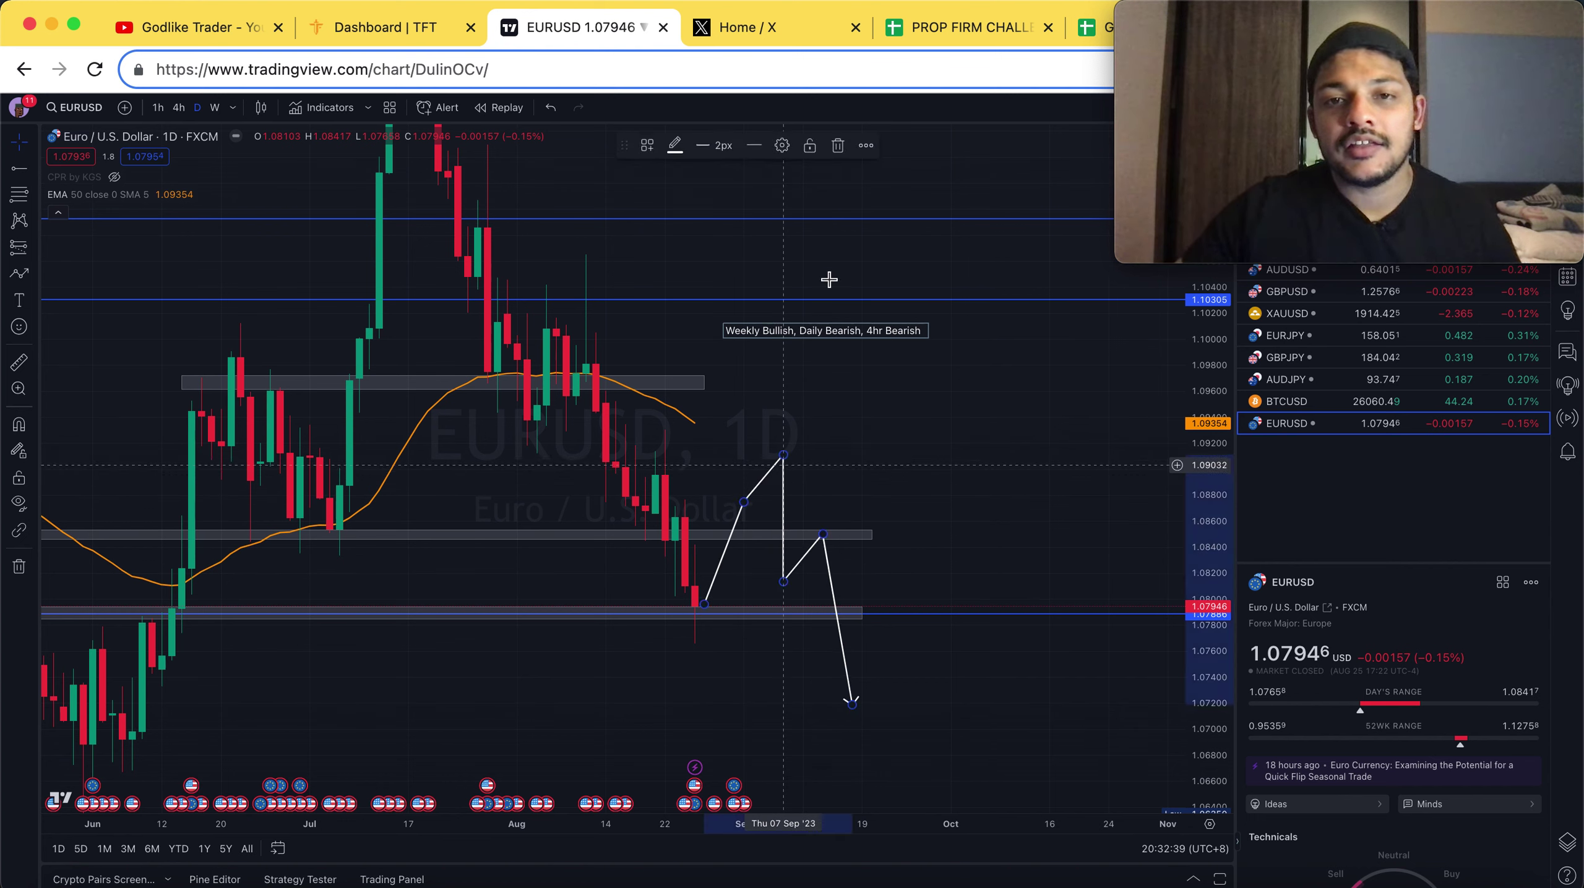
left_click(834, 147)
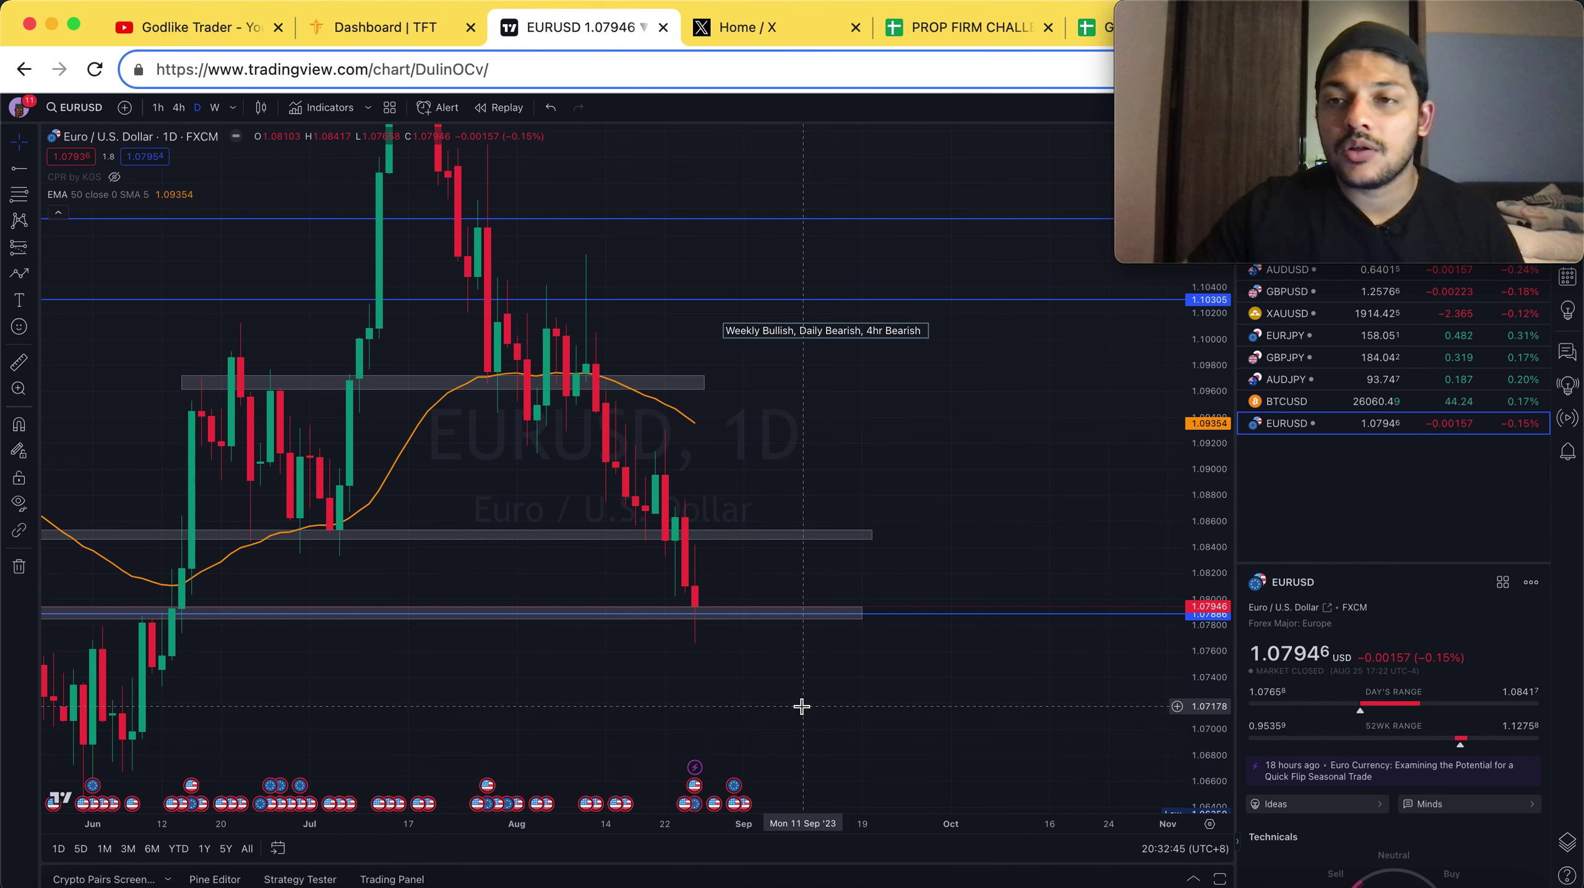
Draw a zigzag path from 18 August 2023 at about 1.085 through 1.092, 1.079, 1.084, 1.078 and 1.085, ending near 1.078
left_click(19, 273)
left_click(700, 601)
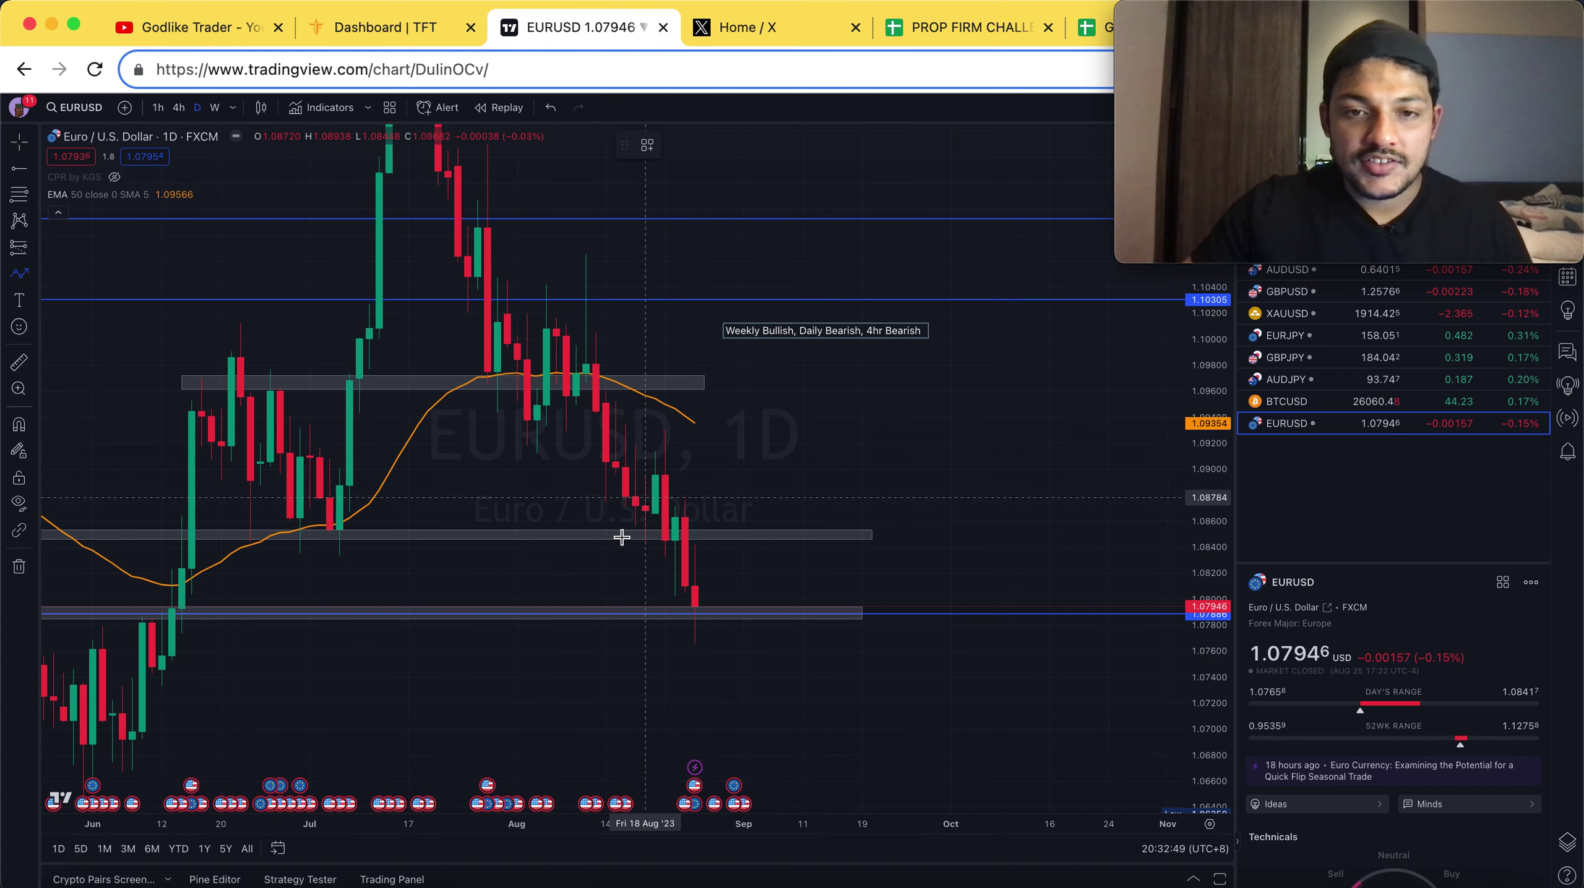
left_click(644, 539)
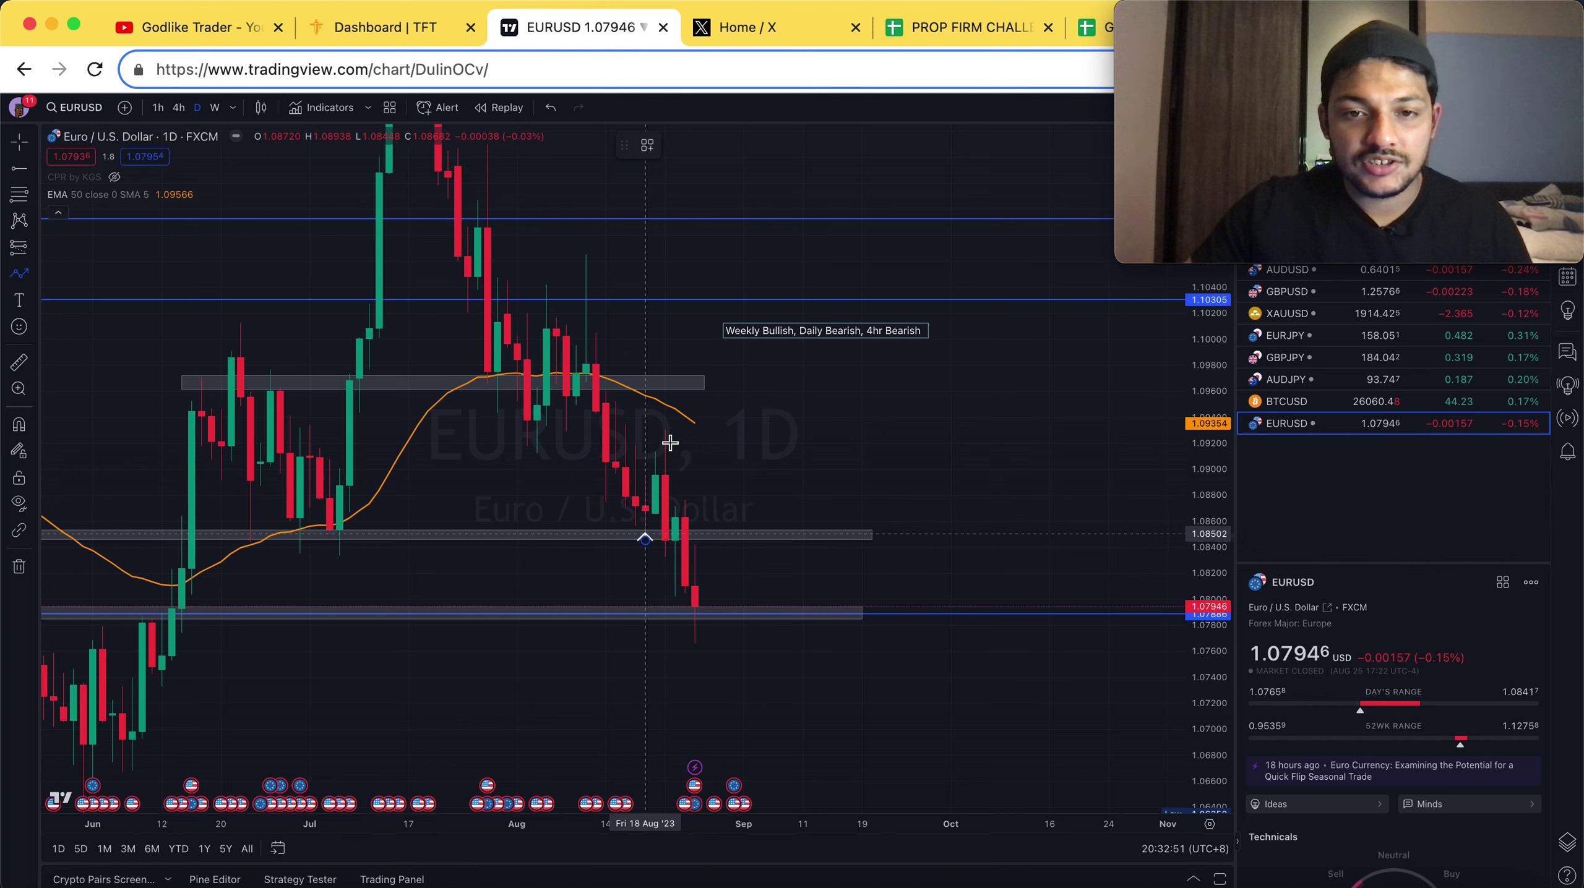
left_click(672, 439)
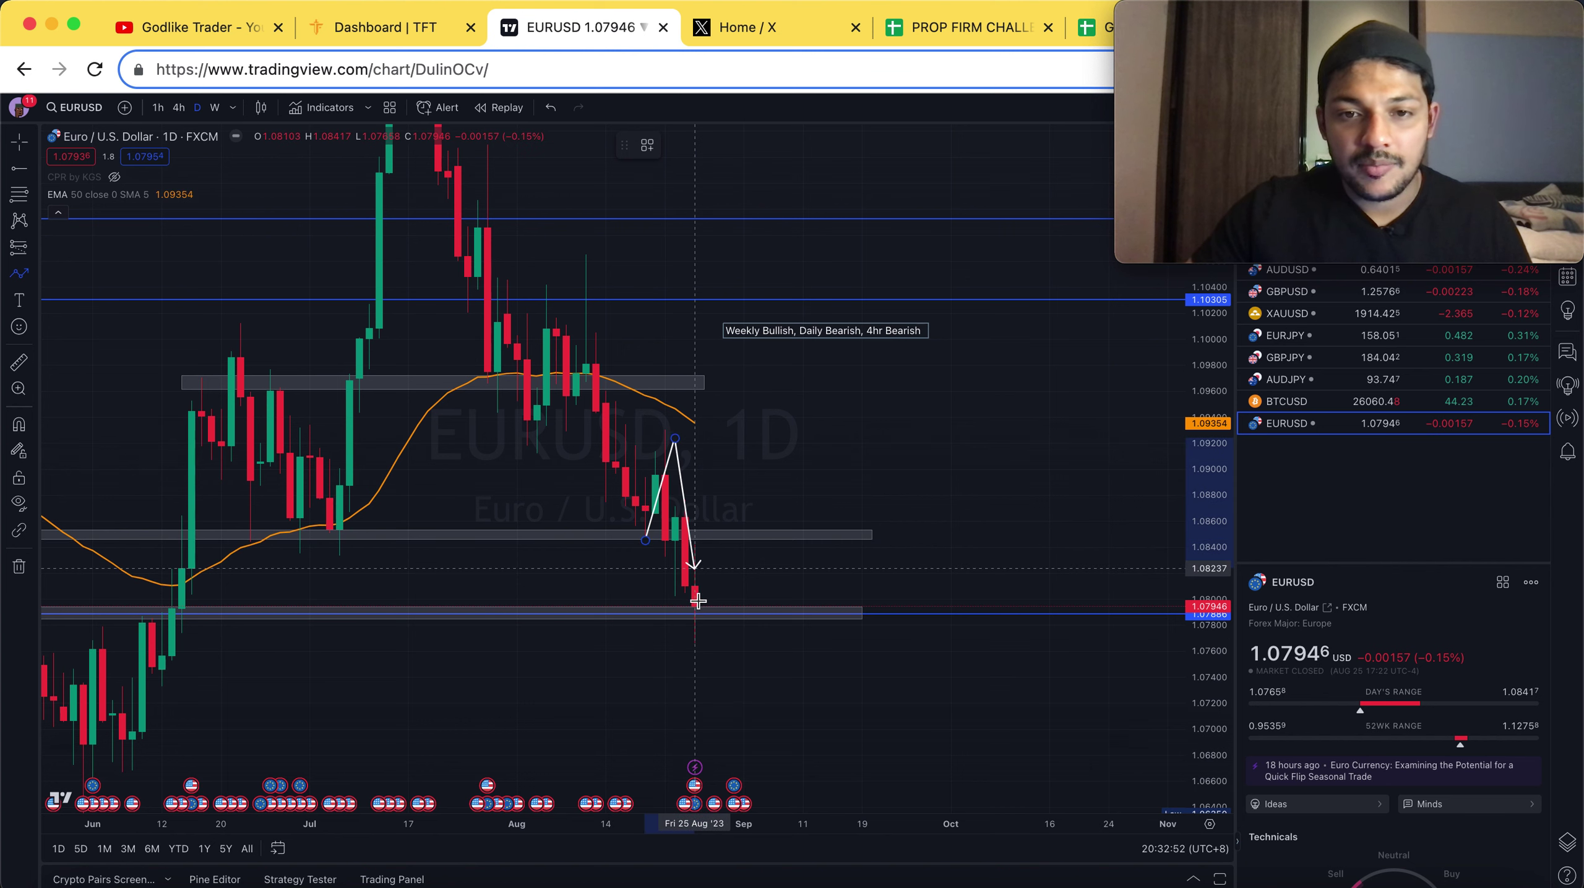
left_click(674, 620)
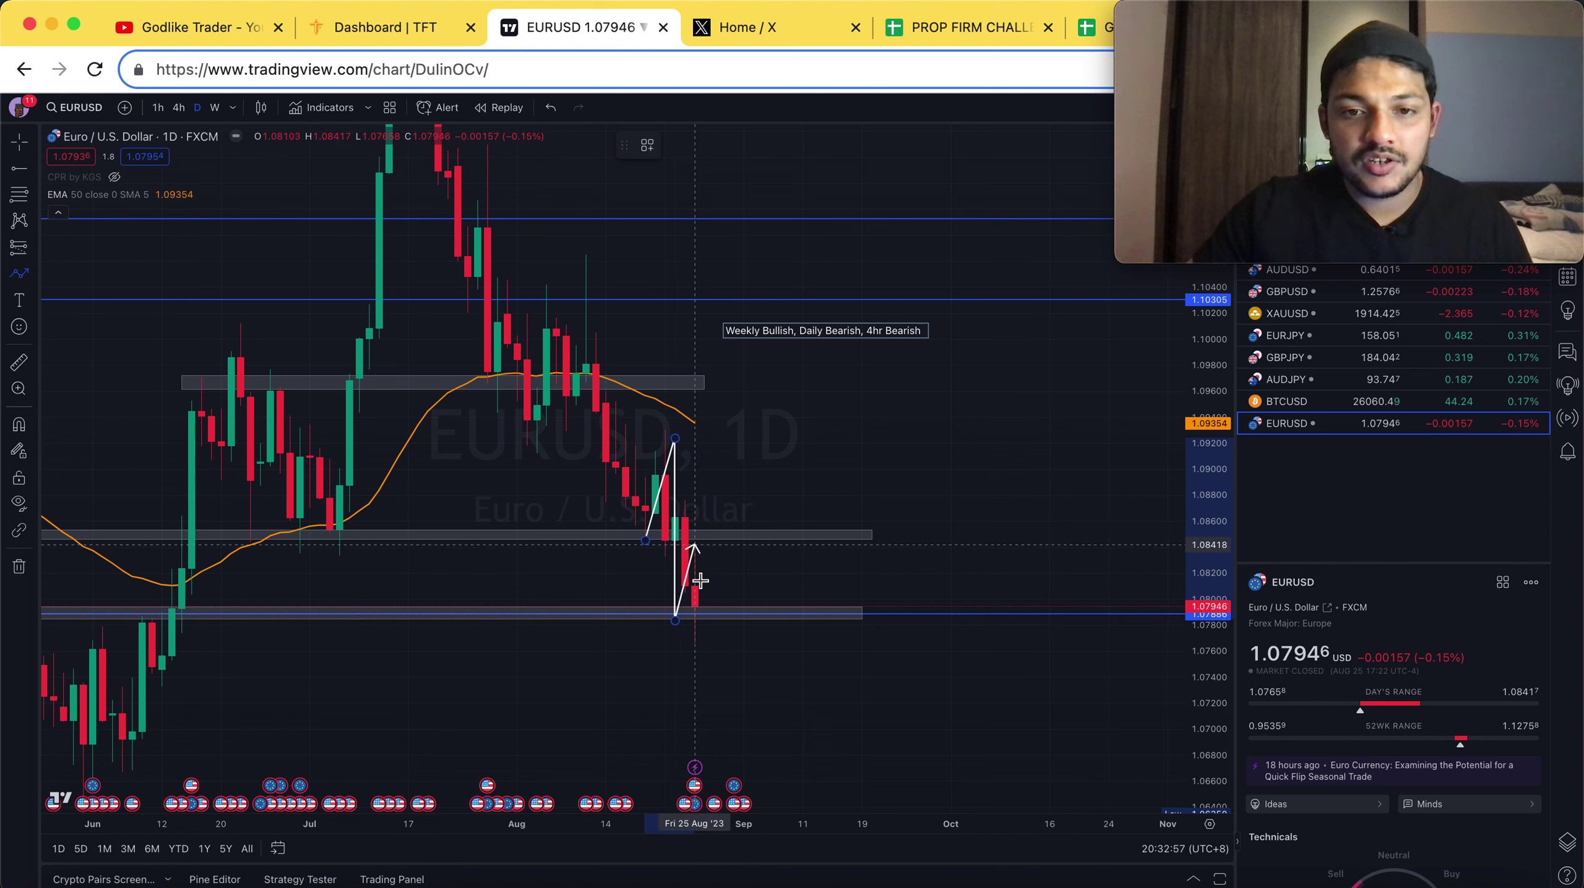
left_click(695, 544)
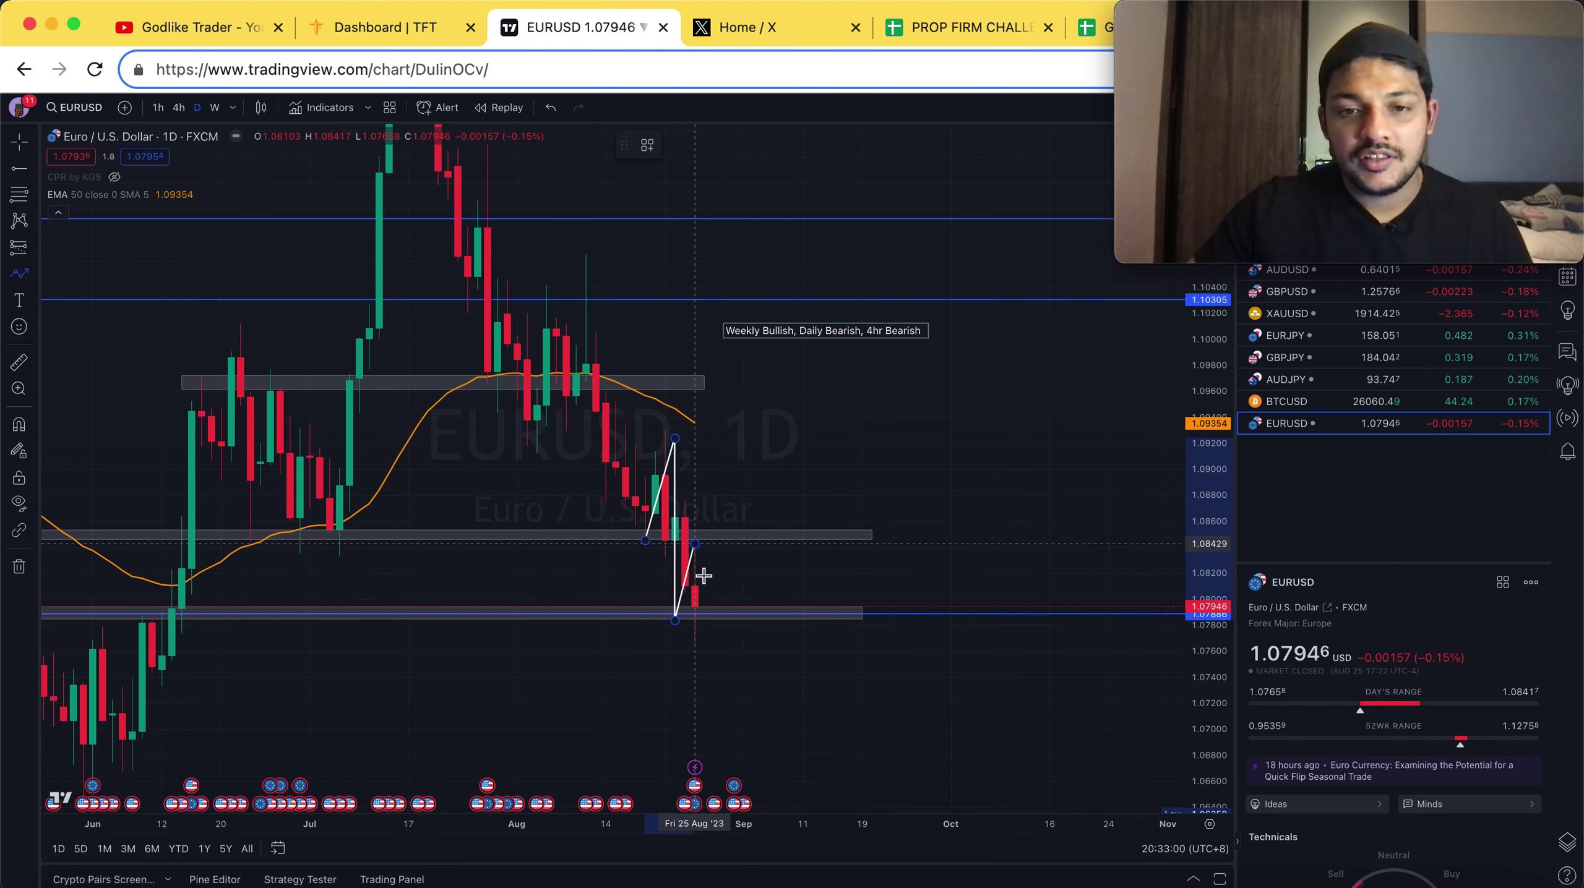
left_click(704, 626)
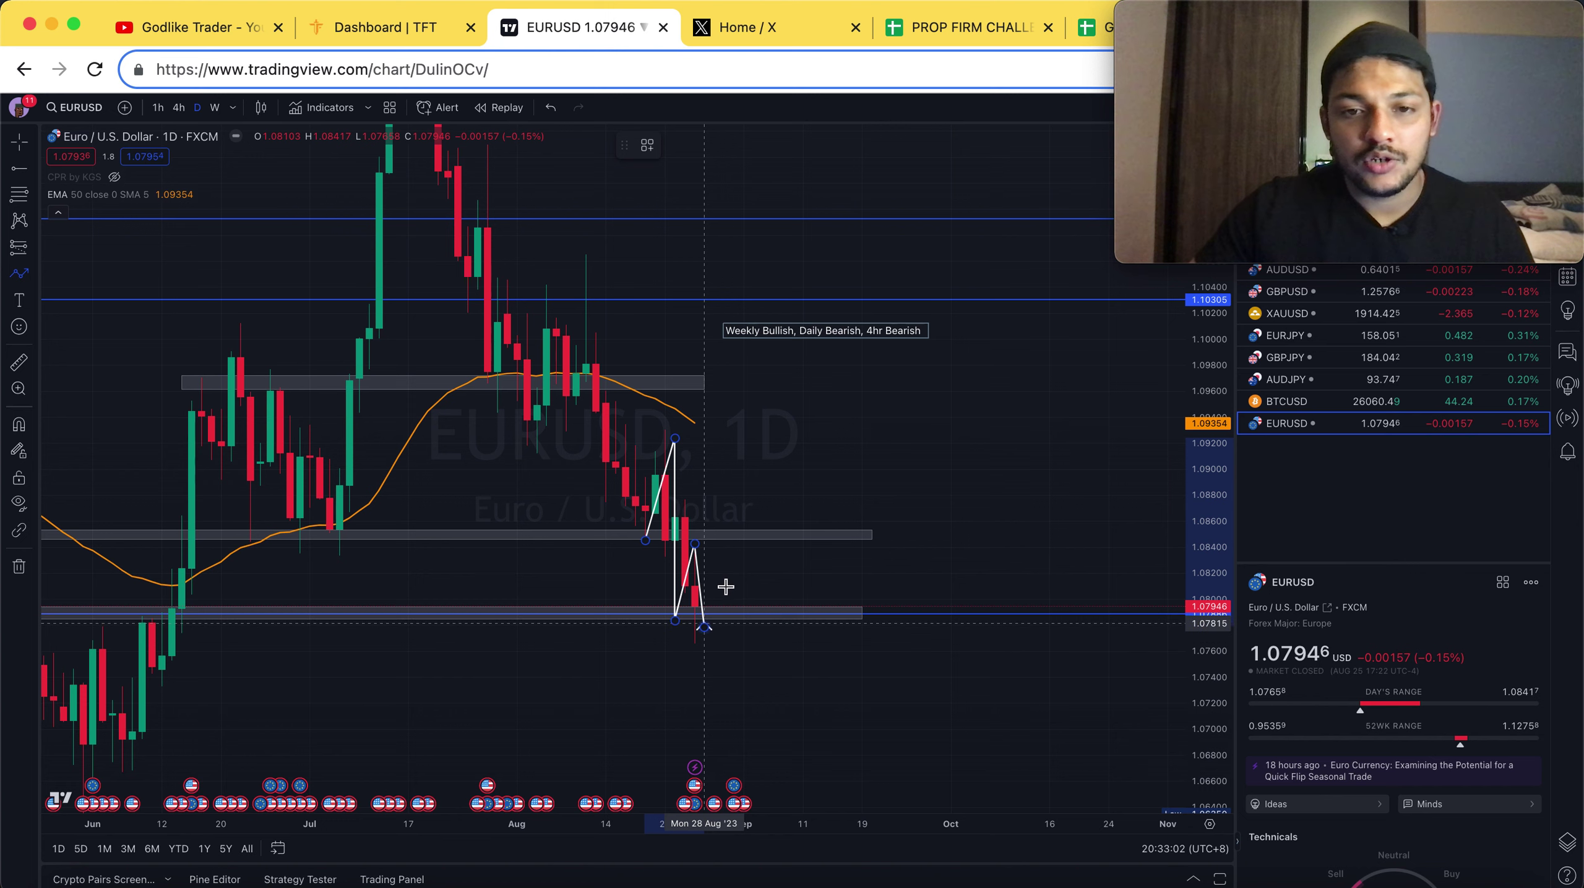
left_click(734, 528)
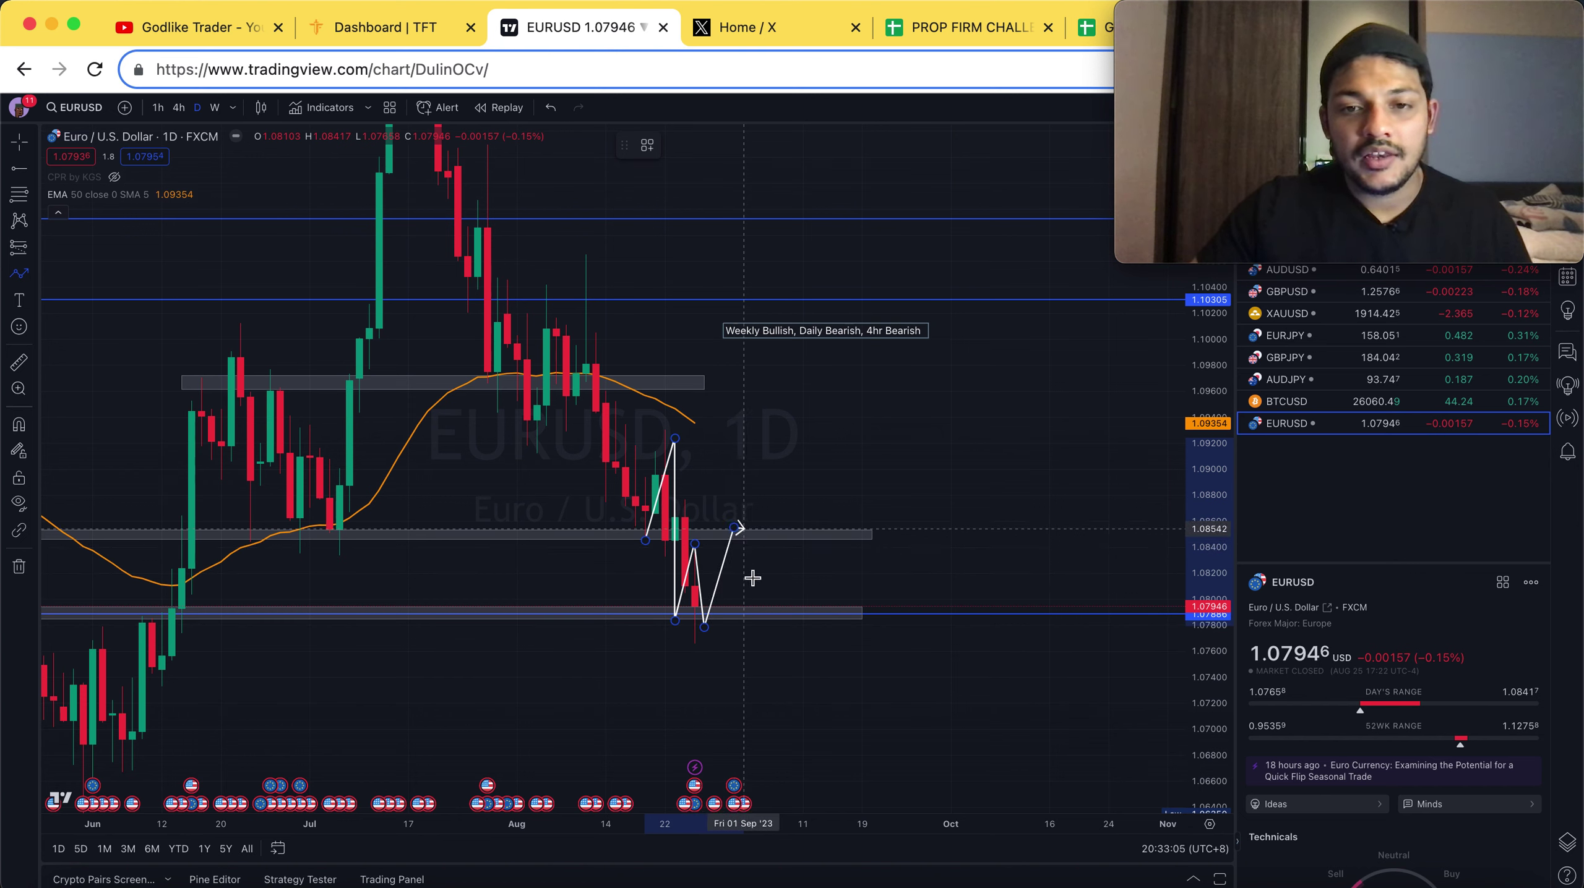
double_click(765, 631)
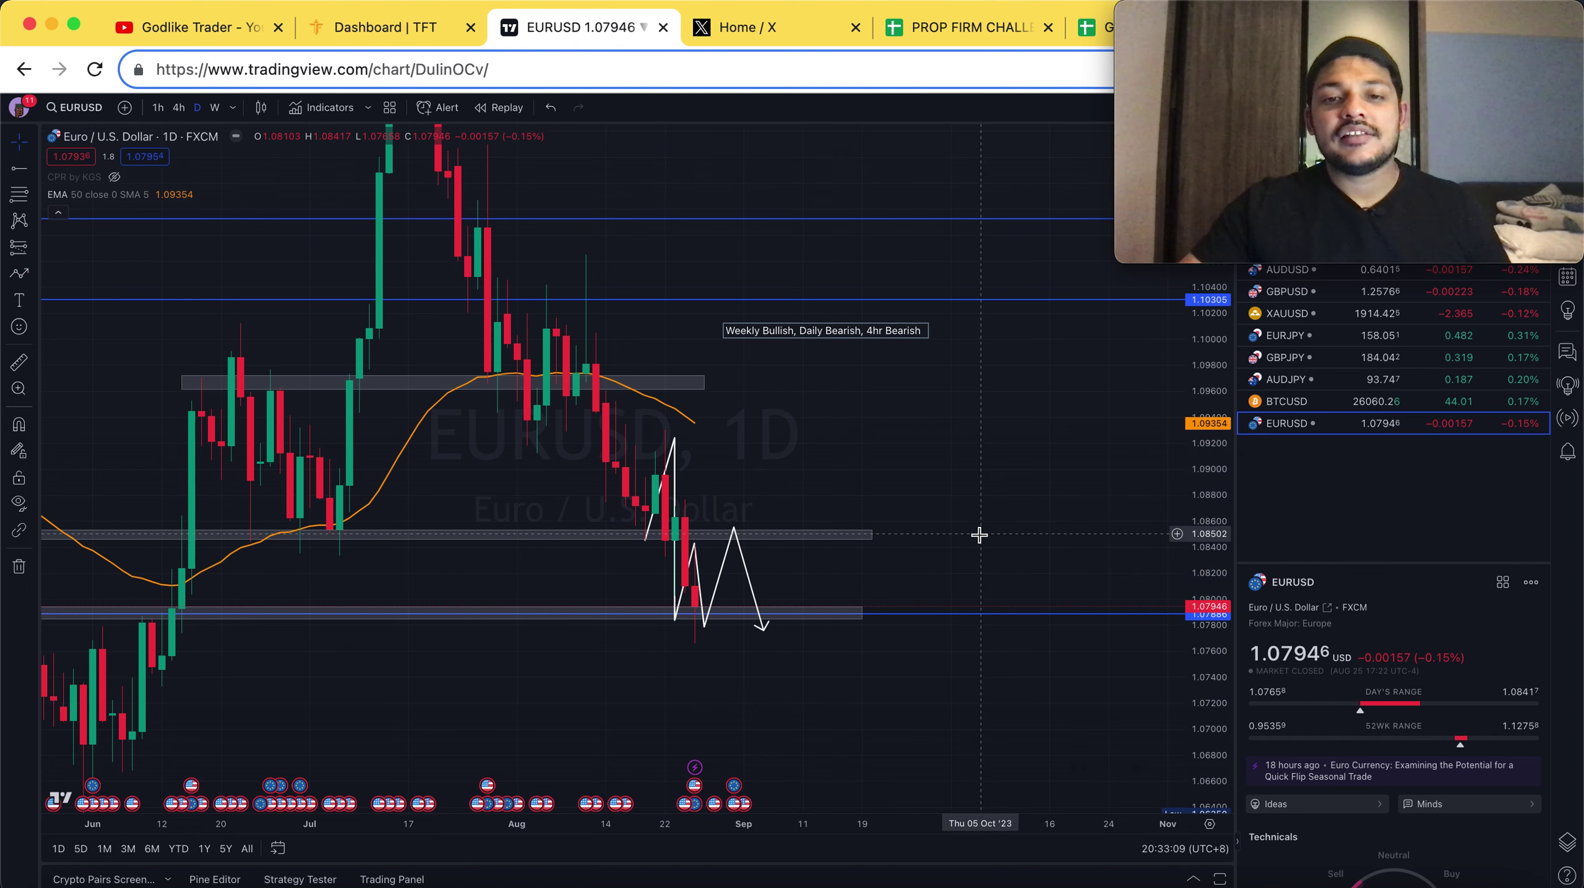
Switch EURUSD to the 4-hour timeframe and move the zigzag path's endpoint to about 1.071 on 1 September 2023
left_click(178, 107)
scroll(774, 683, "down", 5)
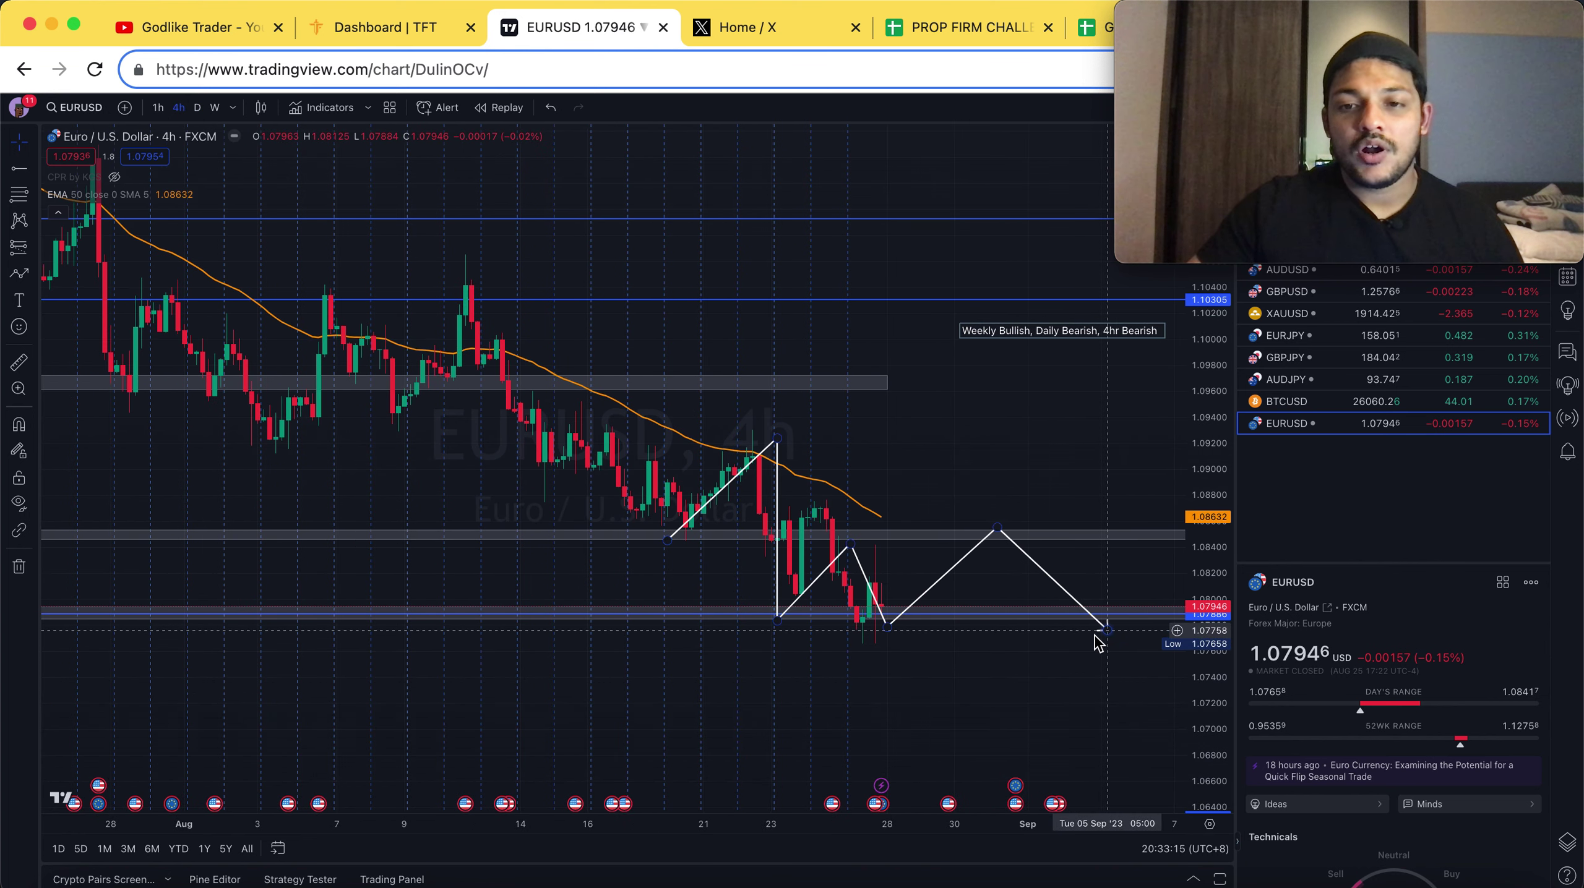
mouse_move(1103, 641)
left_mouse_down()
mouse_move(994, 662)
mouse_move(994, 684)
mouse_move(1052, 719)
left_mouse_up()
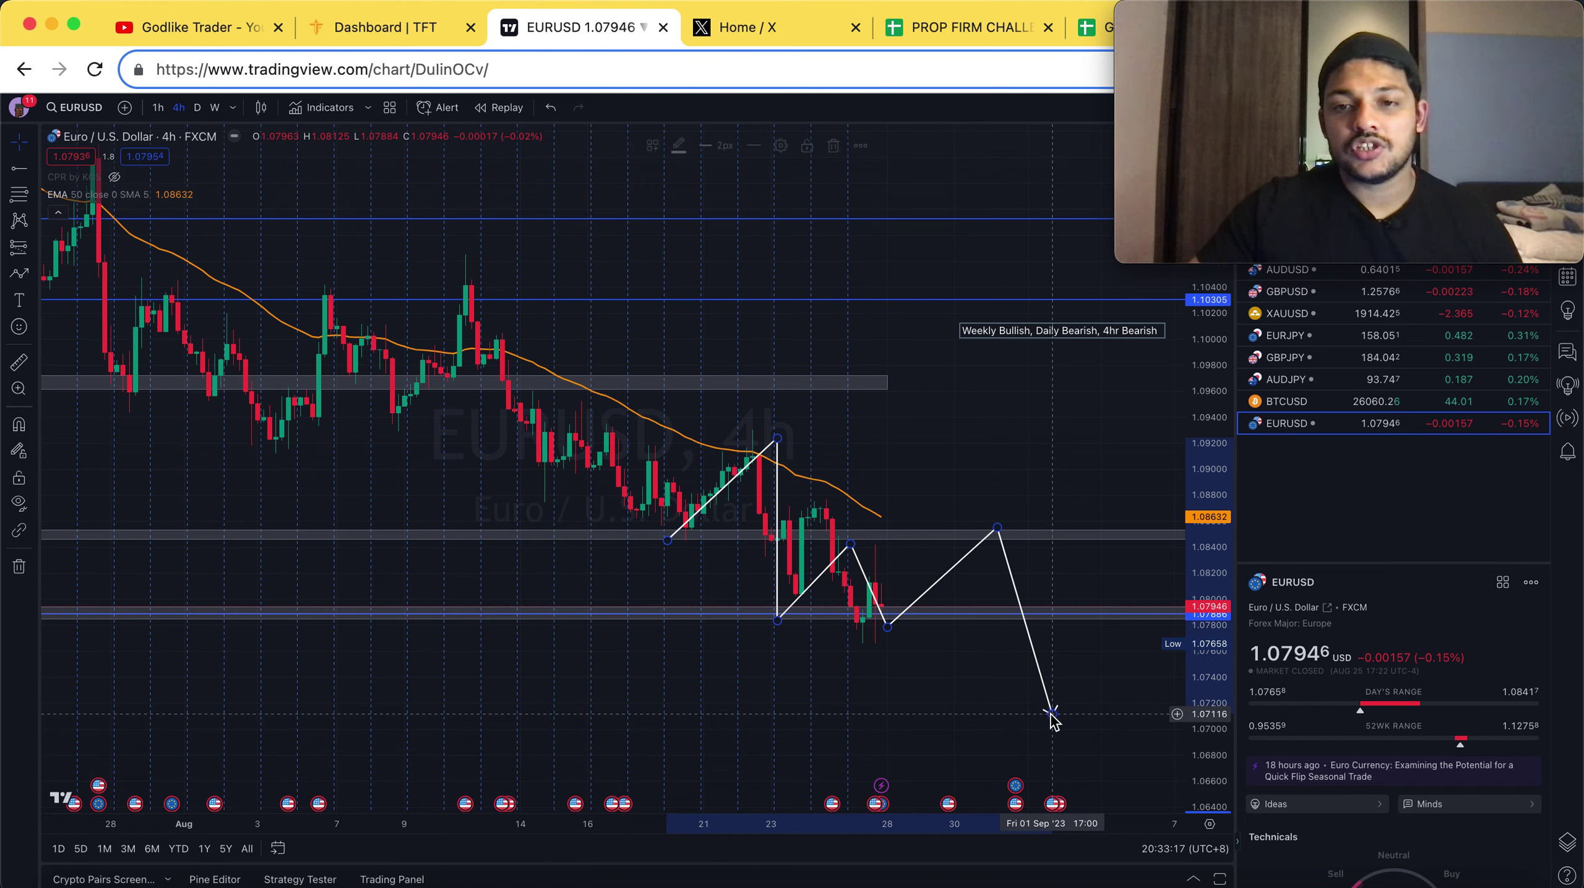
Delete the zigzag path and move the "Weekly Bullish, Daily Bearish, 4hr Bearish" note to about 21 August 2023, 1.099
left_click(833, 147)
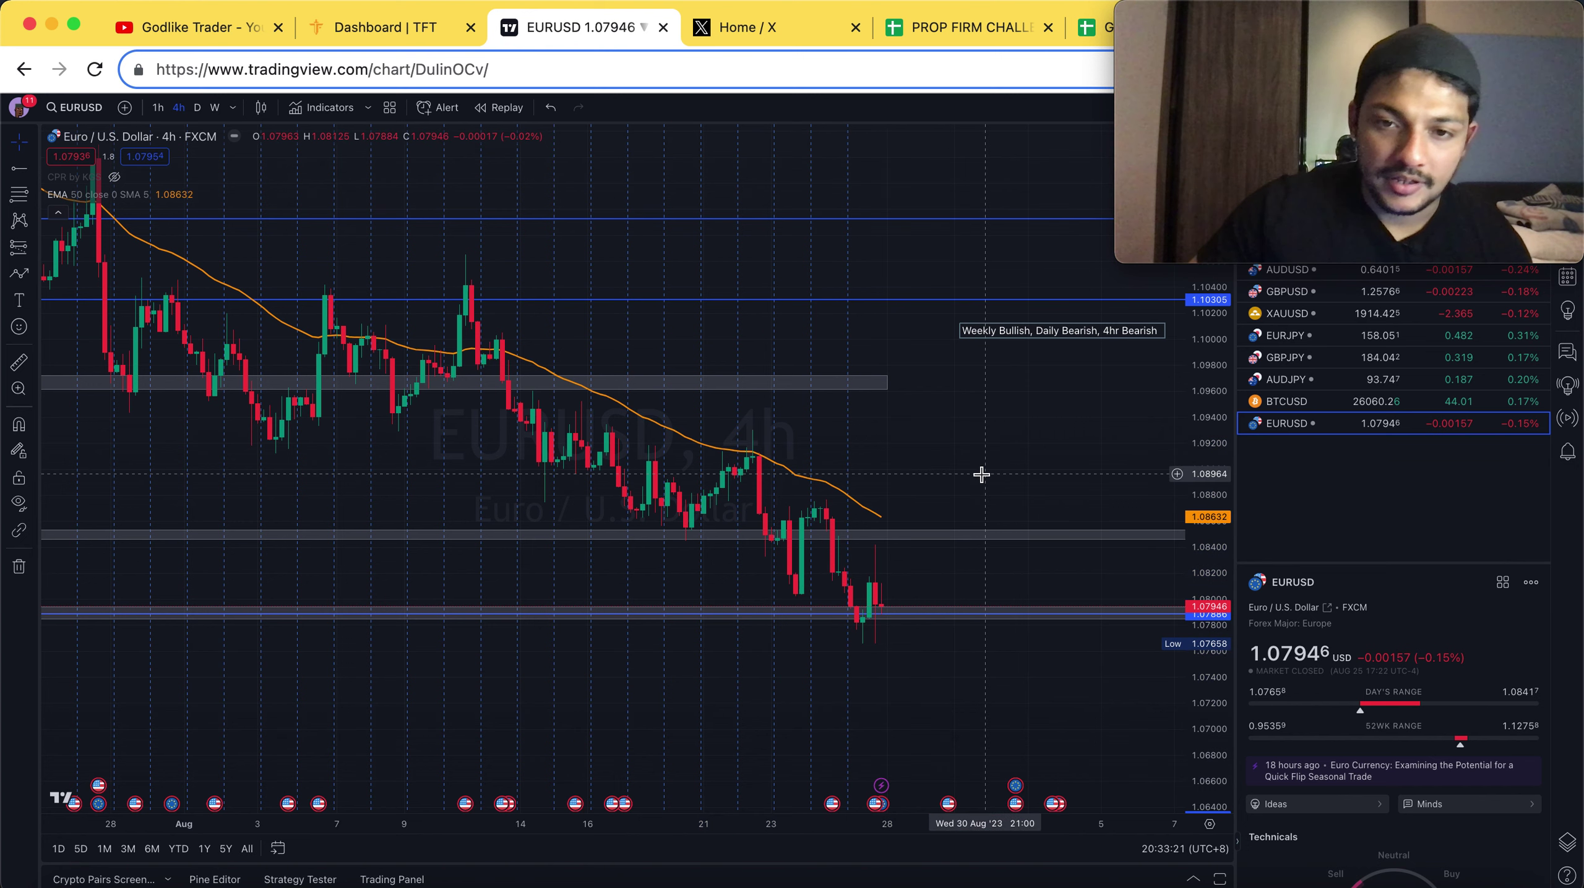
scroll(1223, 729, "up", 3)
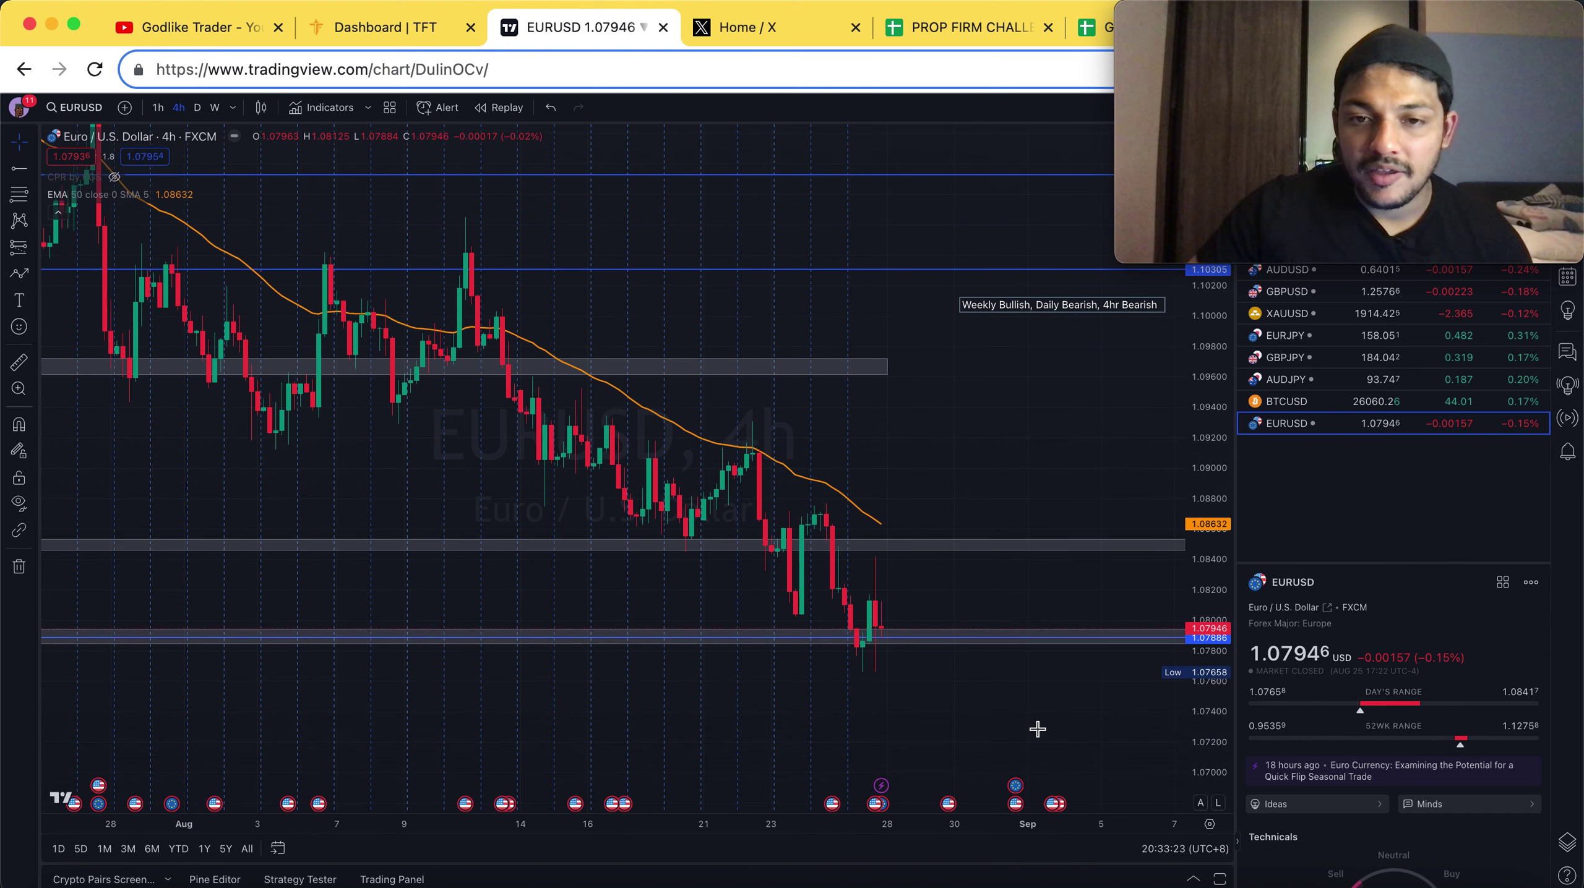
left_click_drag(961, 696, 951, 690)
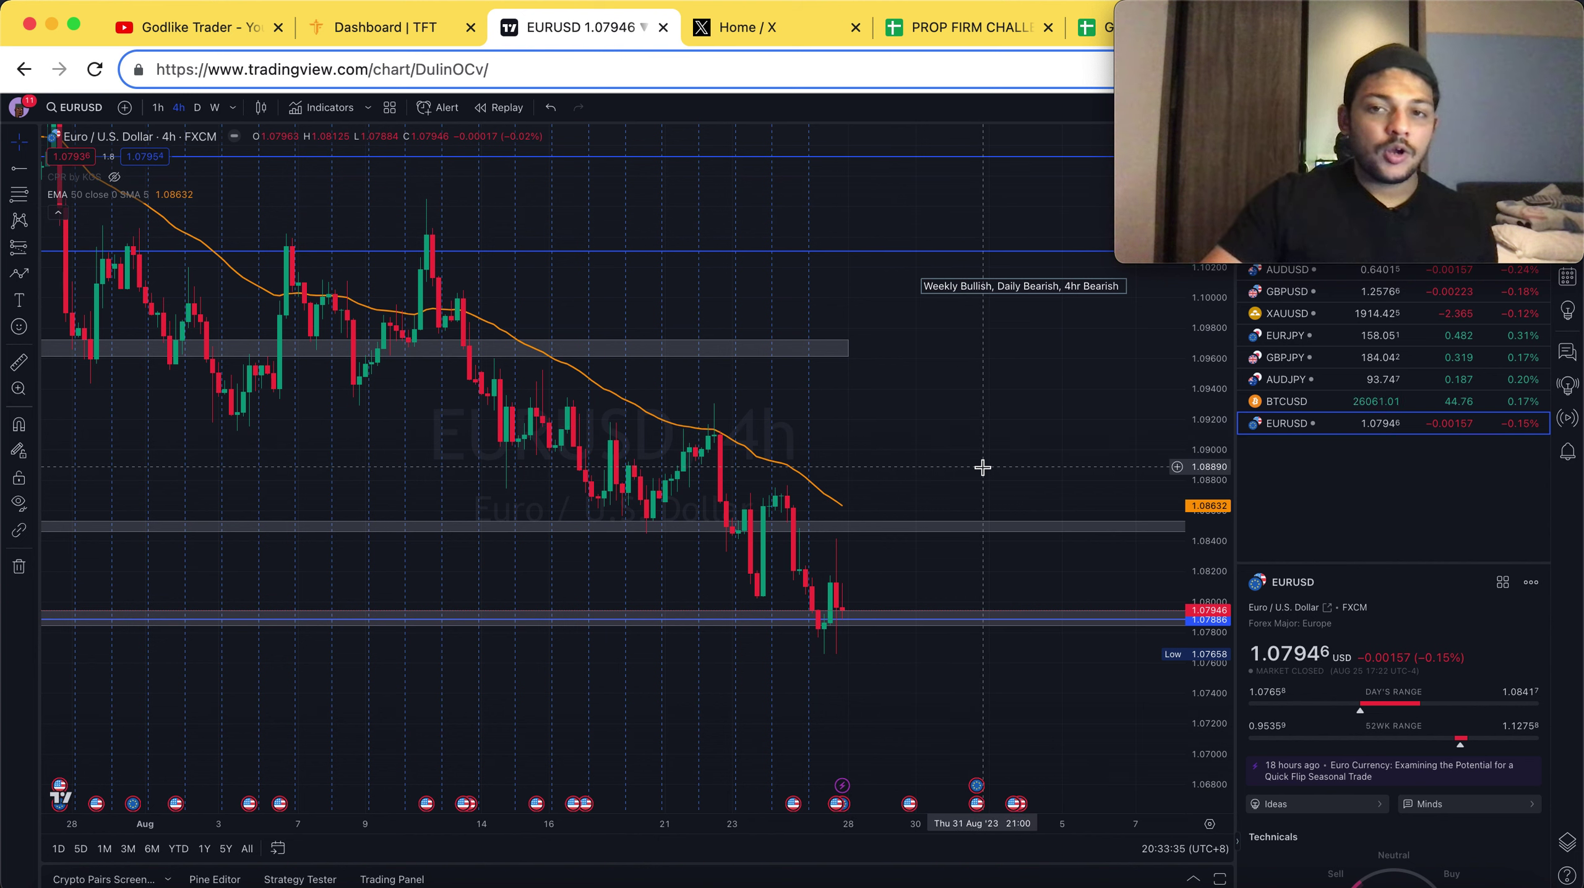
left_click_drag(1070, 300, 834, 323)
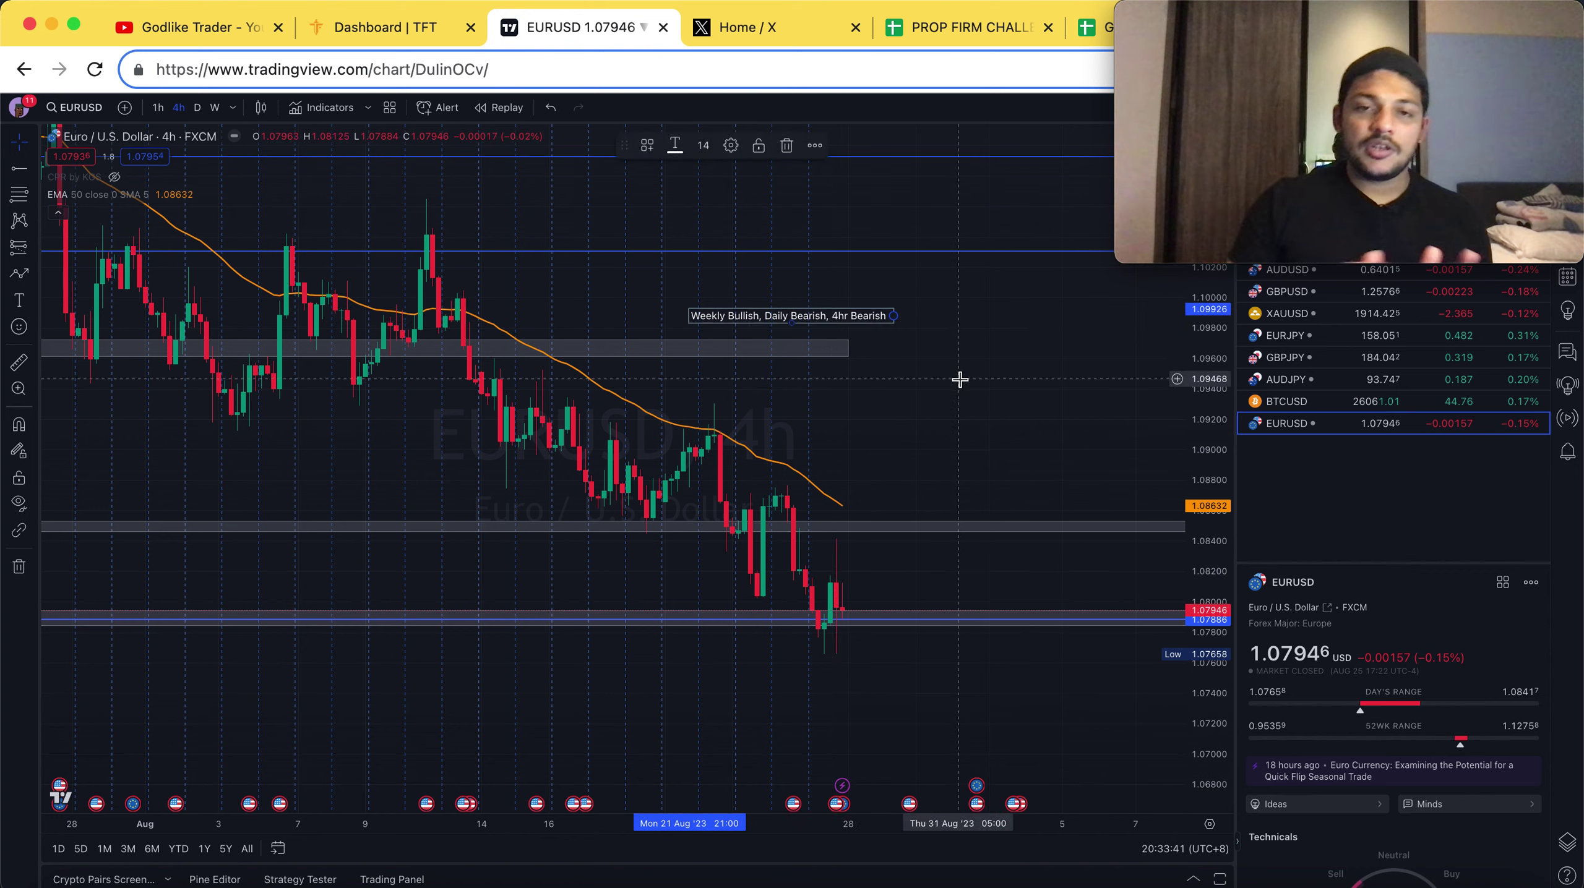